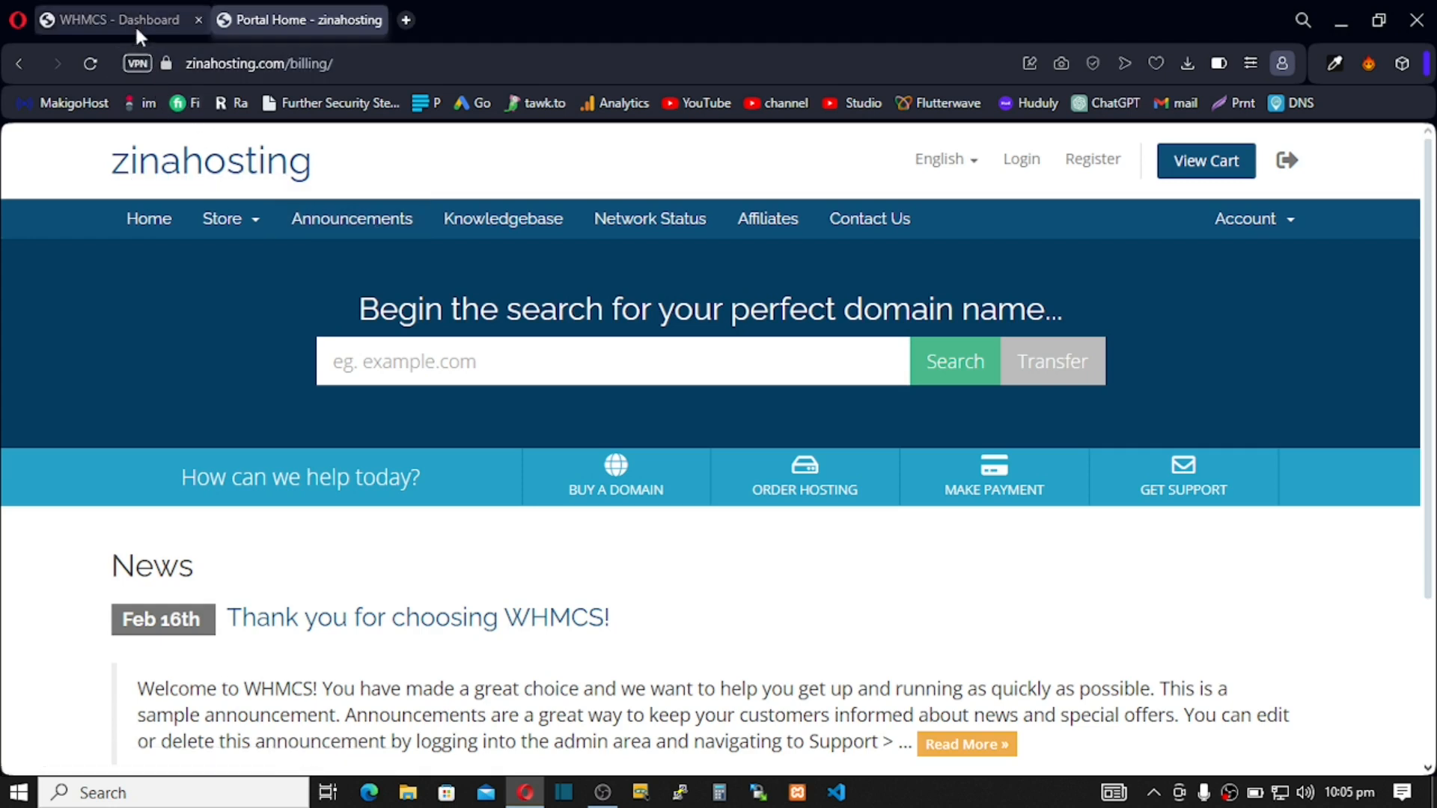
View the client area's Knowledgebase page, and open Knowledgebase management in the WHMCS admin area
click(500, 225)
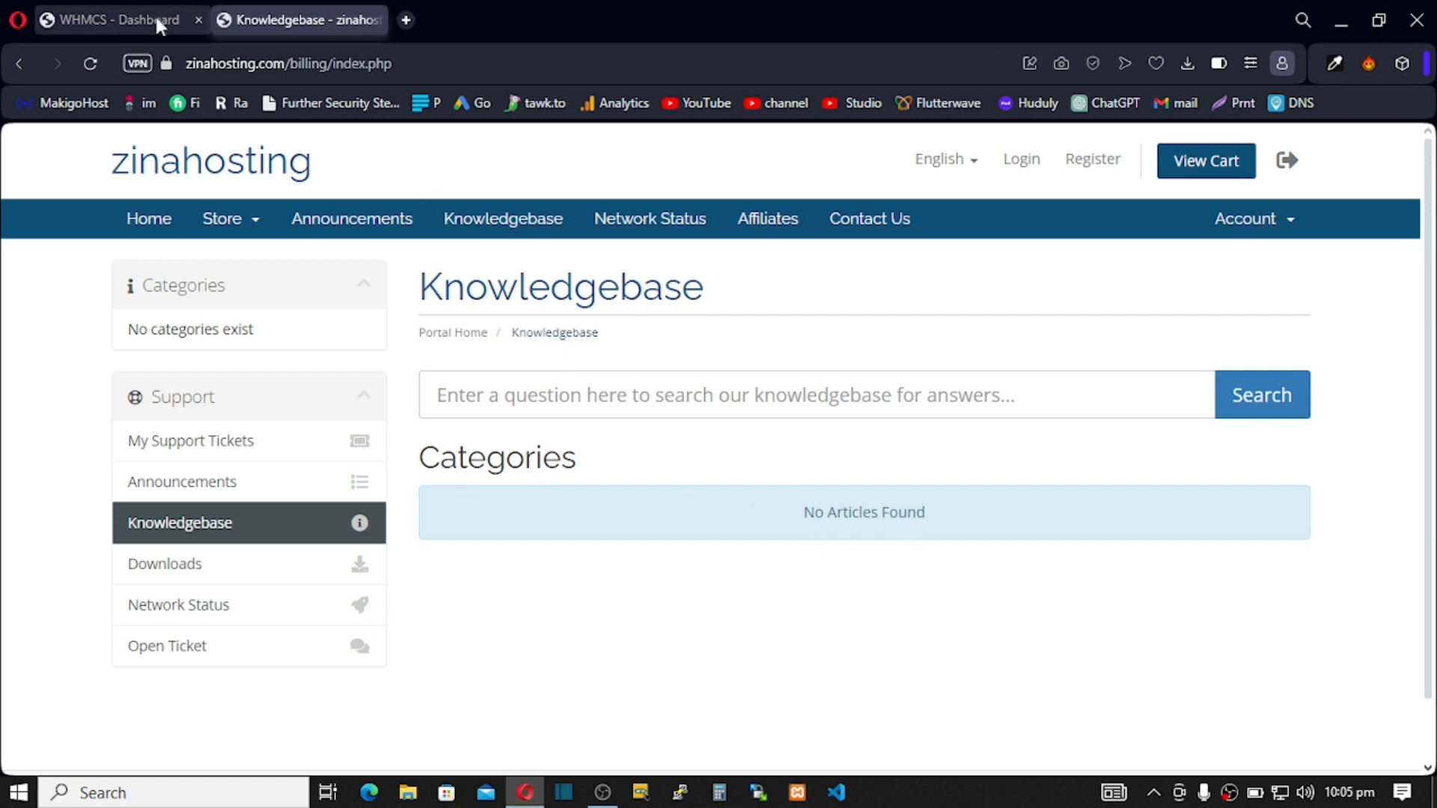
click(122, 23)
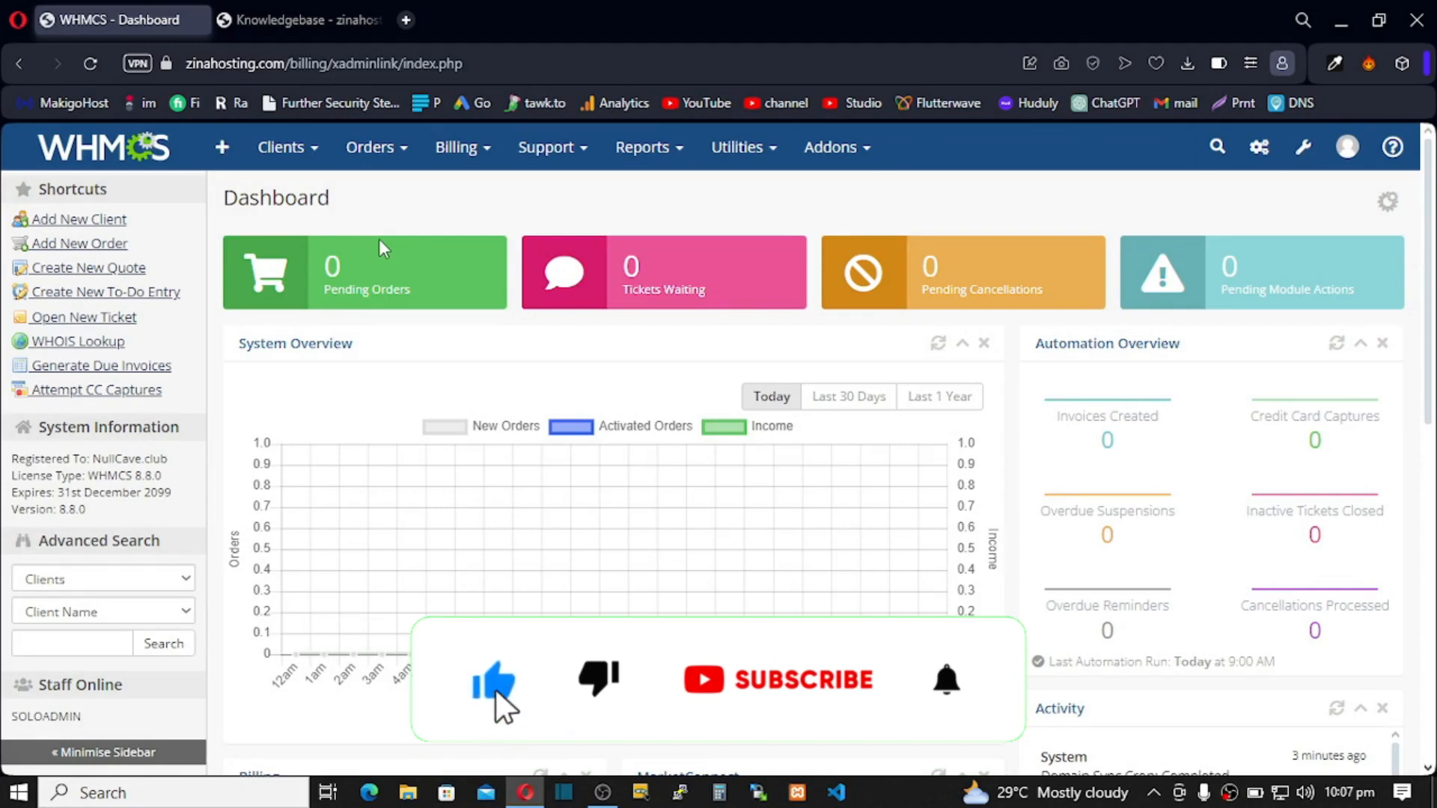
mouse_move(555, 150)
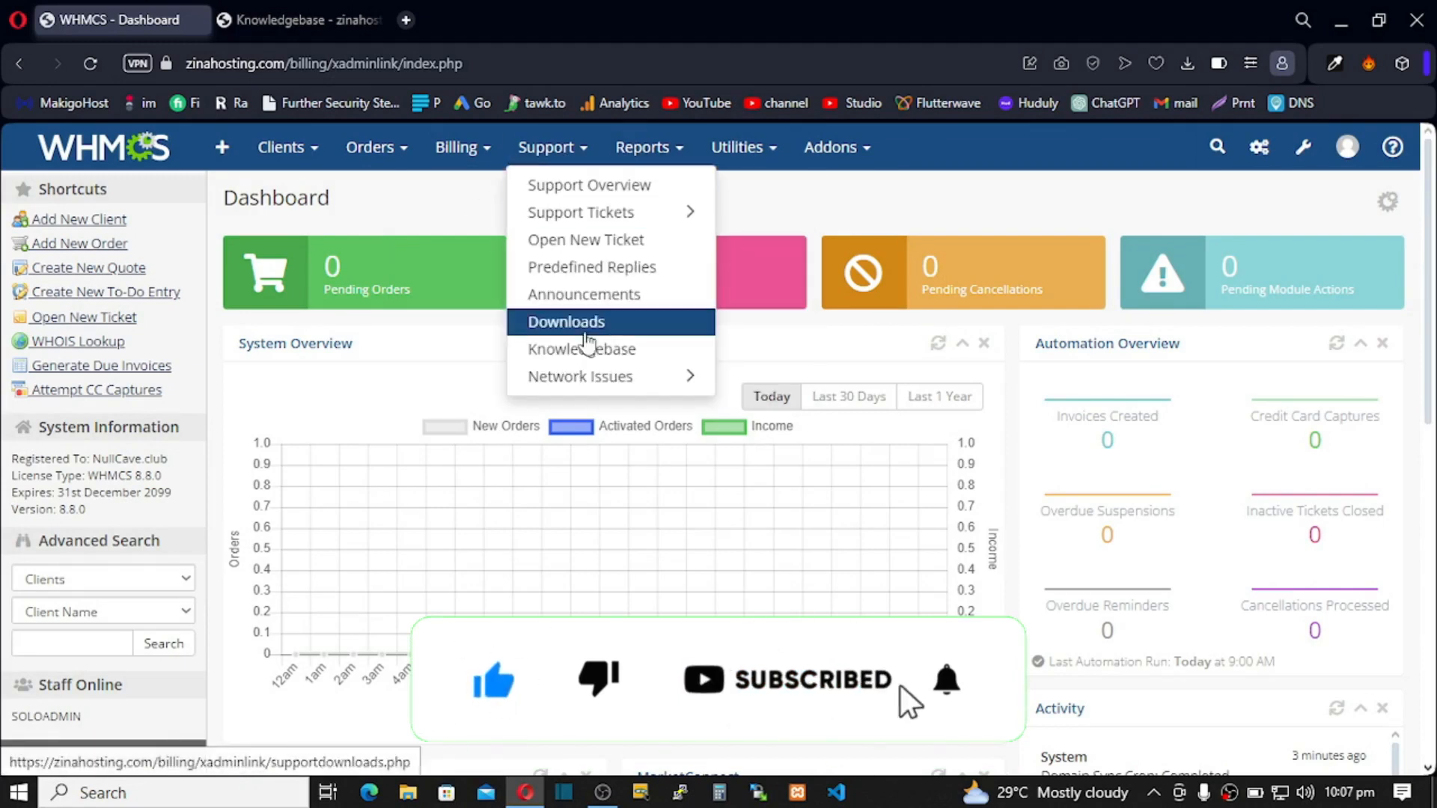
click(595, 352)
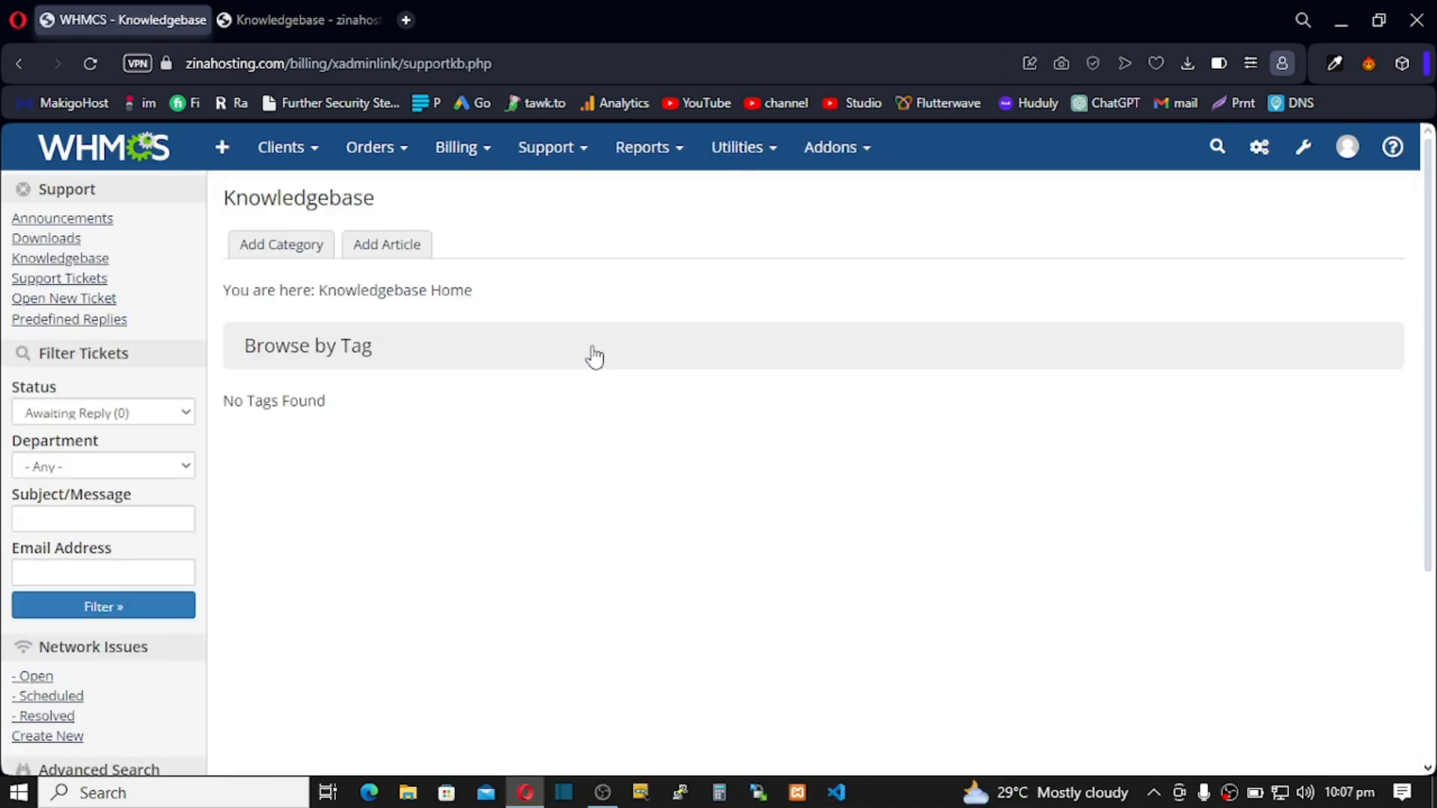
Add a knowledgebase category named "cPanel"
click(289, 253)
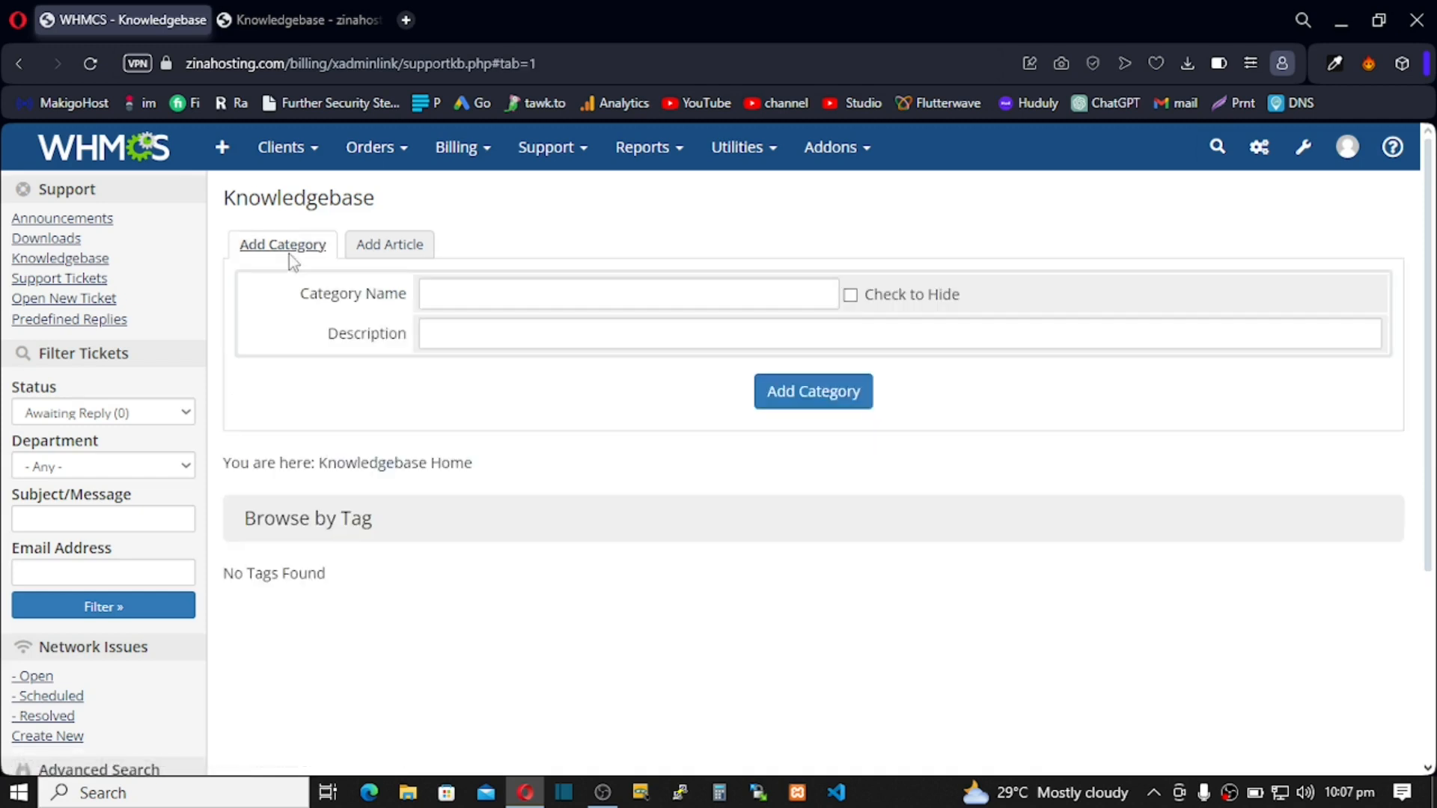
click(443, 294)
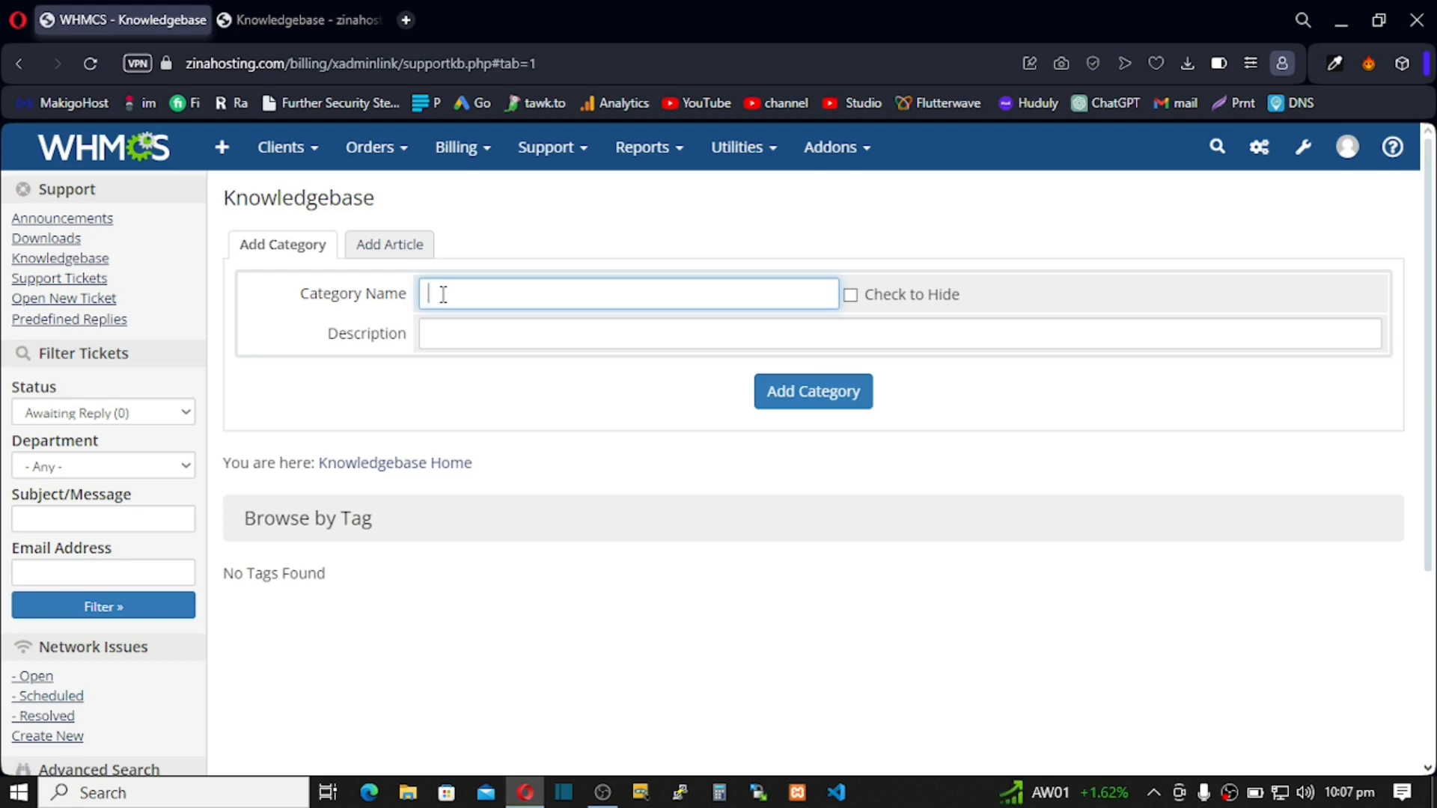
text(cPanel)
click(826, 405)
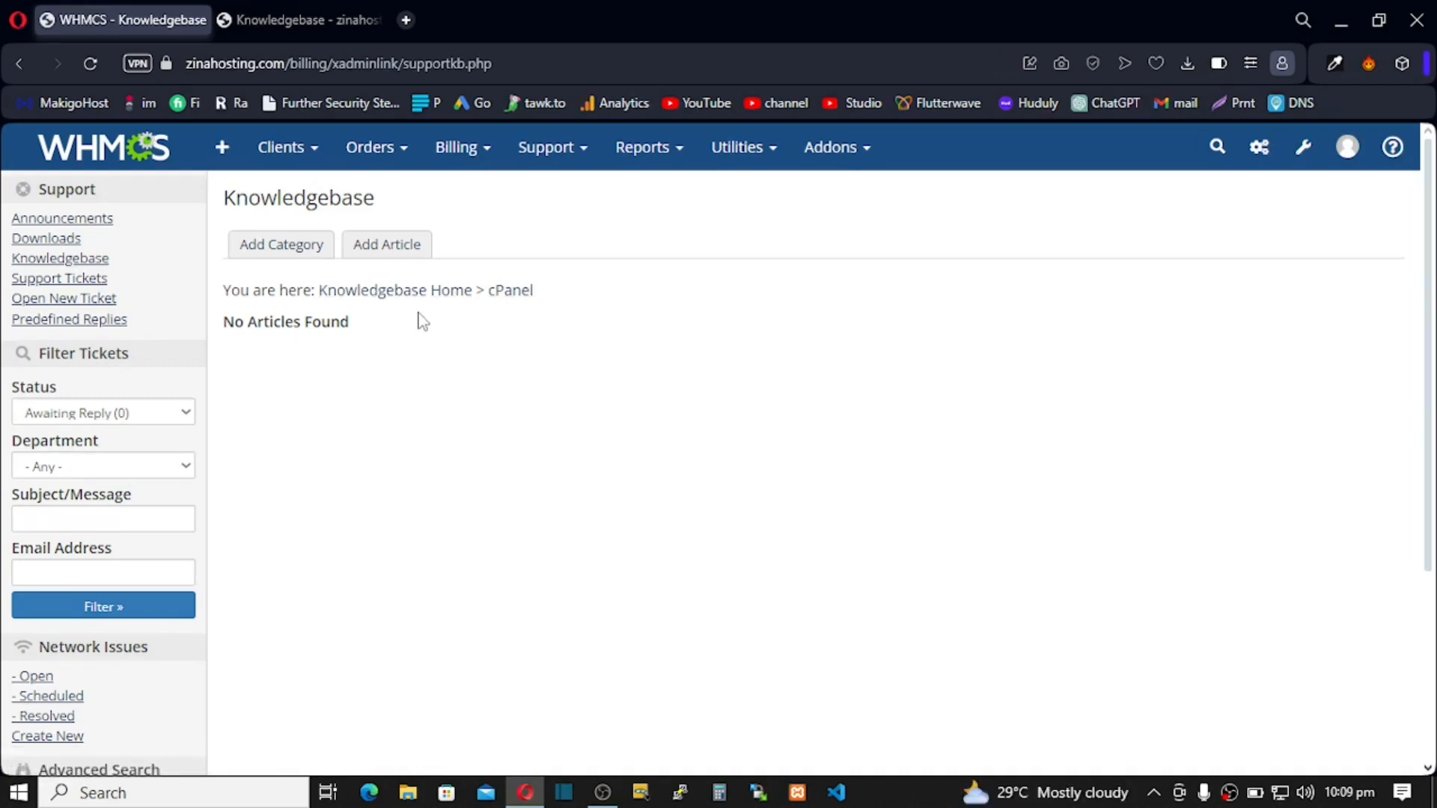
Return to Knowledgebase Home and add a category named "Domain Names"
click(414, 292)
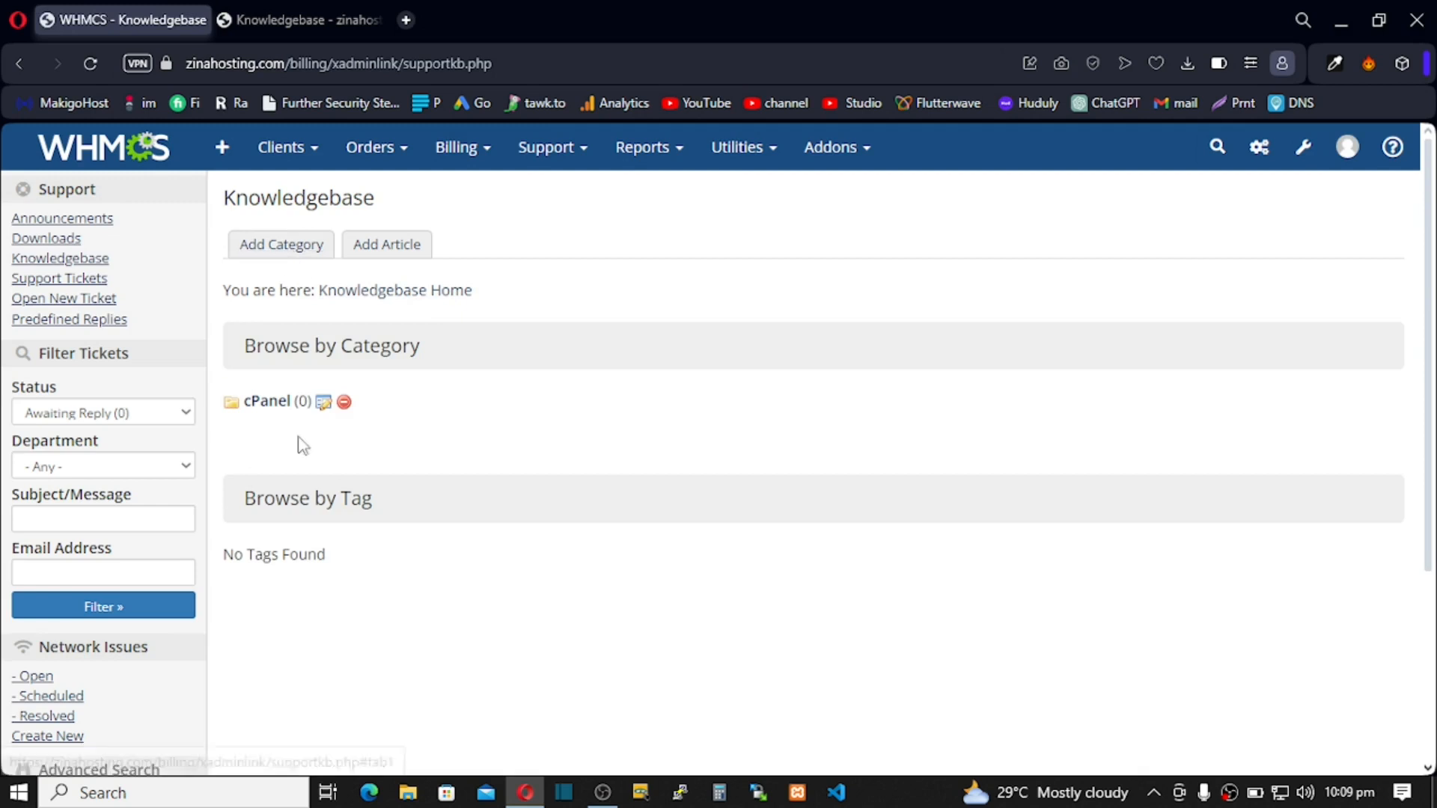
click(291, 255)
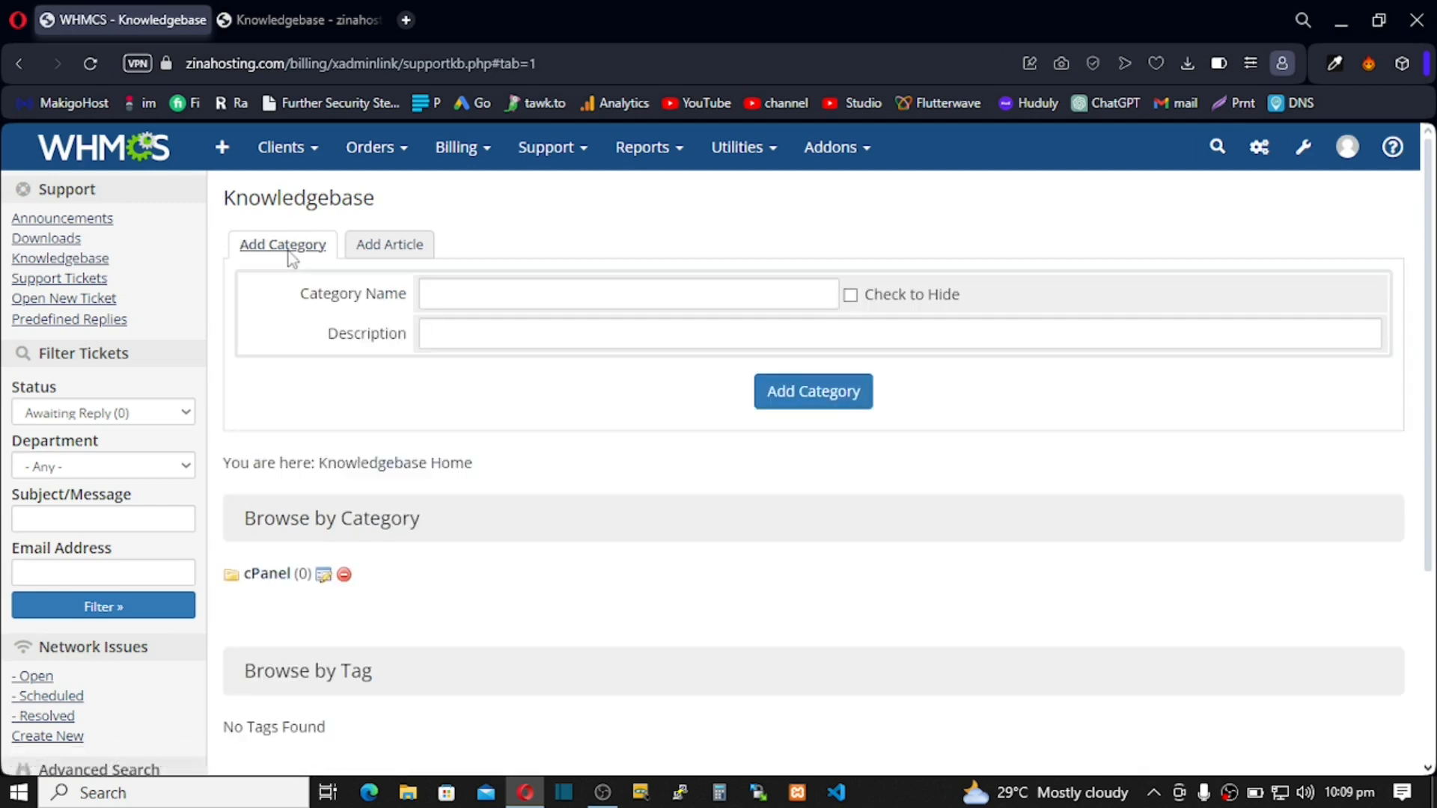
click(458, 292)
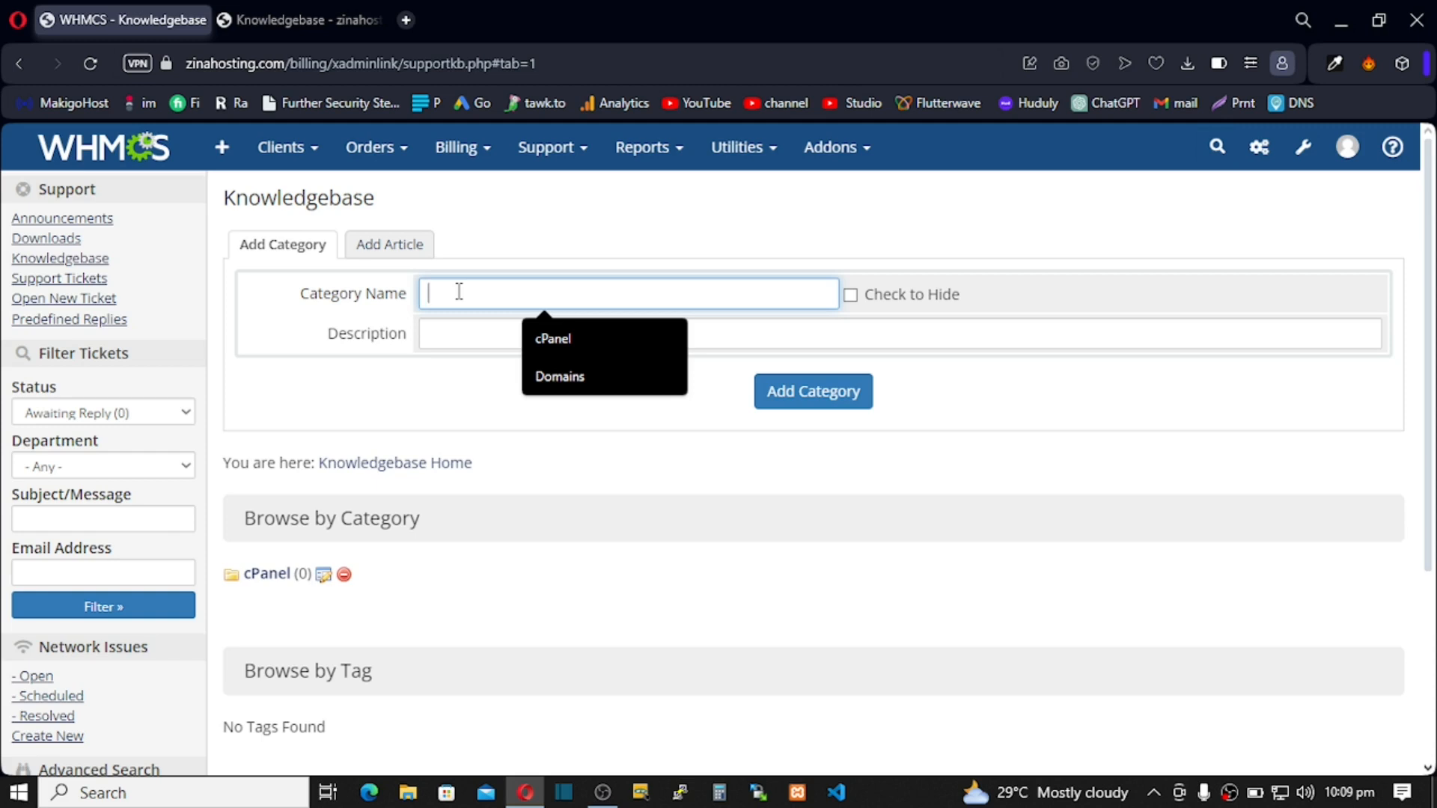
text(Dom)
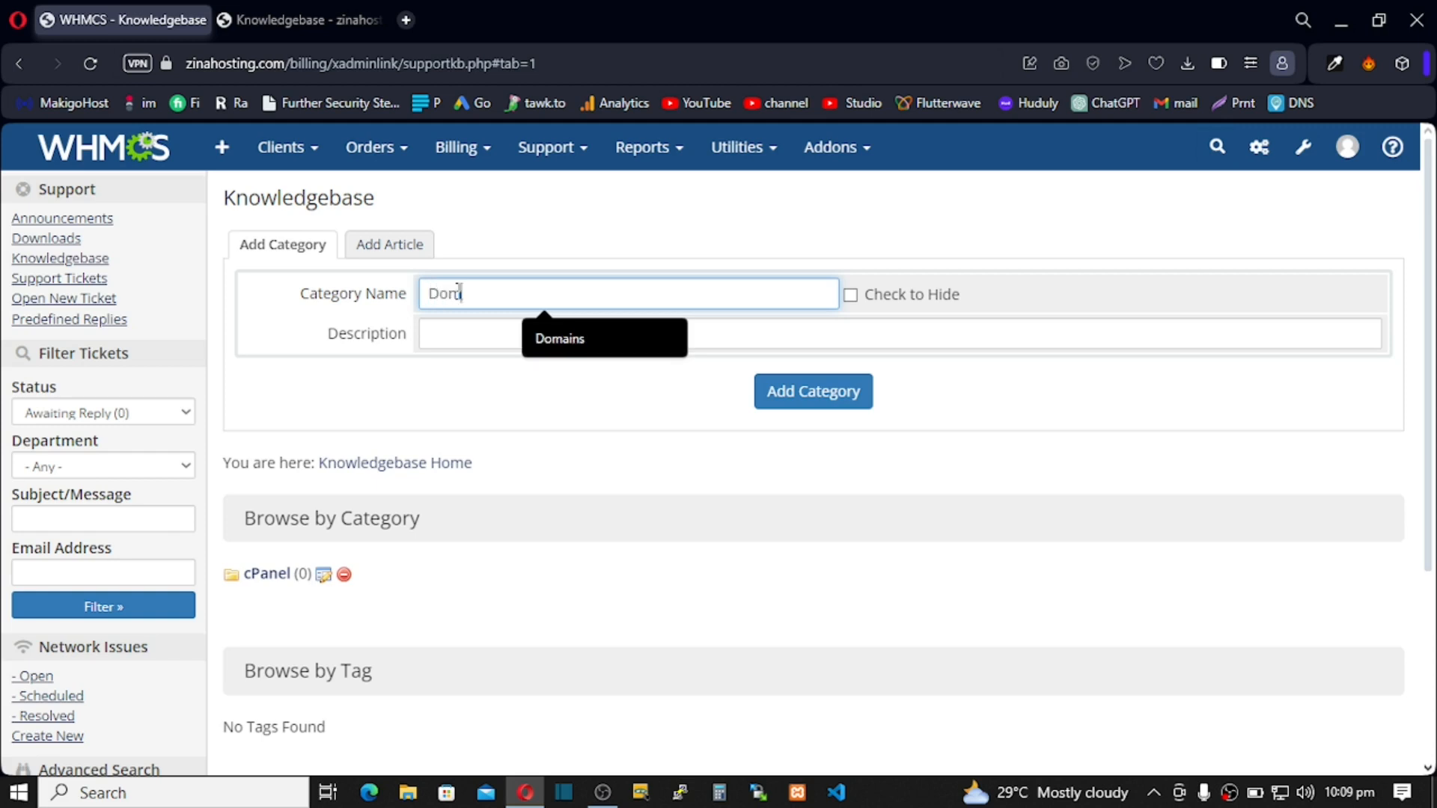
text(ain Names)
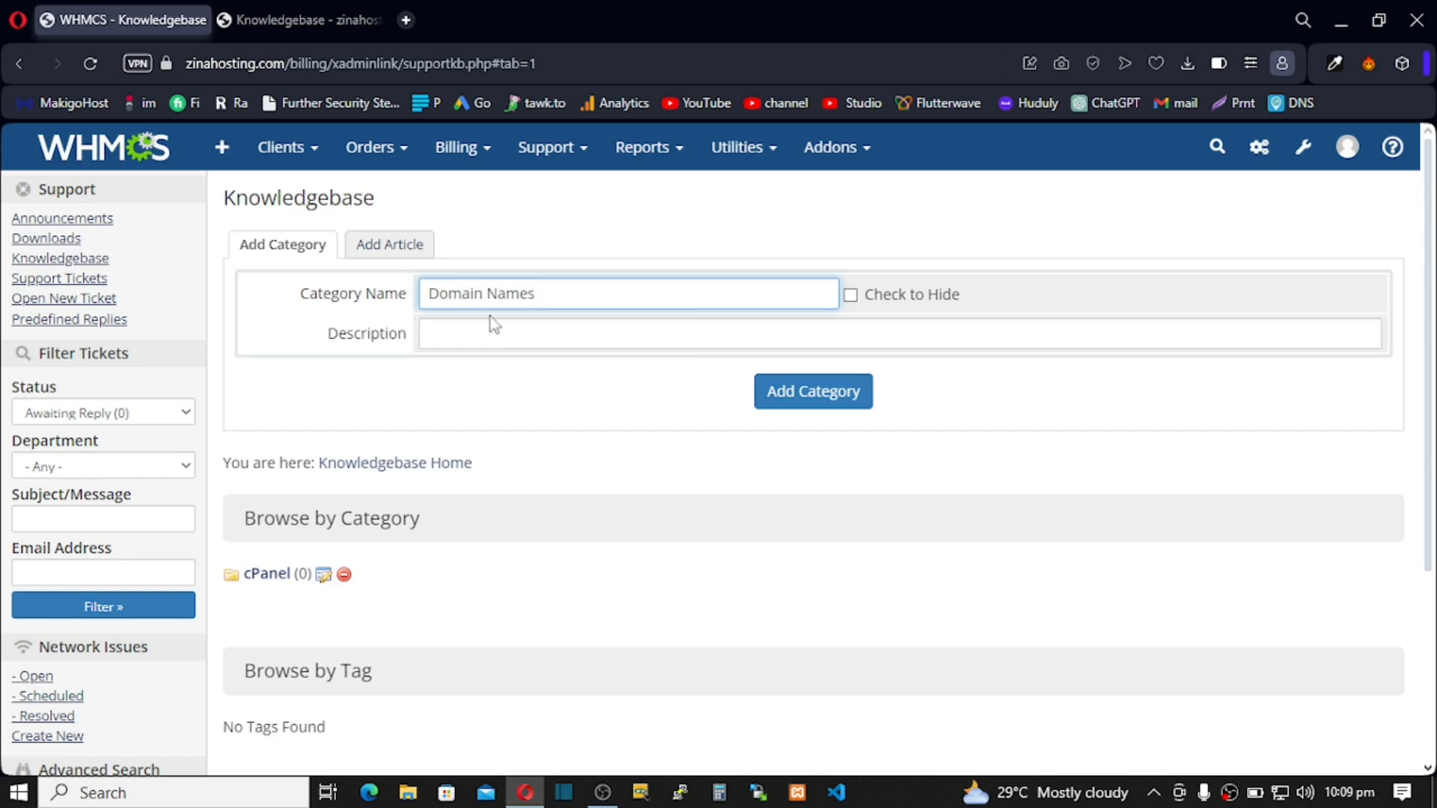
click(777, 402)
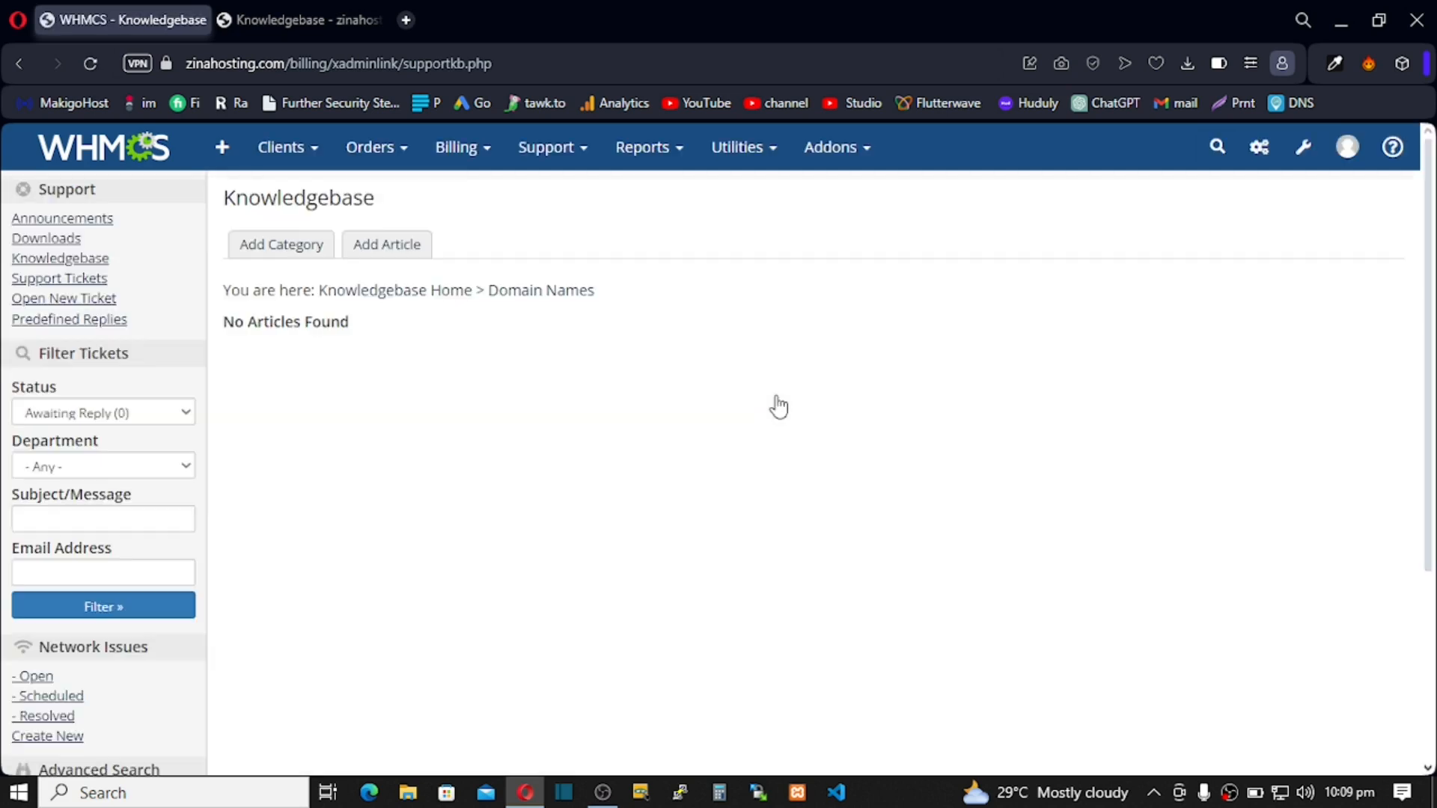
Go back to Knowledgebase Home and add a category named "Security"
click(383, 294)
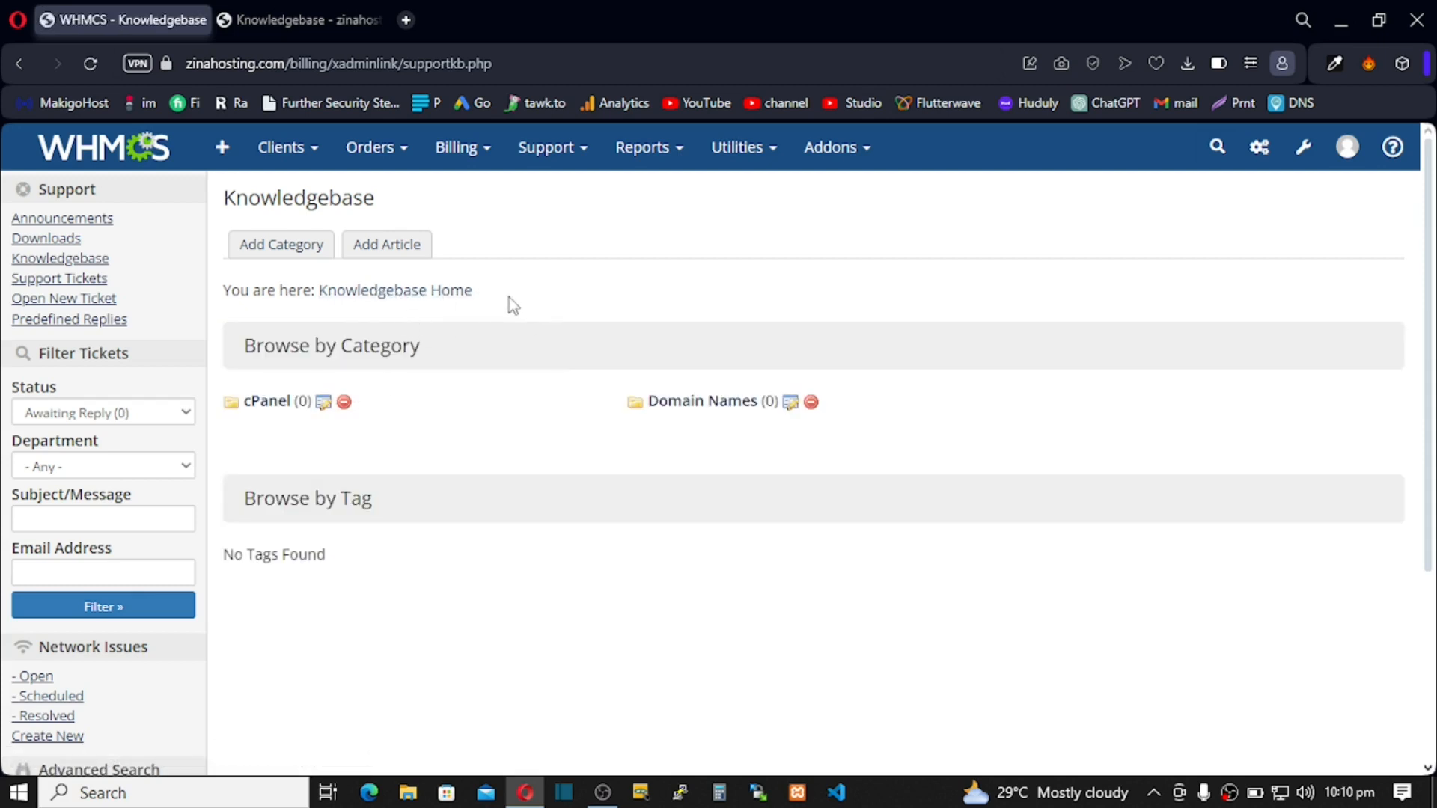
click(262, 244)
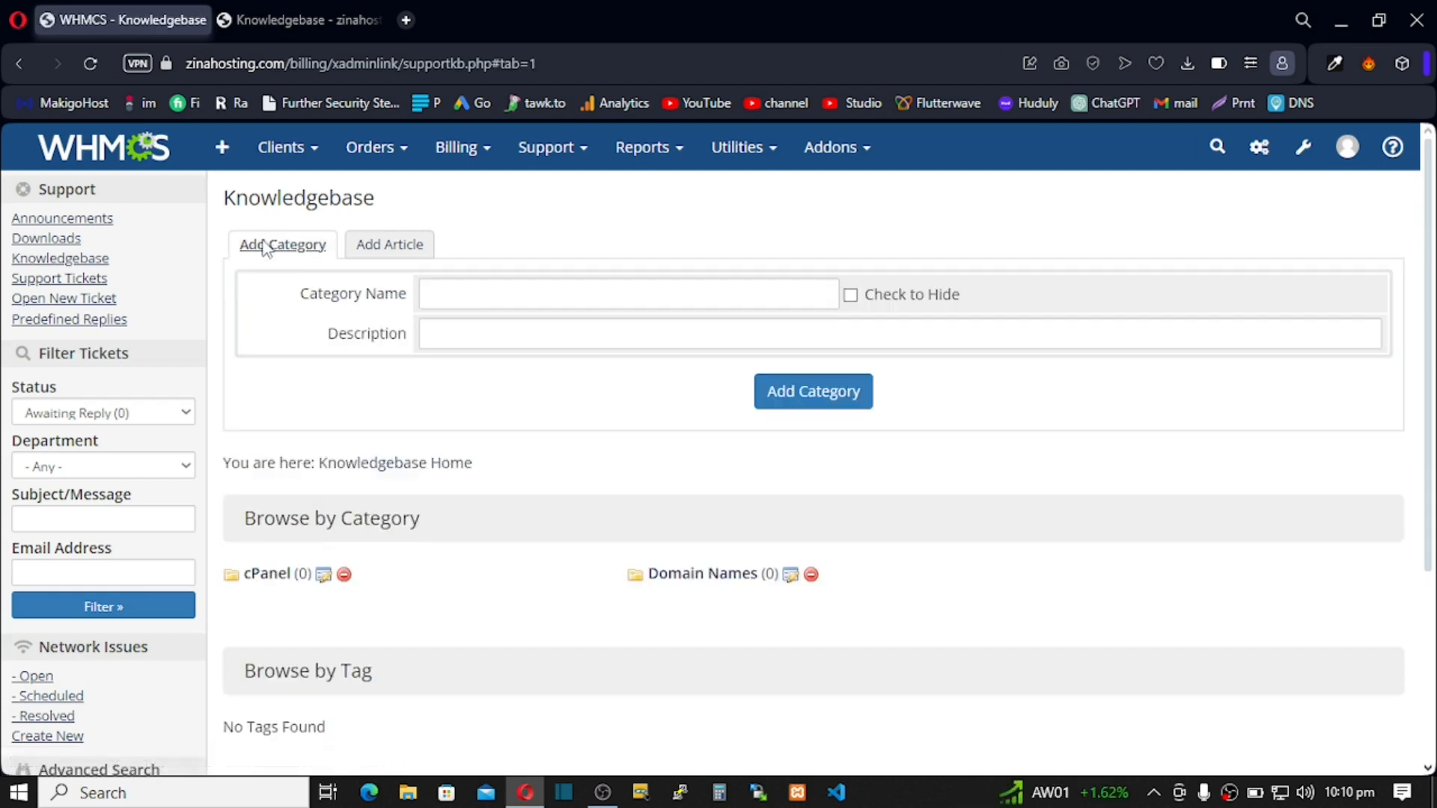
click(450, 296)
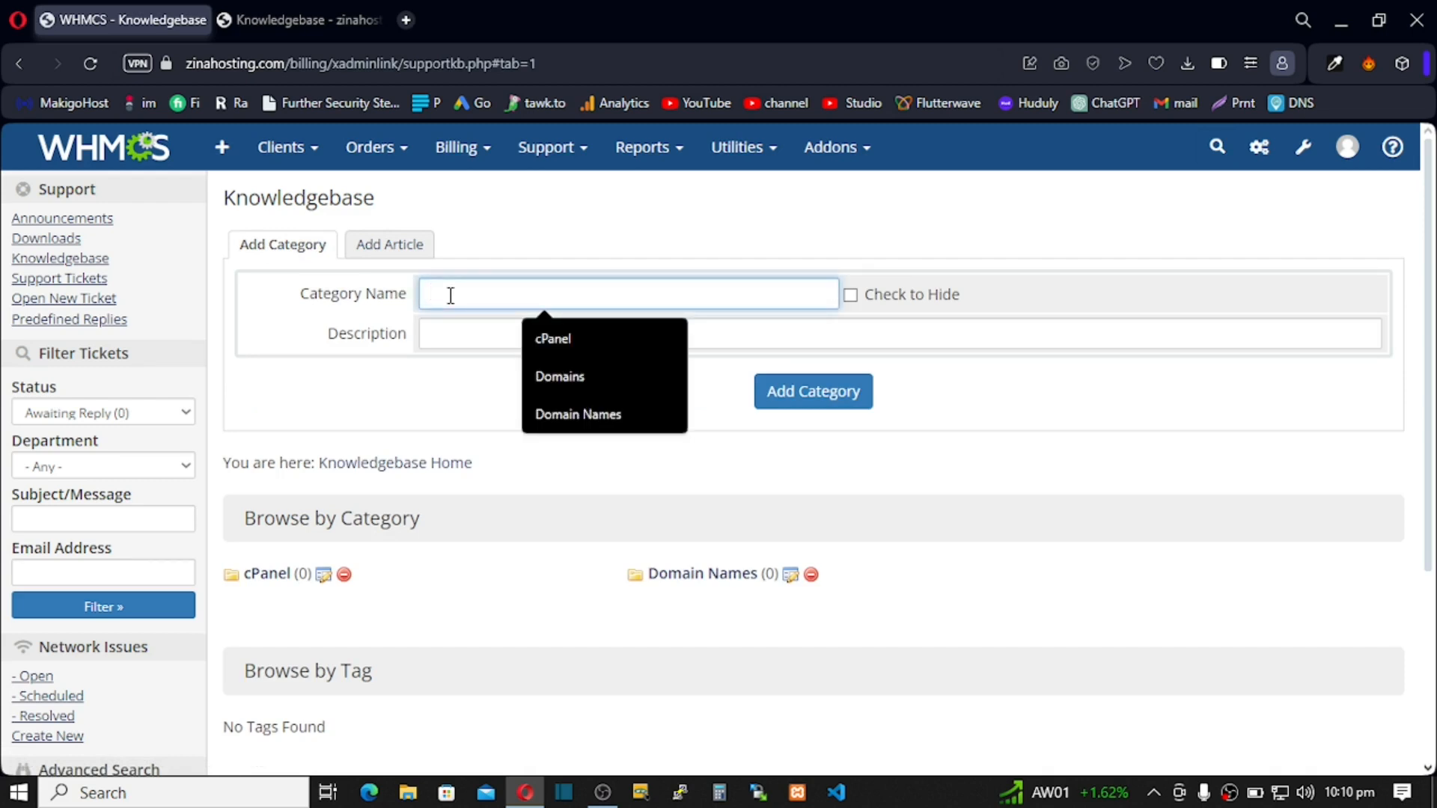
text(Hos)
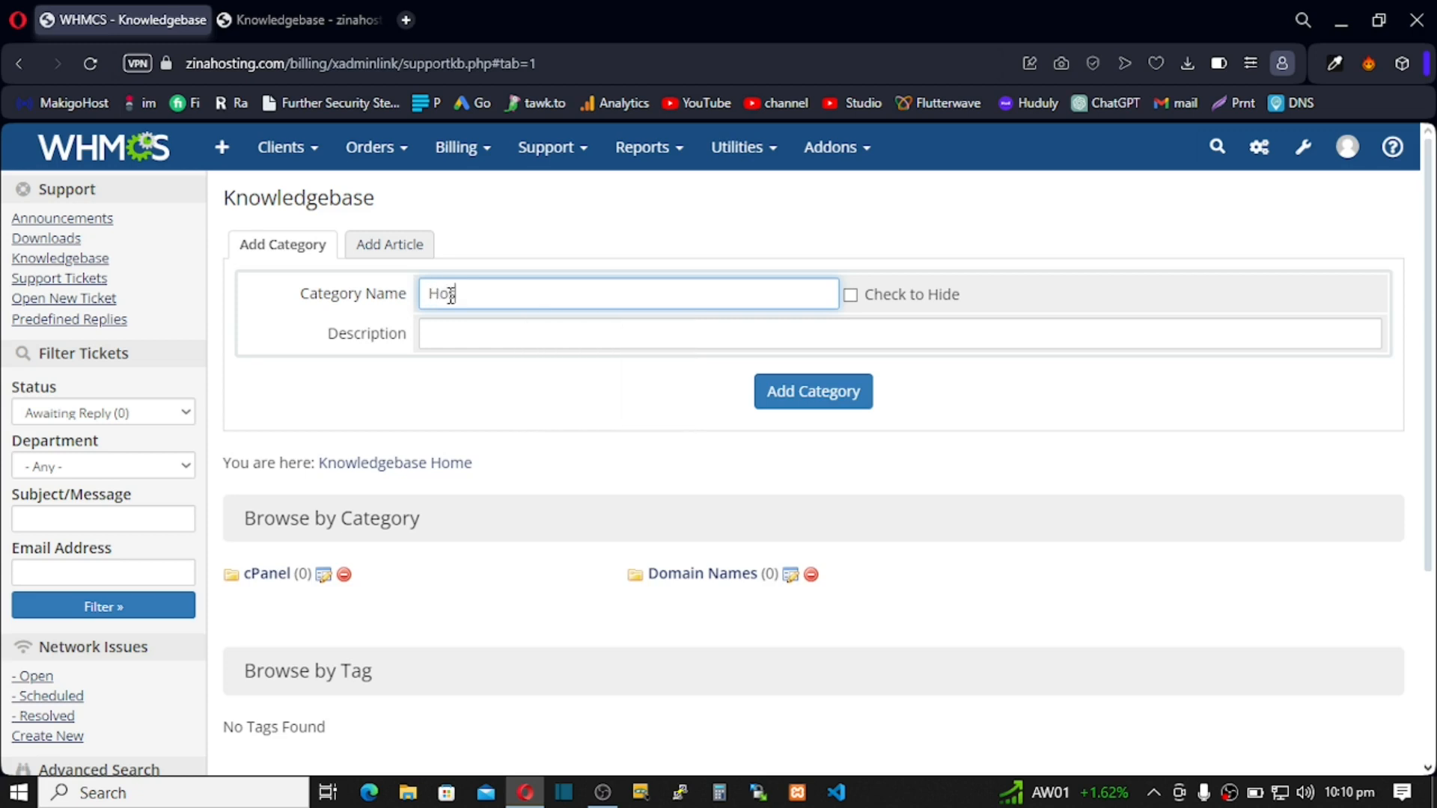
key(BackSpace)
text(Security)
click(813, 410)
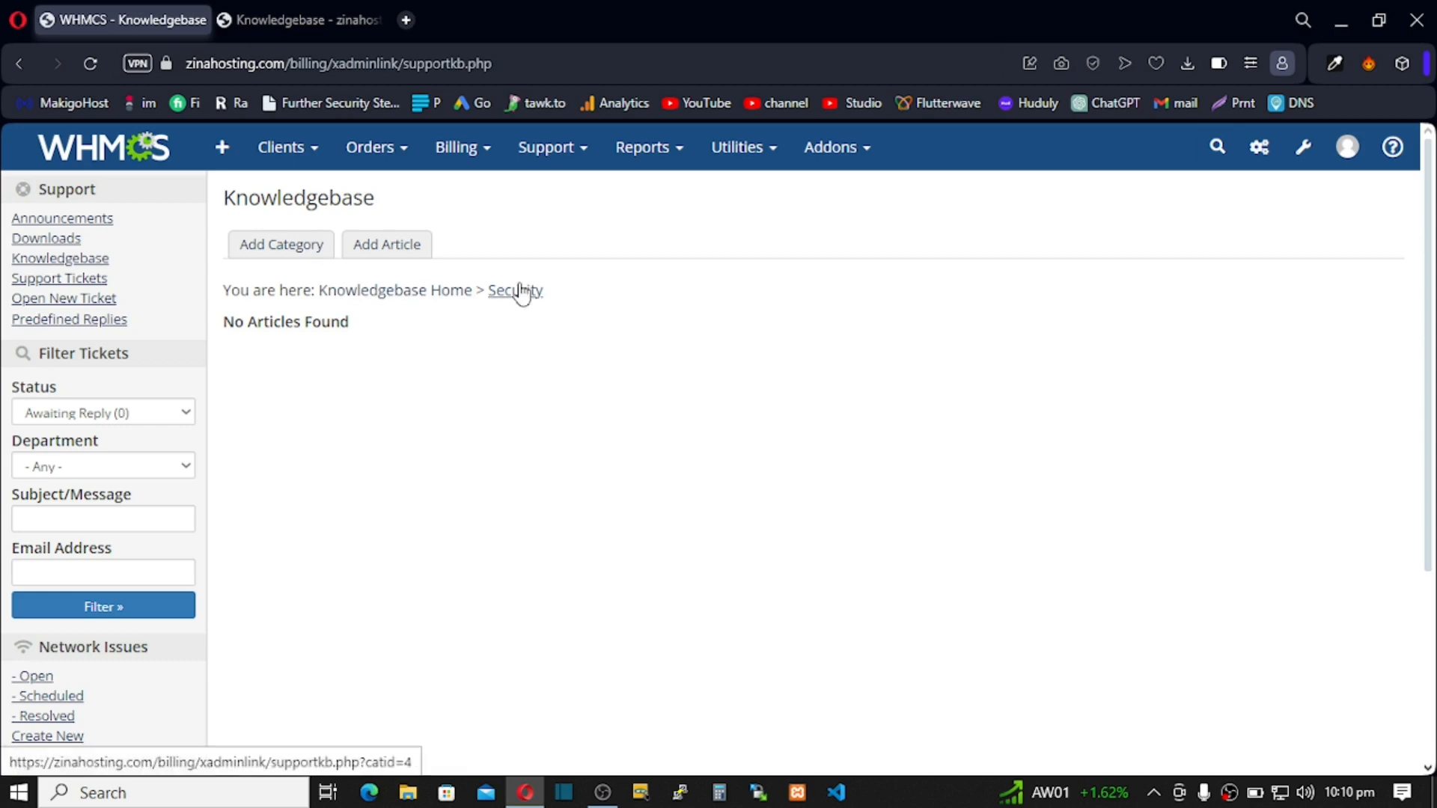
Add an article named "How to create emails in cPanel" to the cPanel category
click(360, 299)
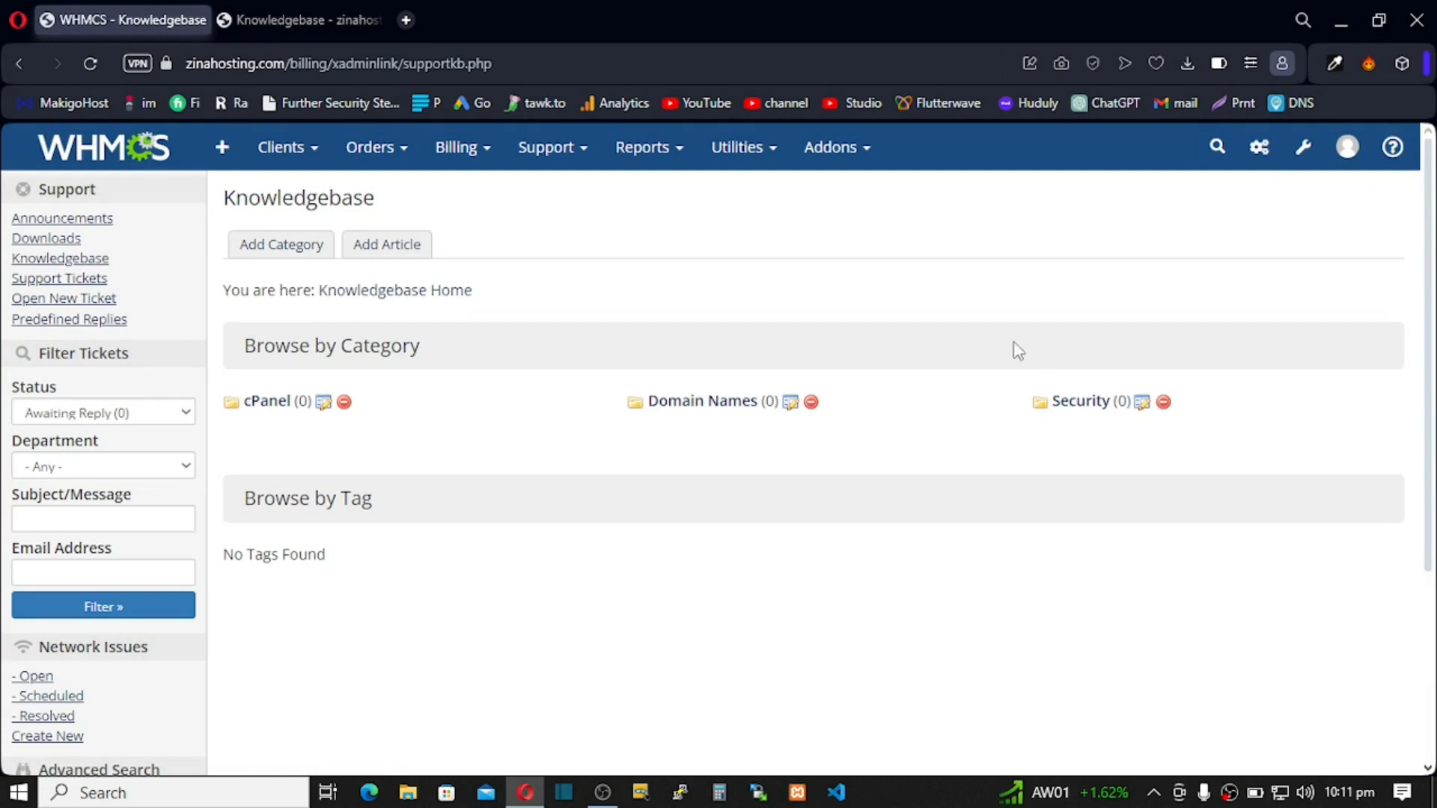
click(268, 406)
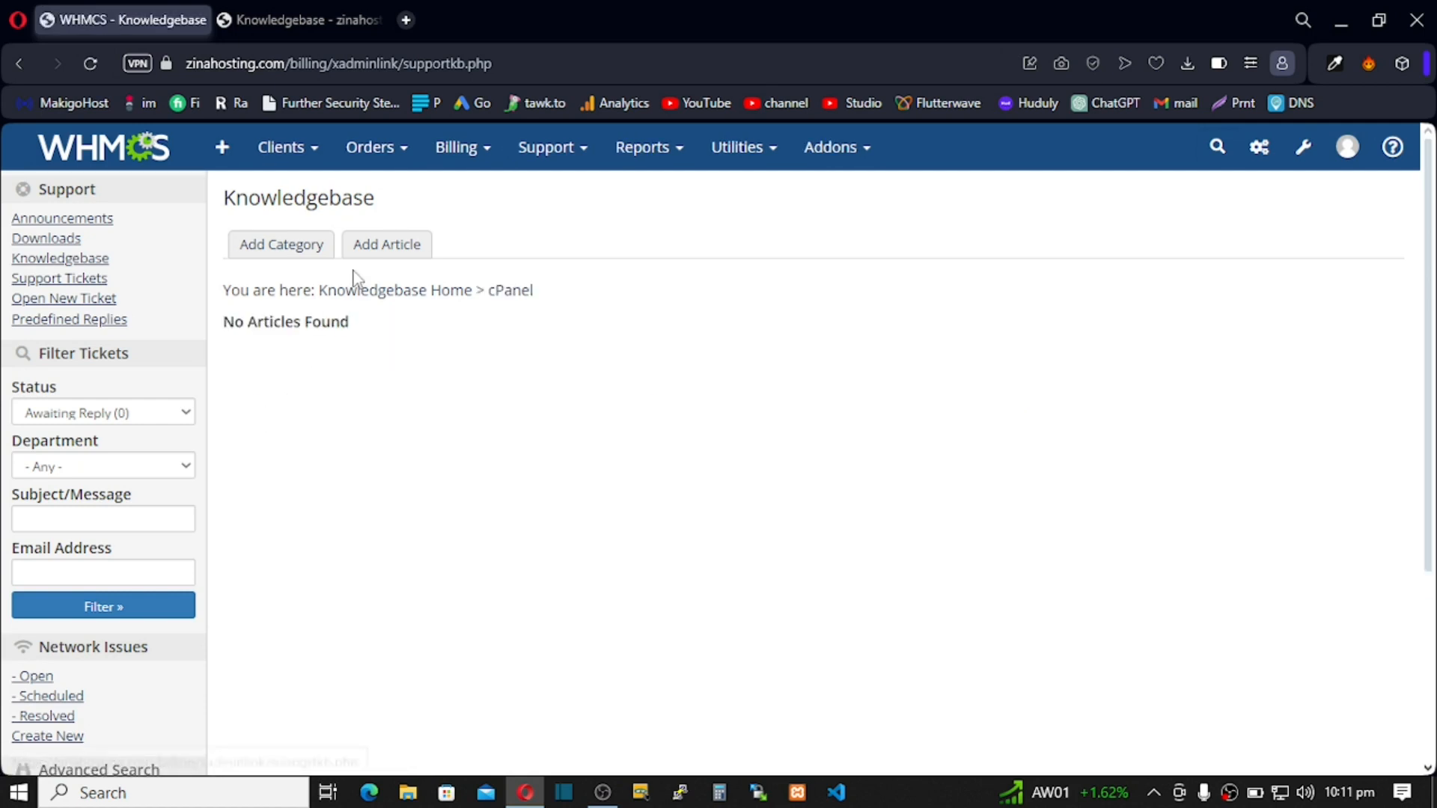
click(375, 255)
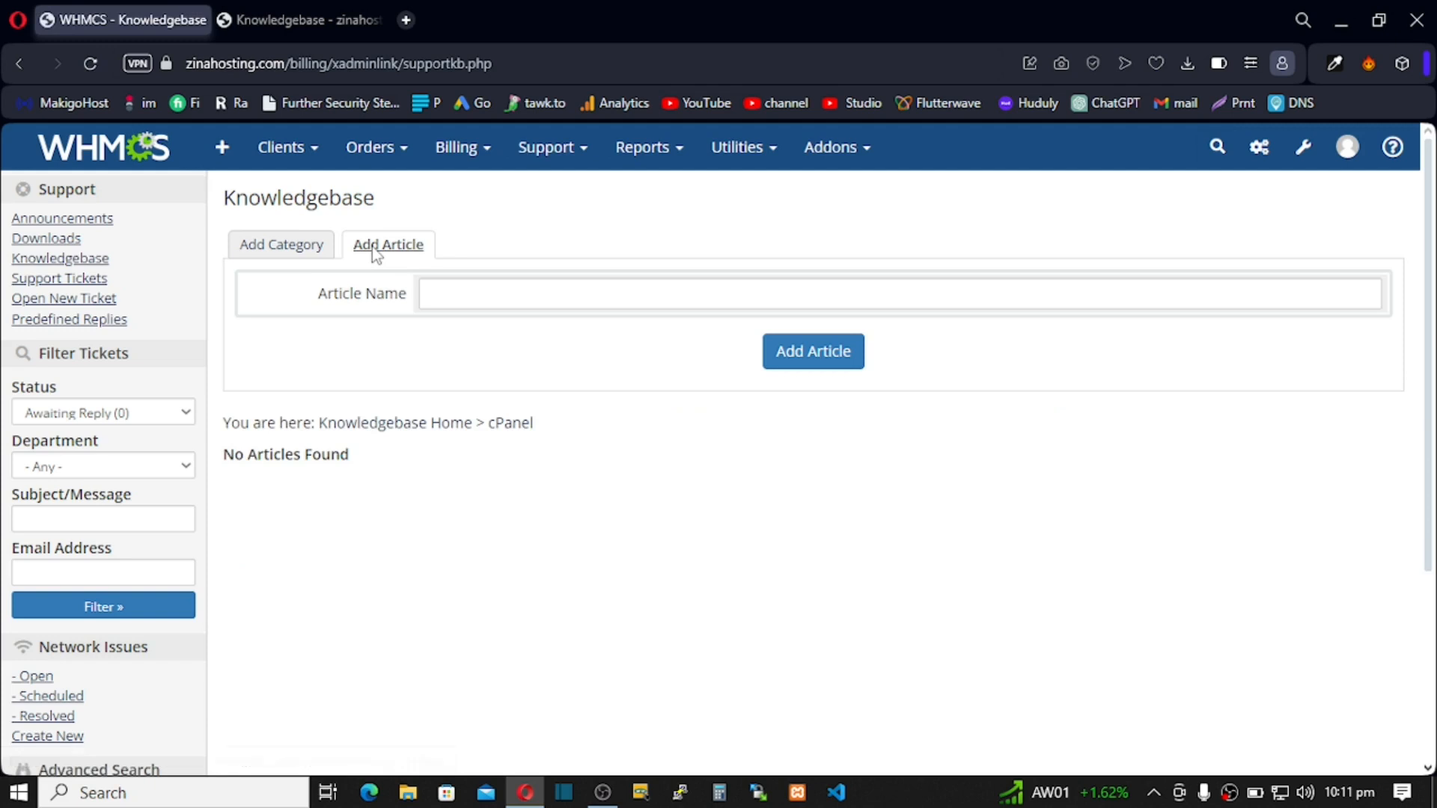
click(441, 296)
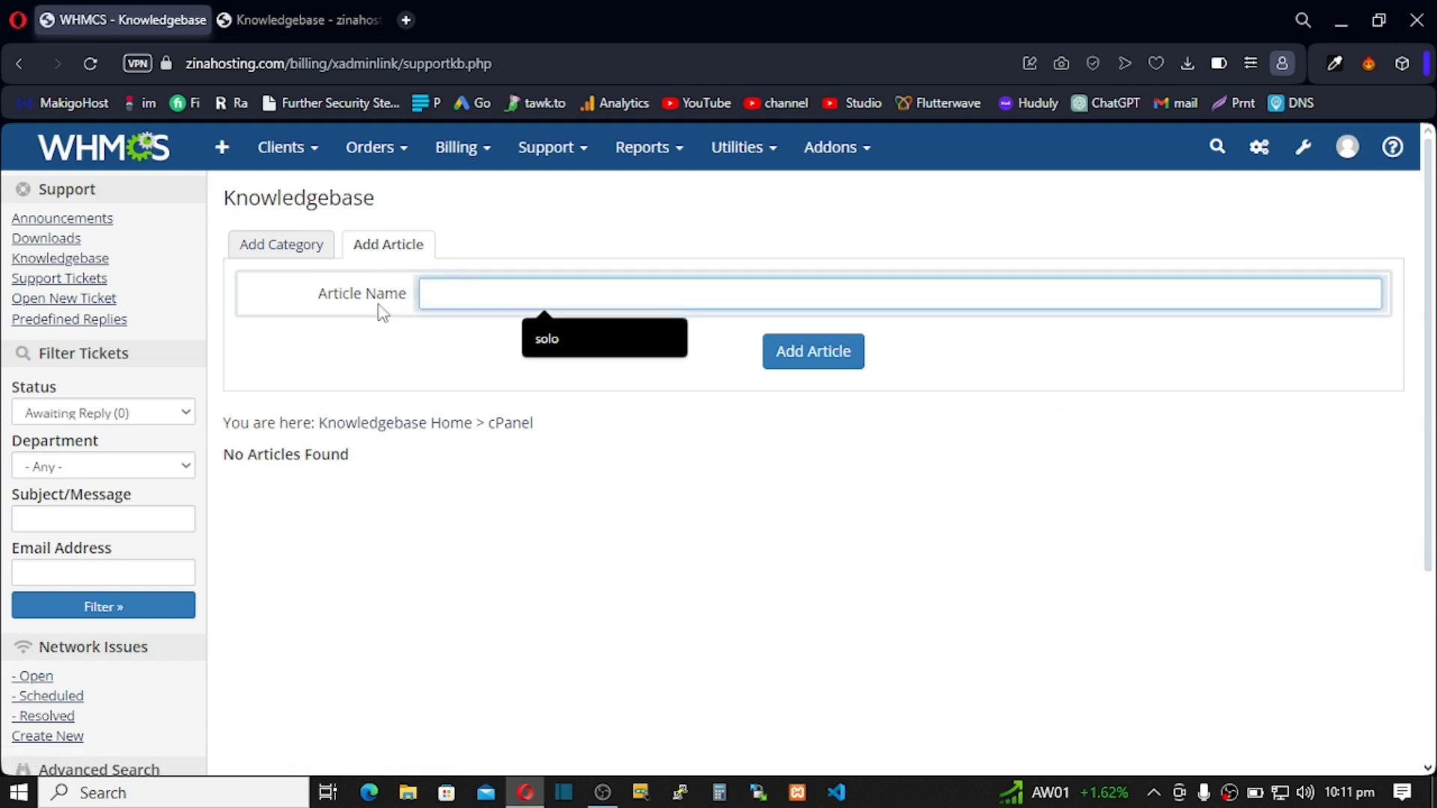
text(H)
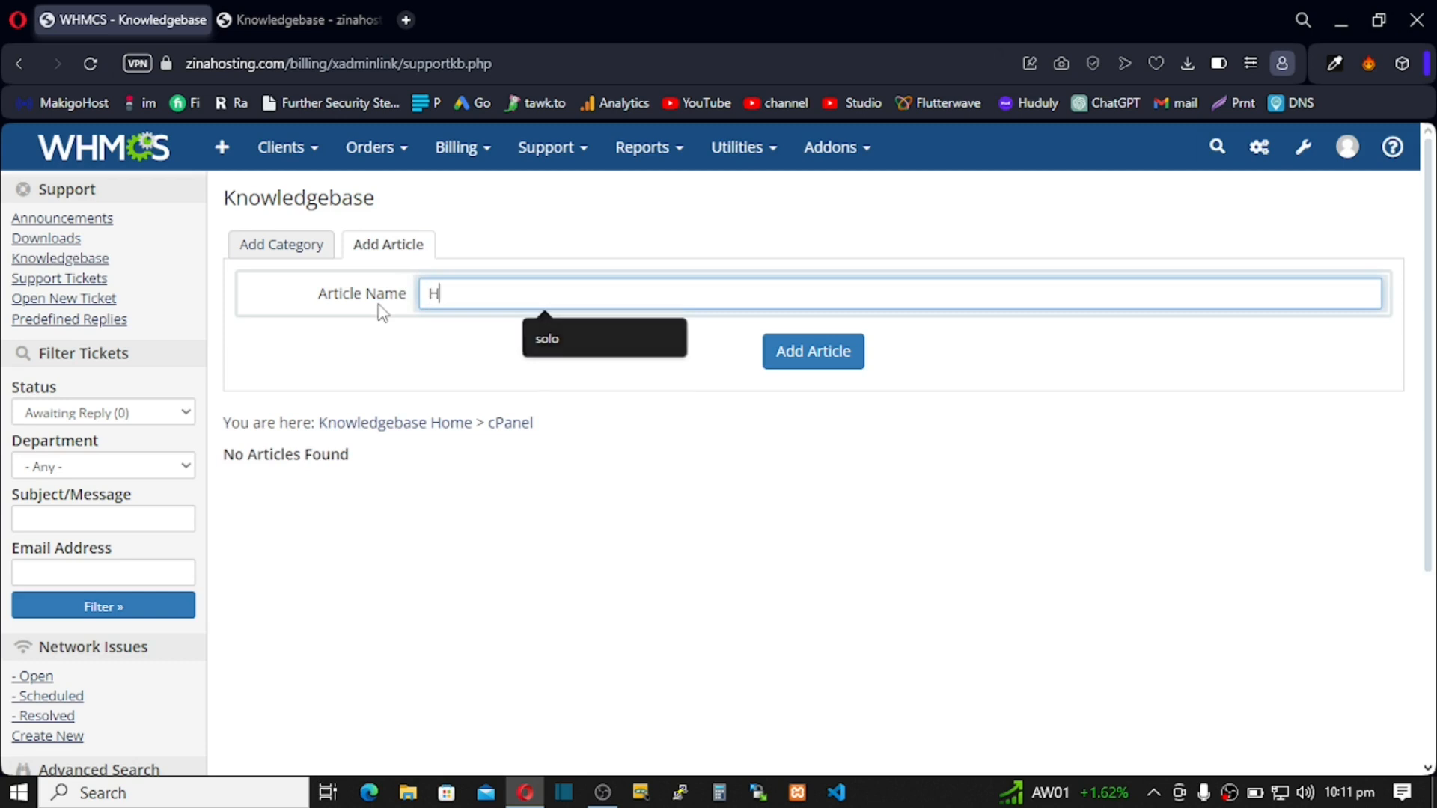
text(ow to c)
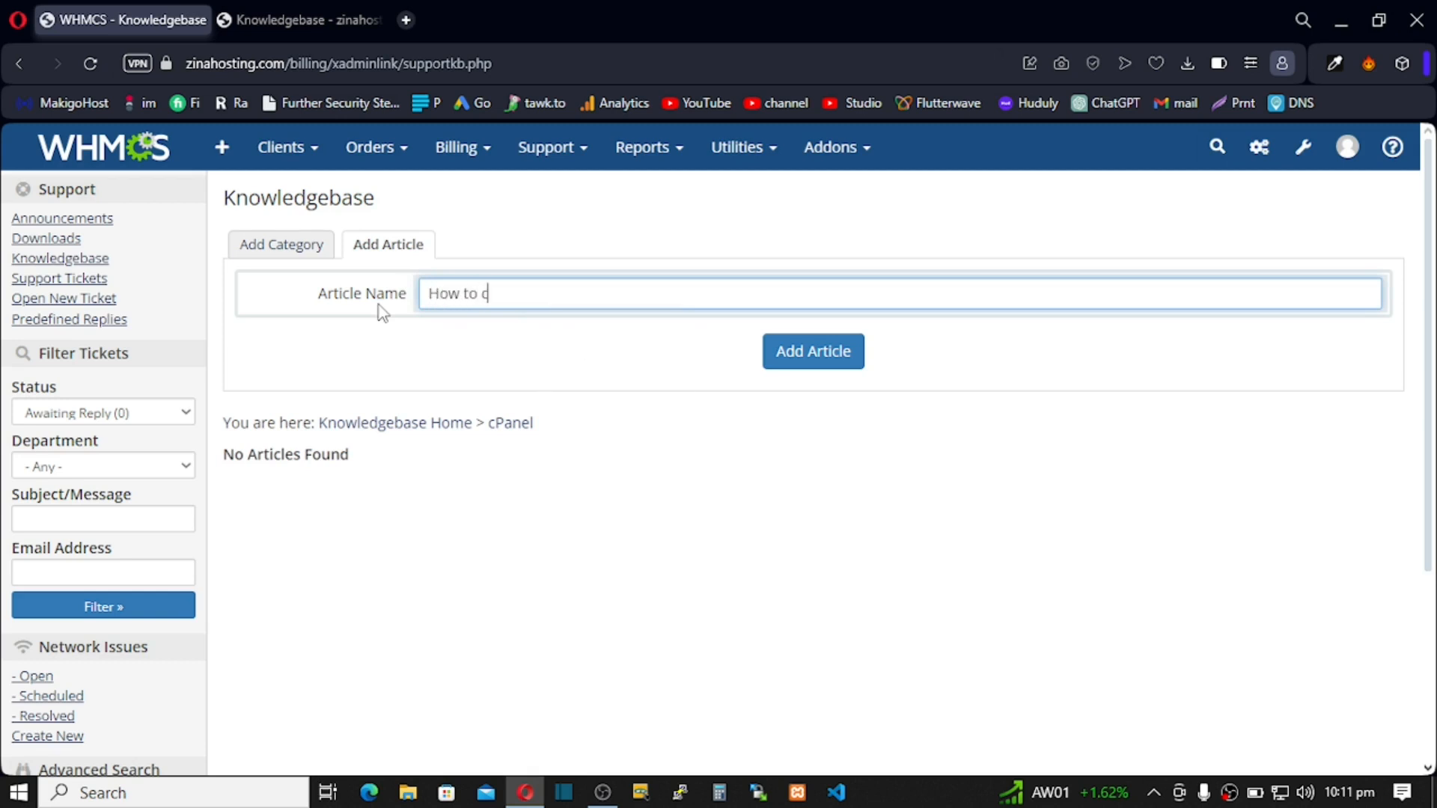
text(reate emails in Cpam)
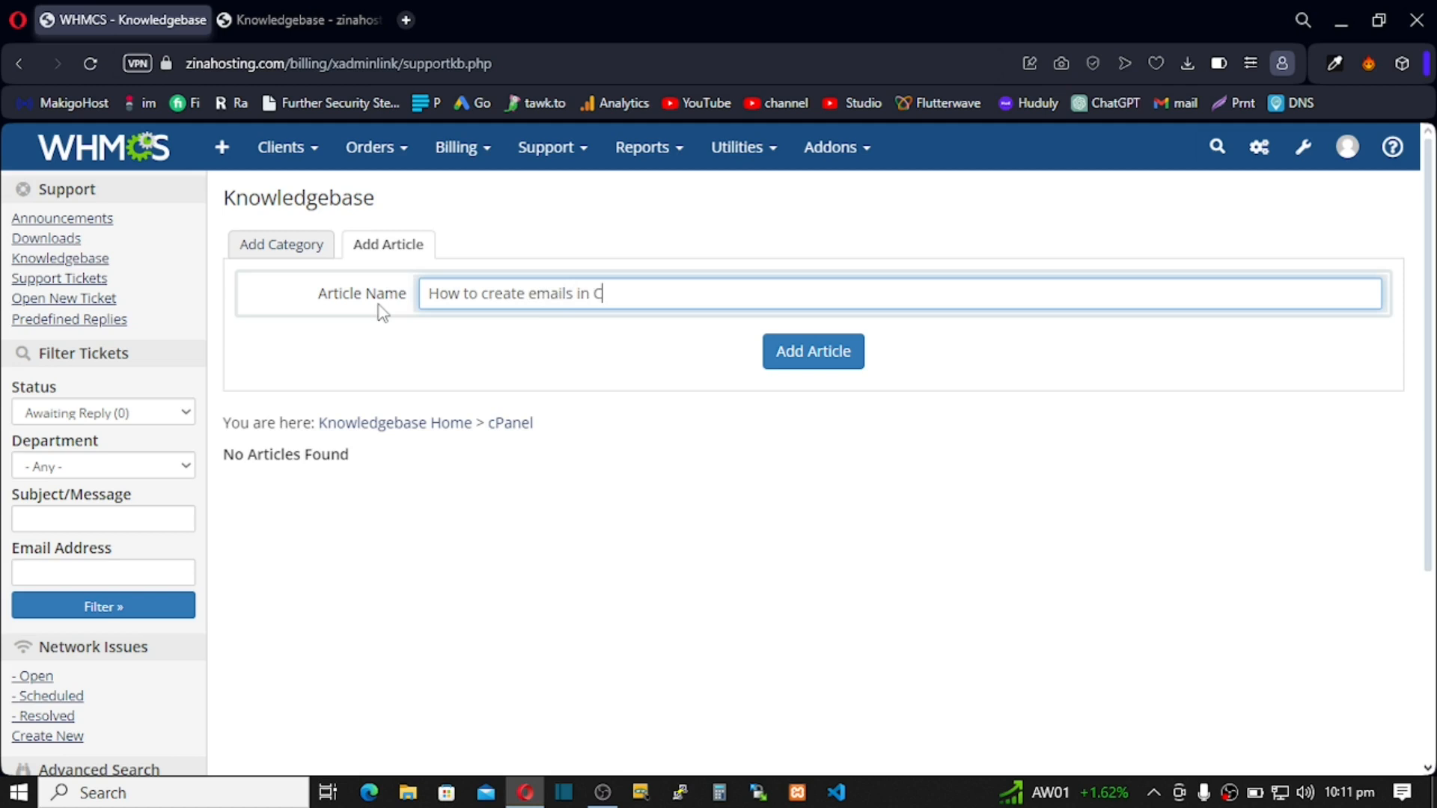
key(BackSpace)
text(nel)
key(Left)
key(Left)
key(BackSpace)
key(BackSpace)
text(cP)
click(805, 358)
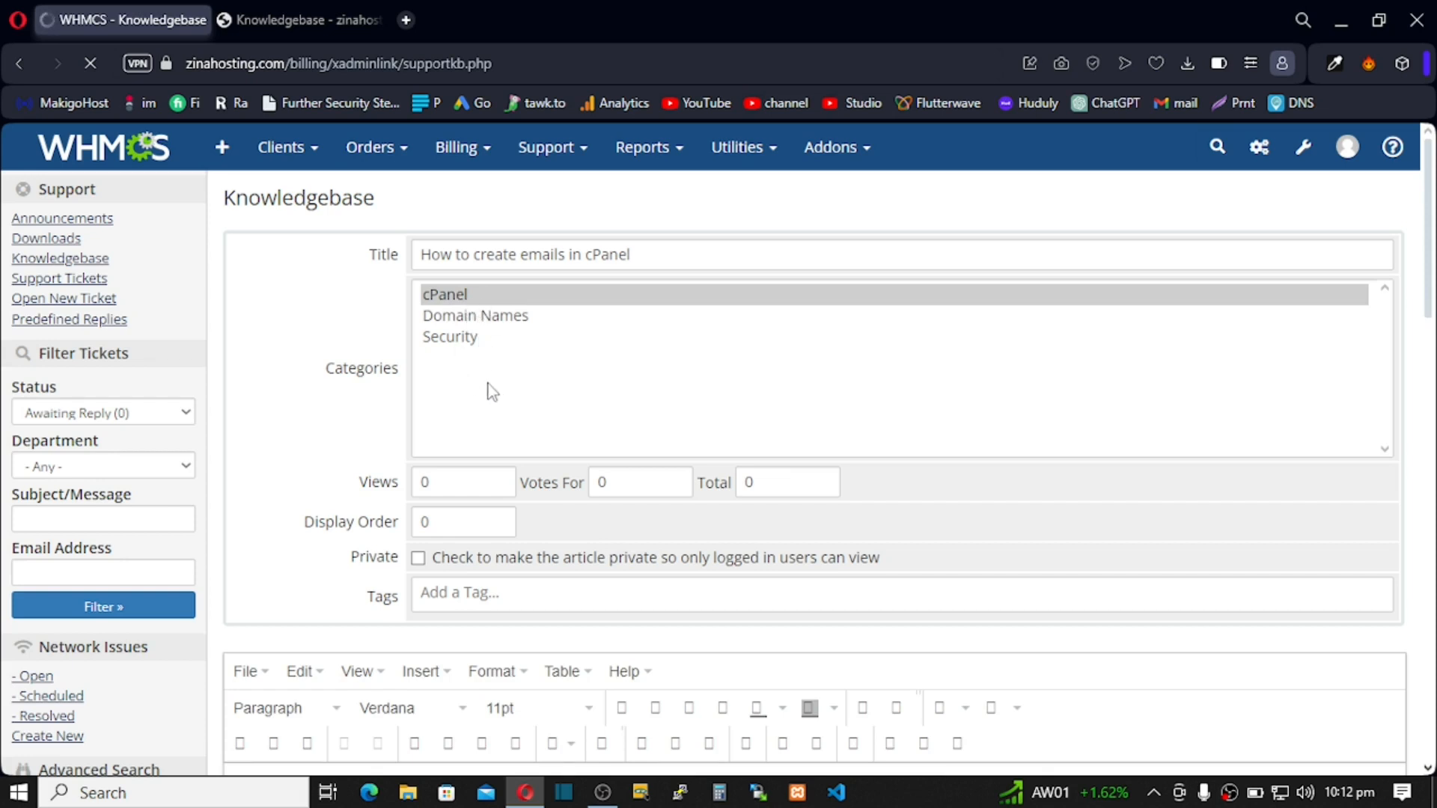
Add the tags "emails" and "business emails" to the new article
scroll(488, 395, down, 3)
scroll(488, 395, down, 2)
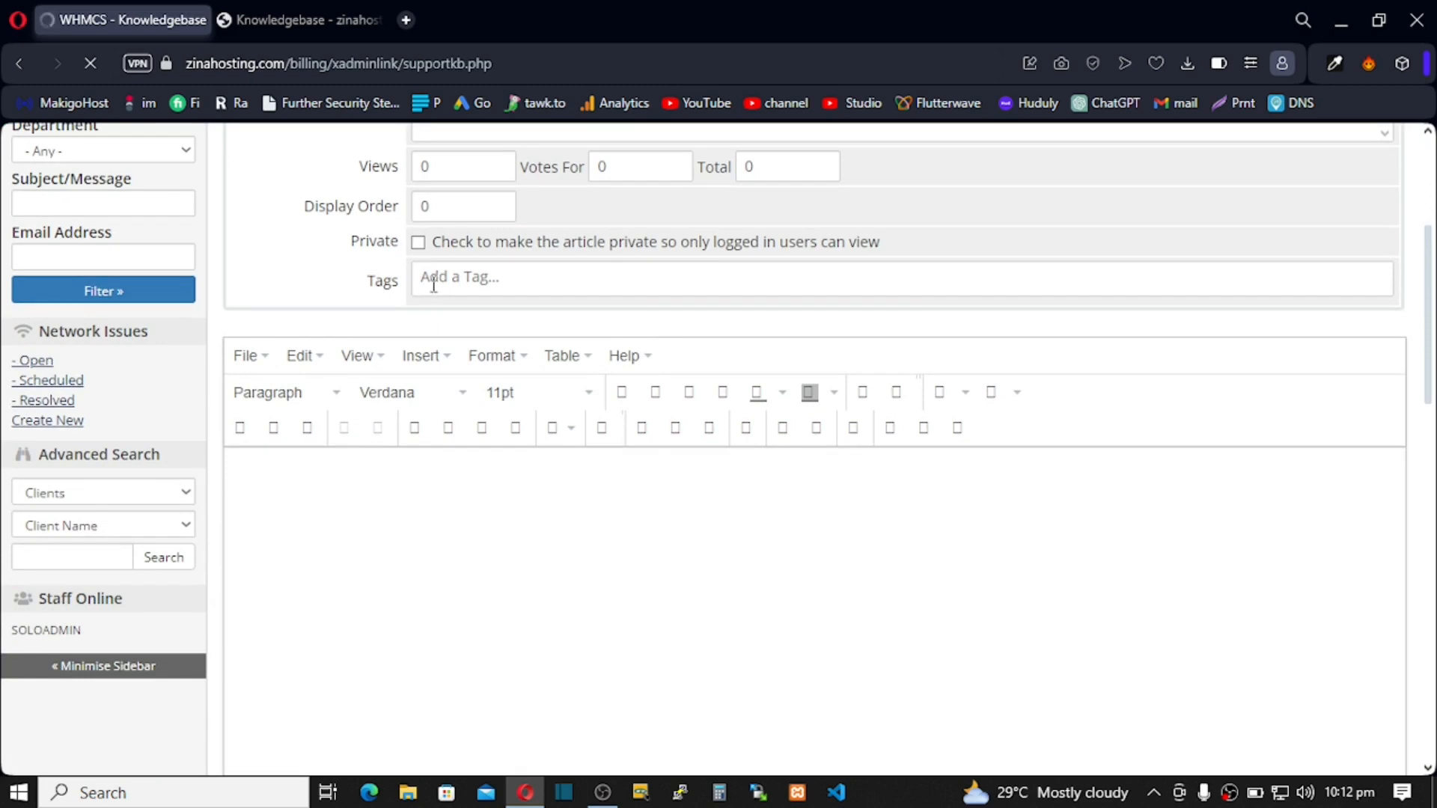
click(434, 284)
text(emails)
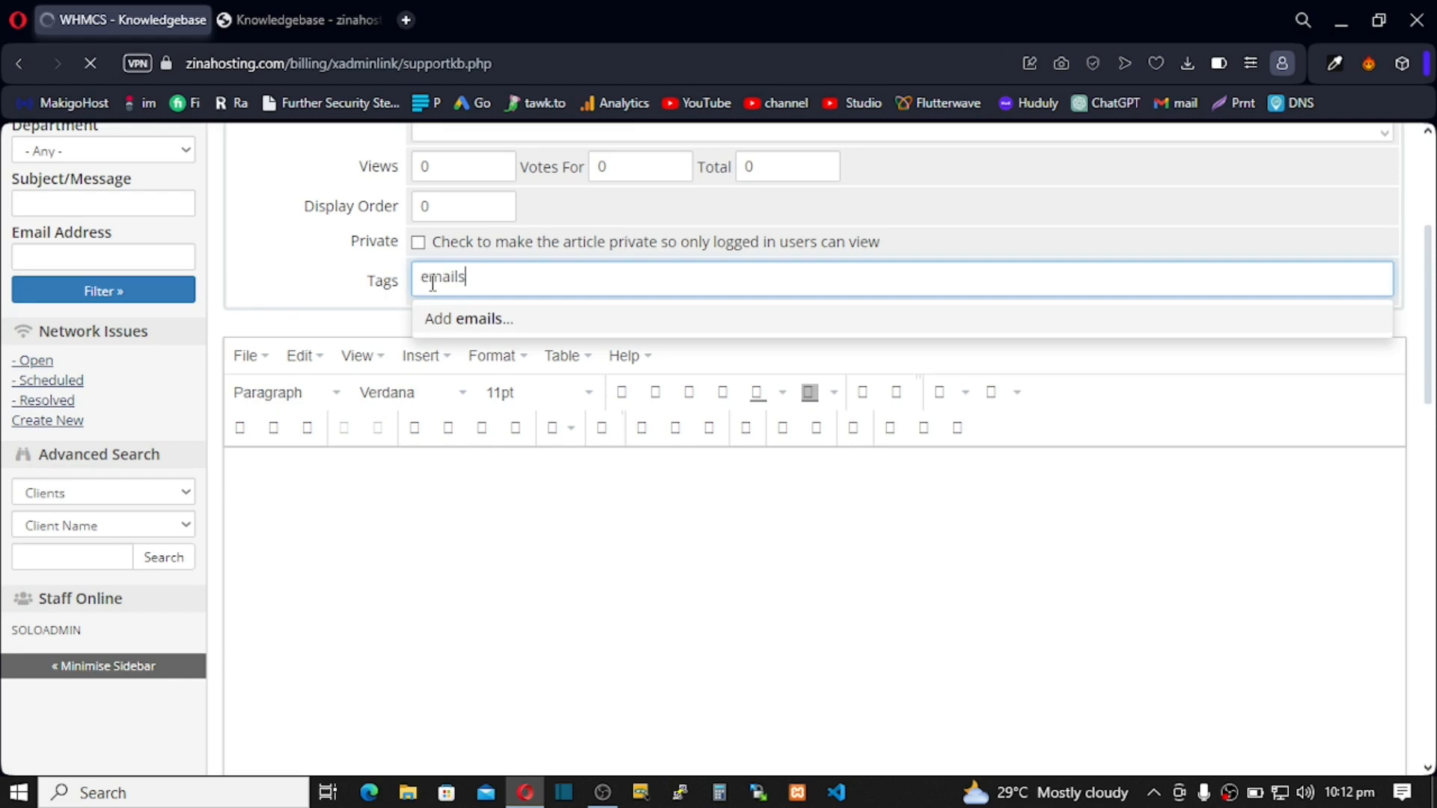
key(Return)
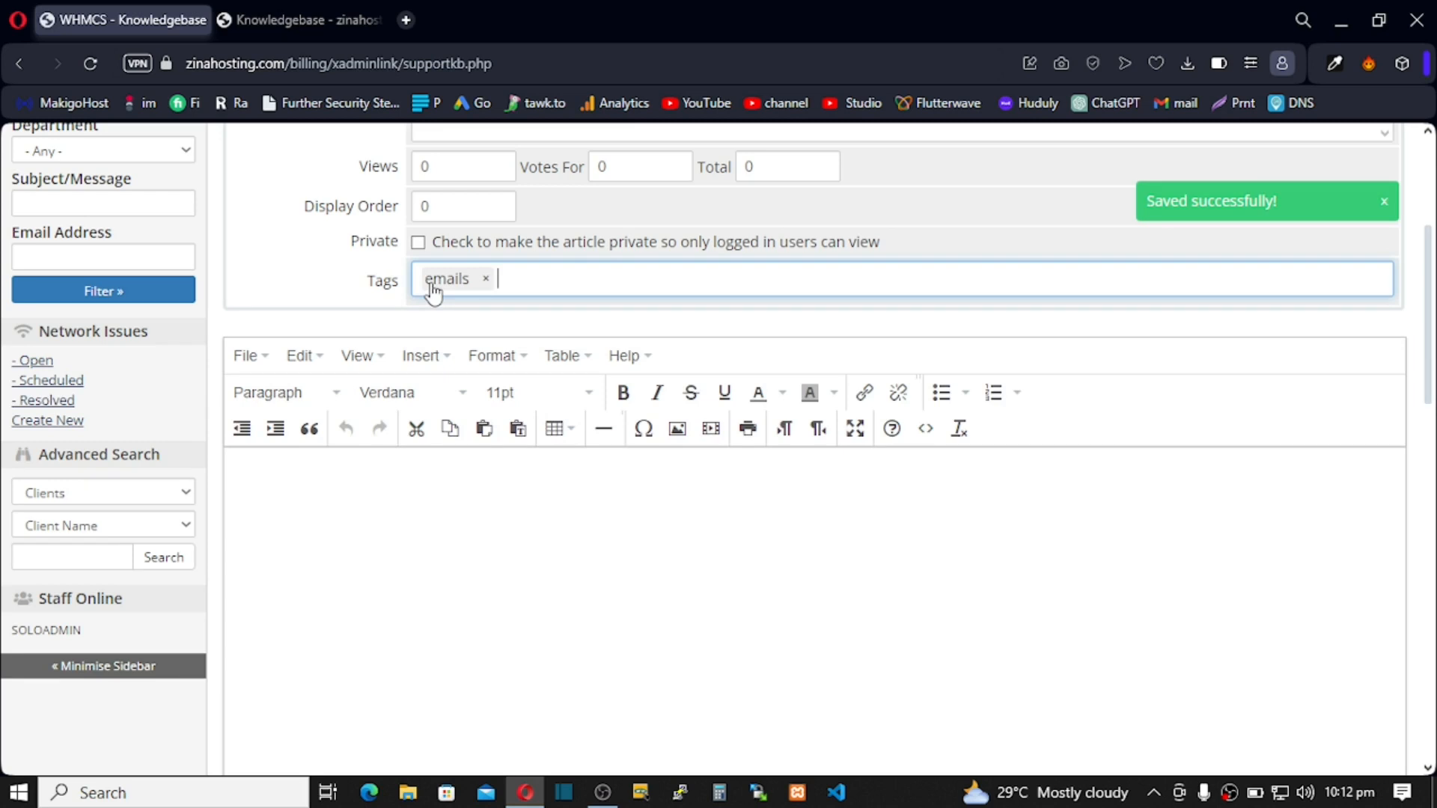
text(usu)
key(BackSpace)
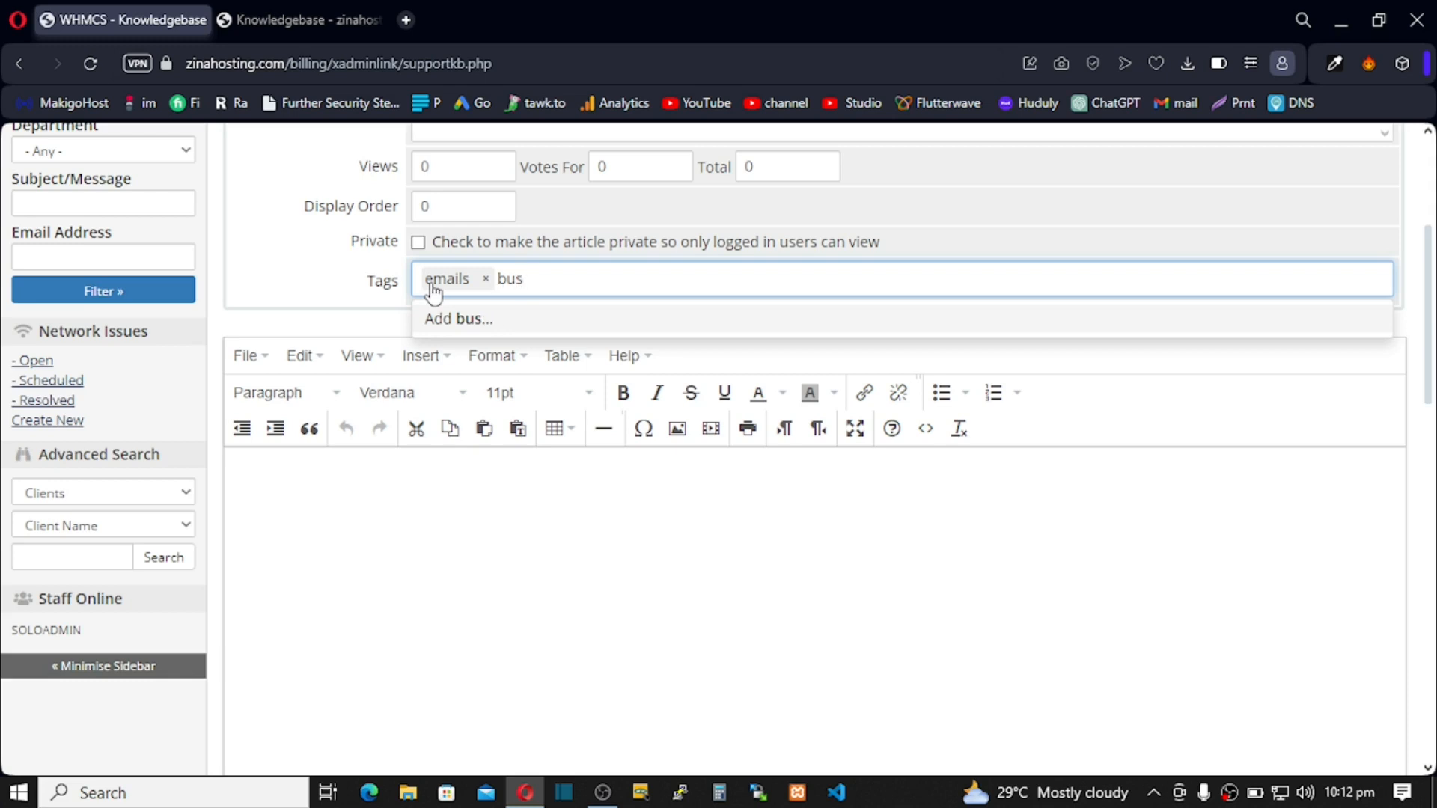
text(iness emails)
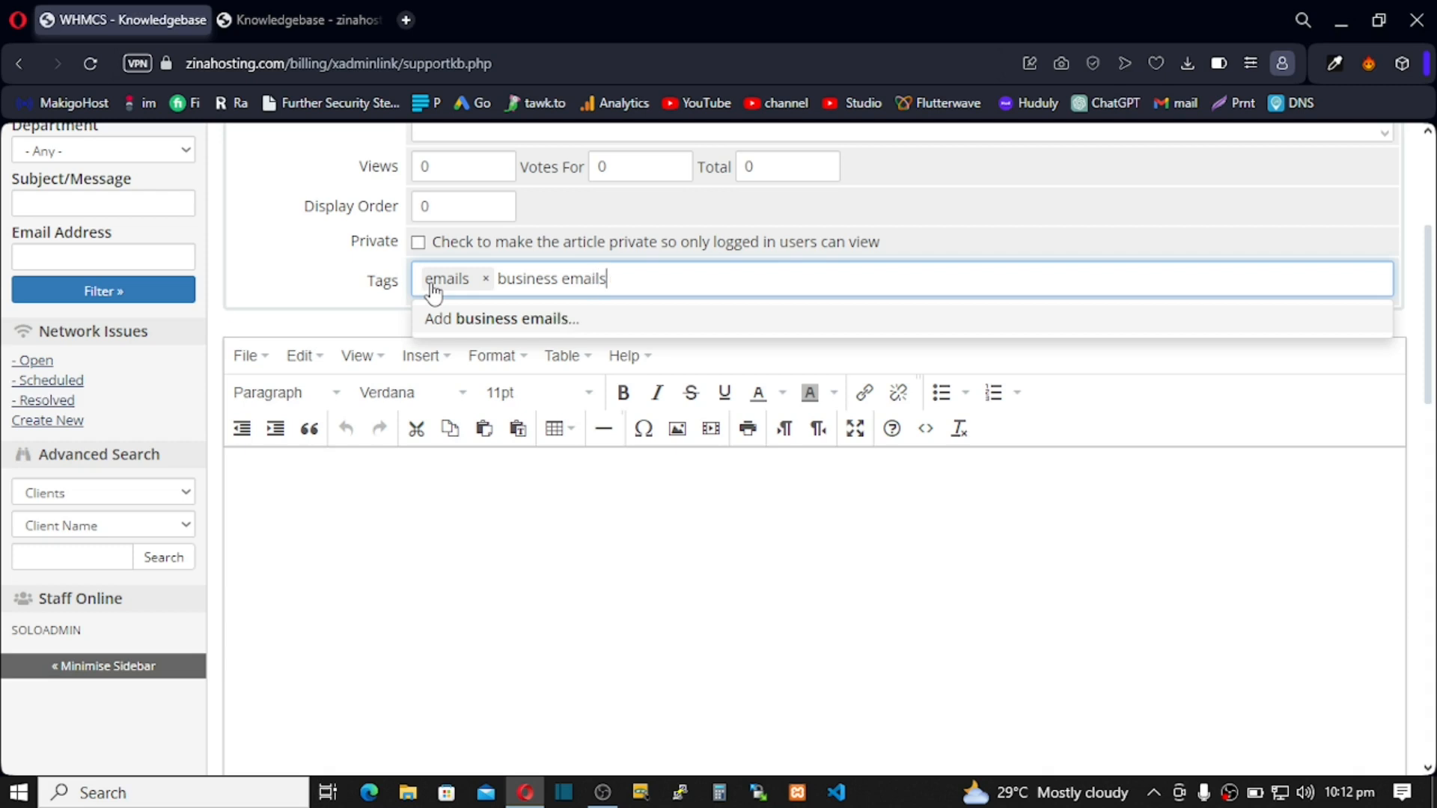
key(Return)
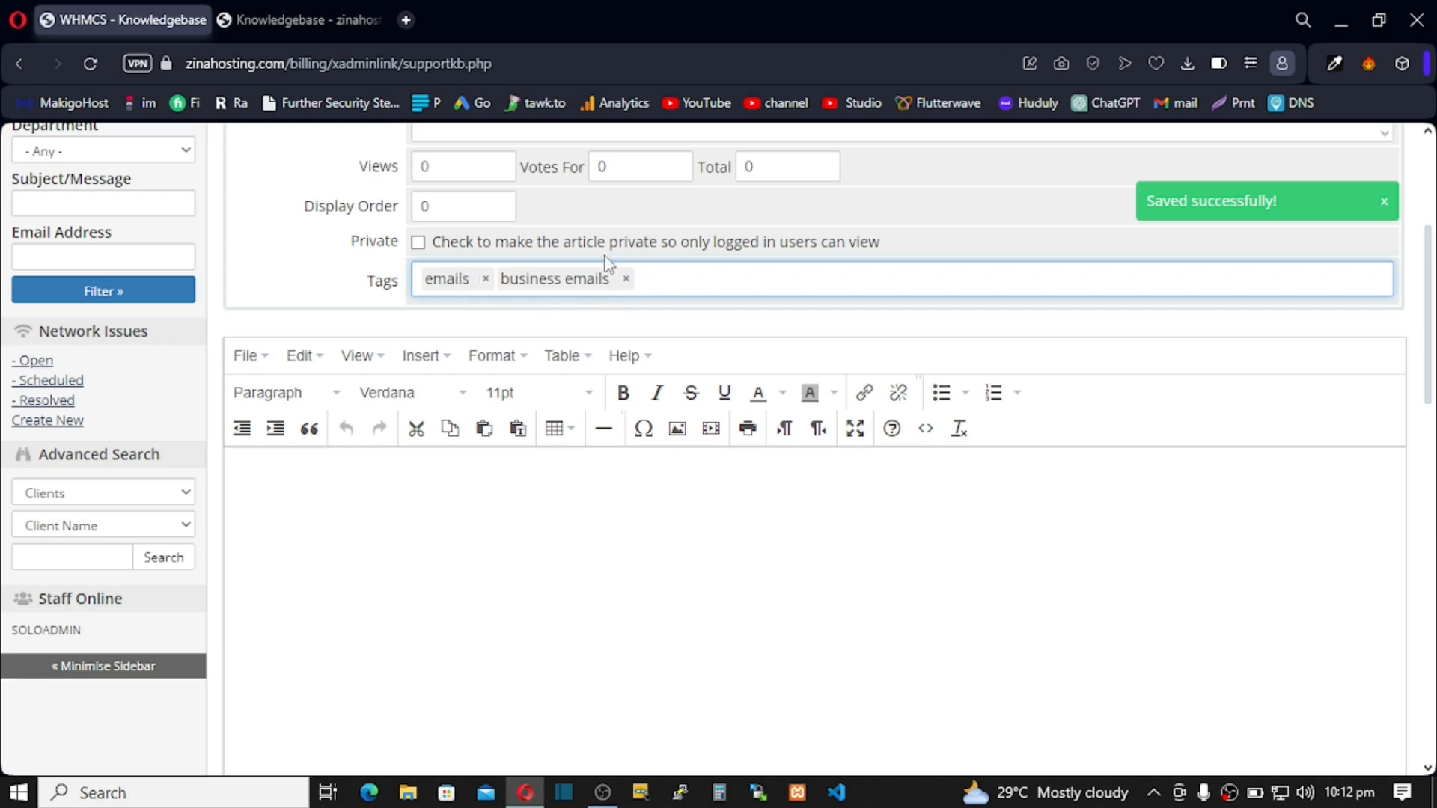
Start the article body with the line "Here is how you can create an email account in cPanel"
click(424, 495)
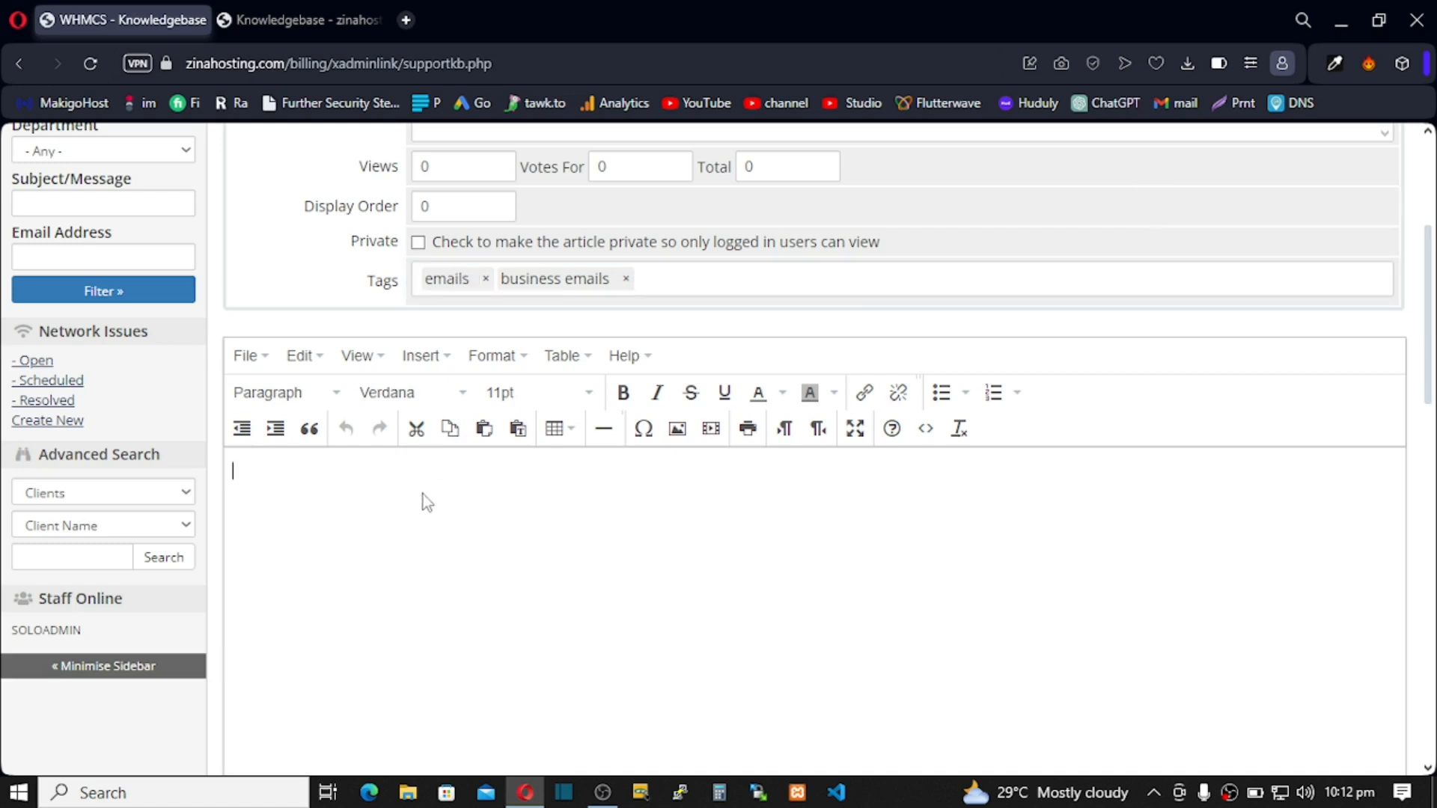
text(Here is how you ca)
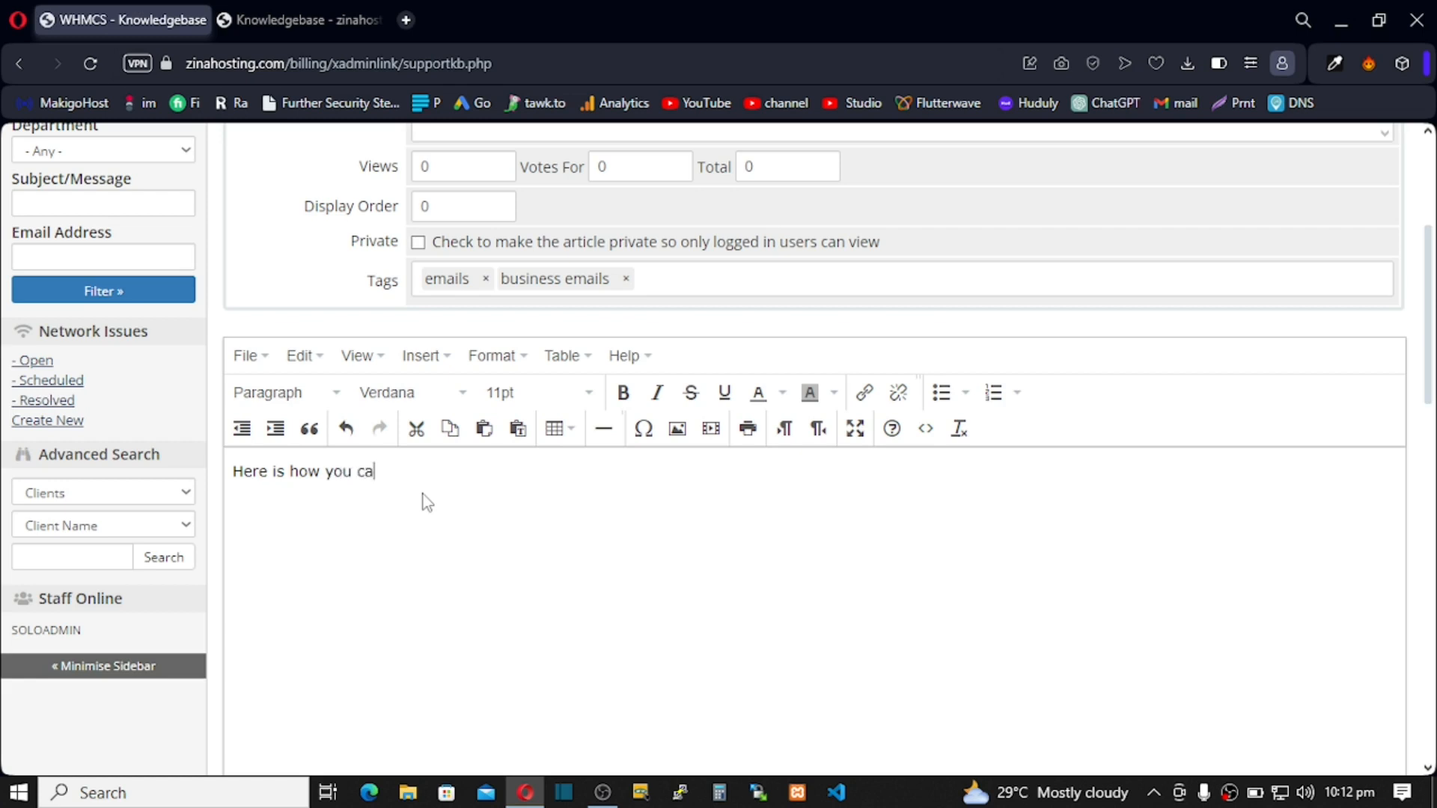
text(n create)
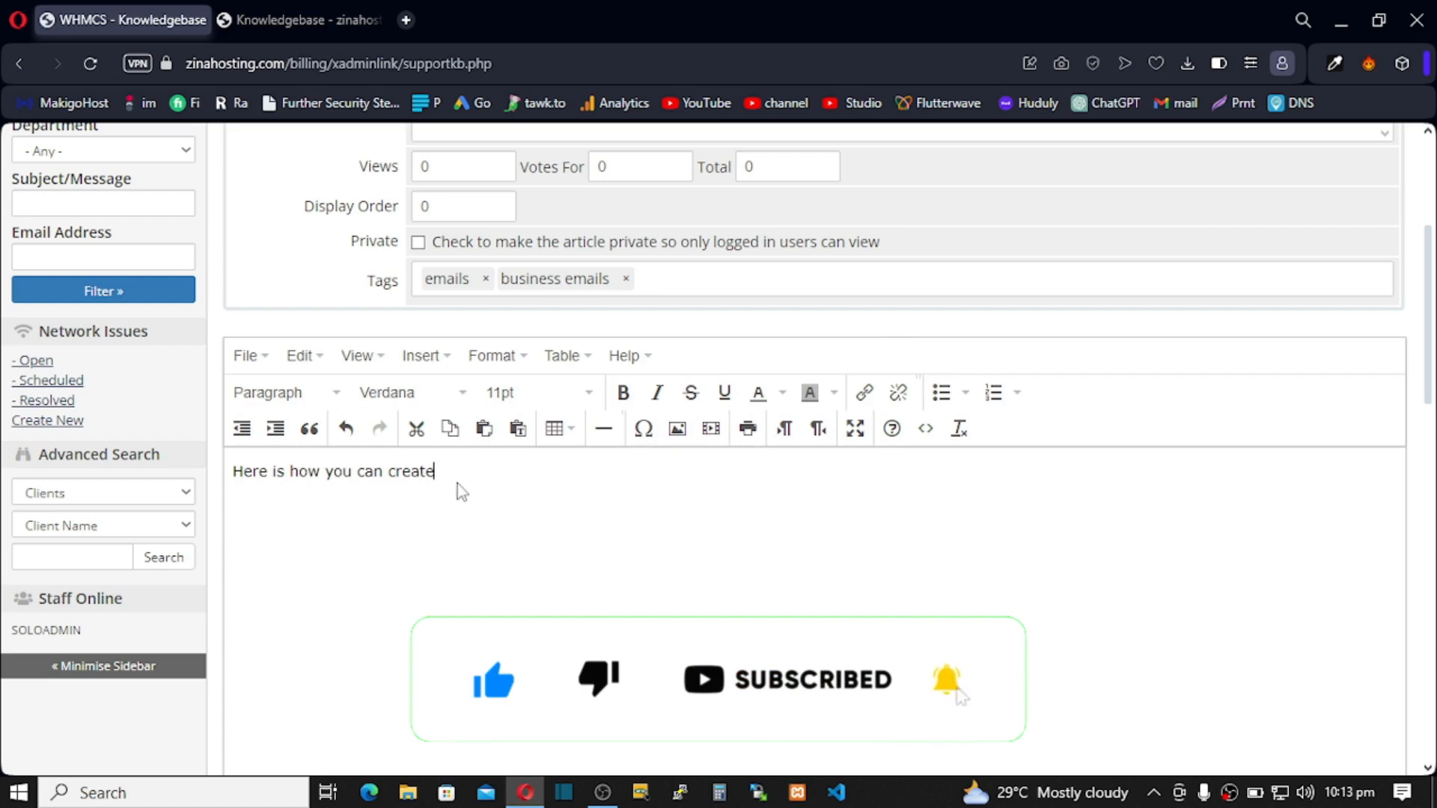
text(an)
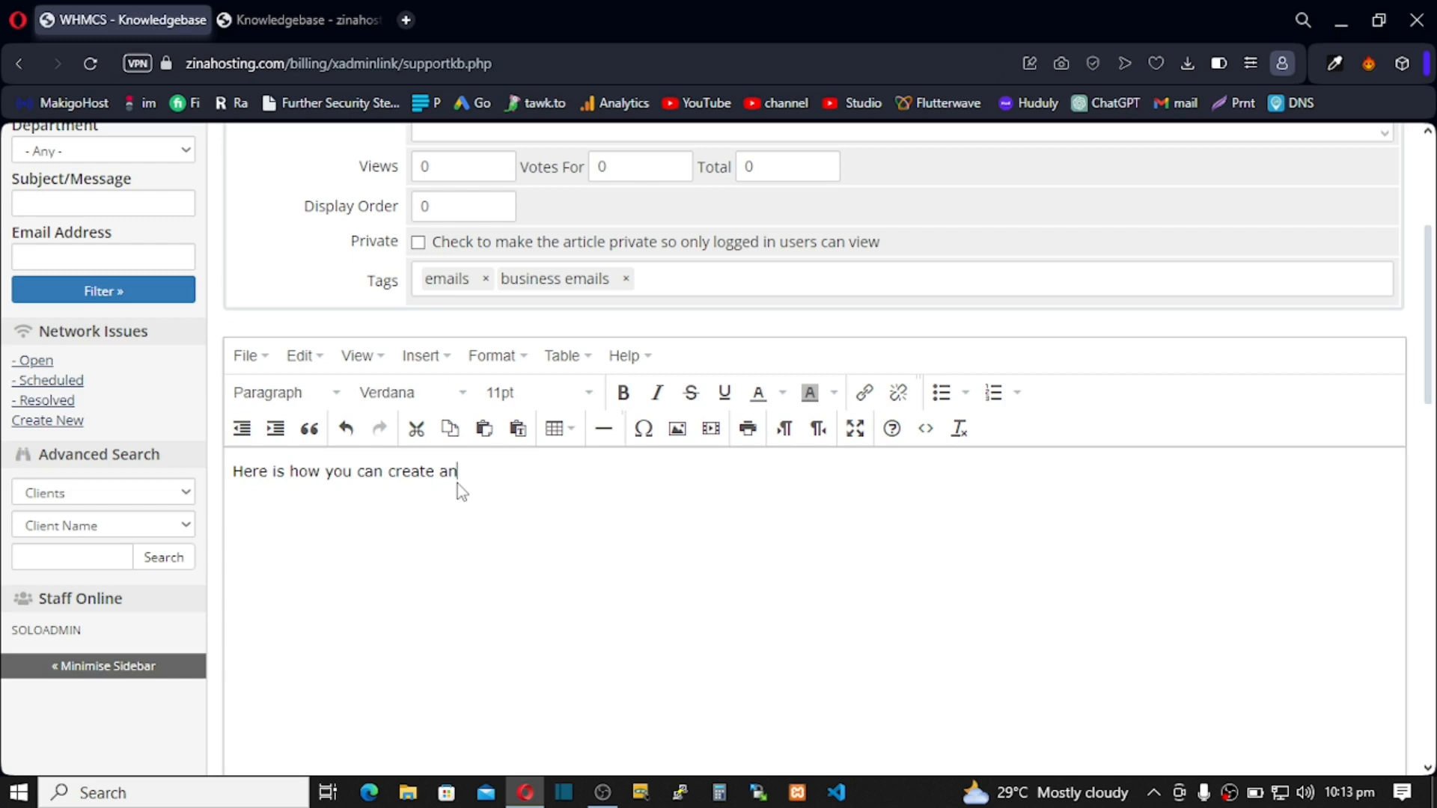
text(email)
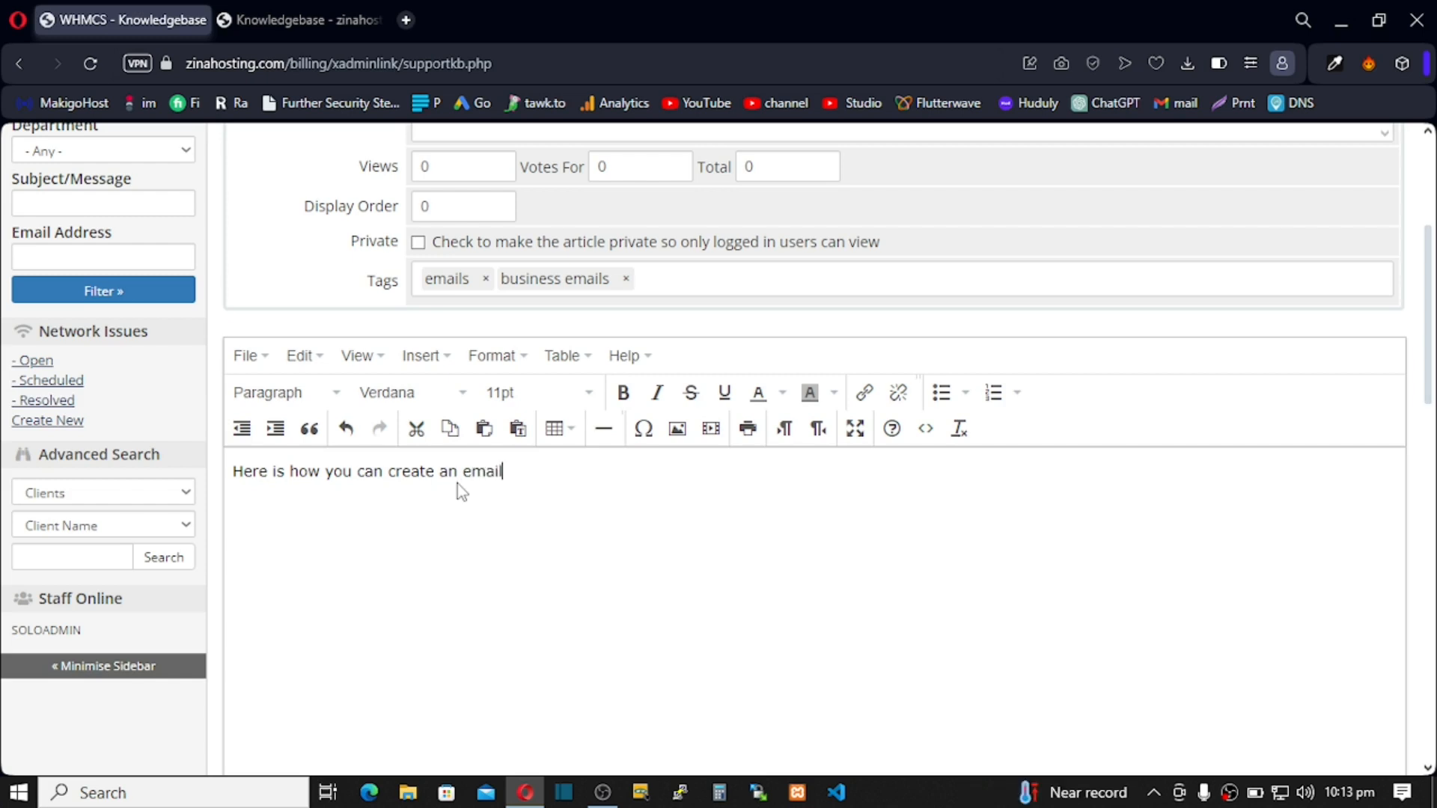
text( adcount in cPanel)
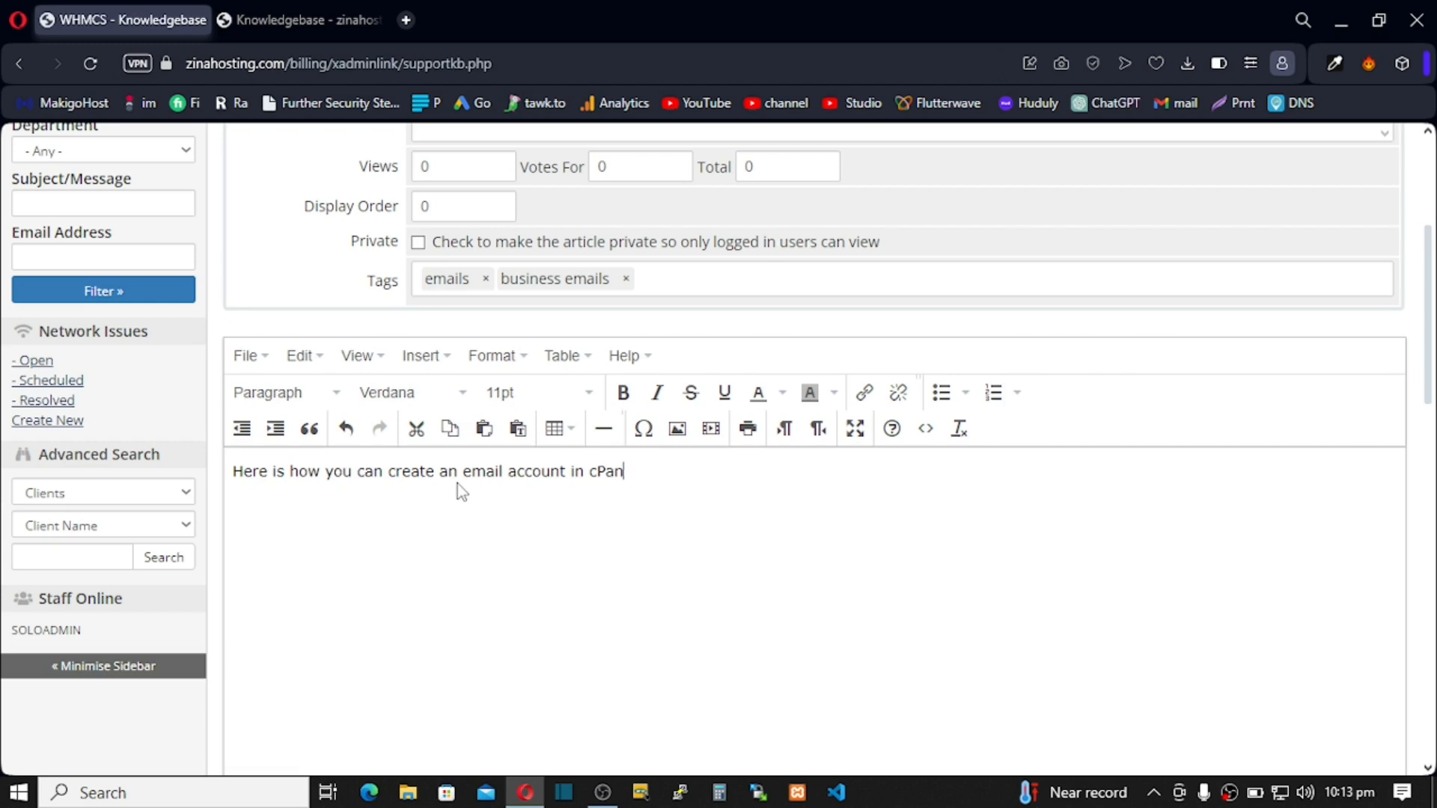
Add three placeholder step lines starting with ">>" below the intro sentence, with a blank line before the last one
key(Return)
key(Return)
text(>>  >)
key(Return)
text(>>)
scroll(576, 481, down, 2)
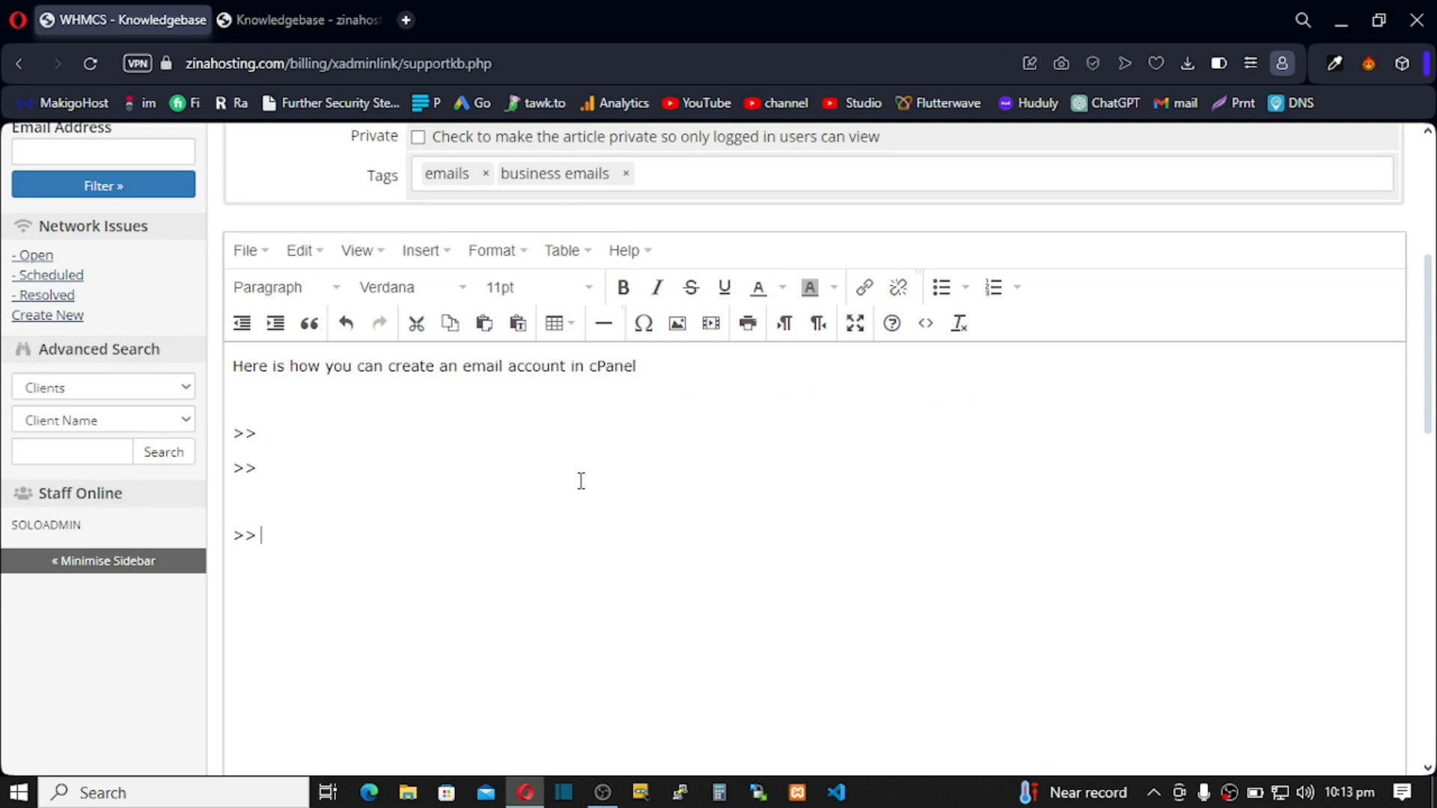
Complete the last ">>" line with "and that is how it is done. Thanks" and save the article
text(Th==)
key(BackSpace)
key(BackSpace)
key(BackSpace)
text(and t)
text(hat ia)
text(=)
key(BackSpace)
key(BackSpace)
text(s how it )
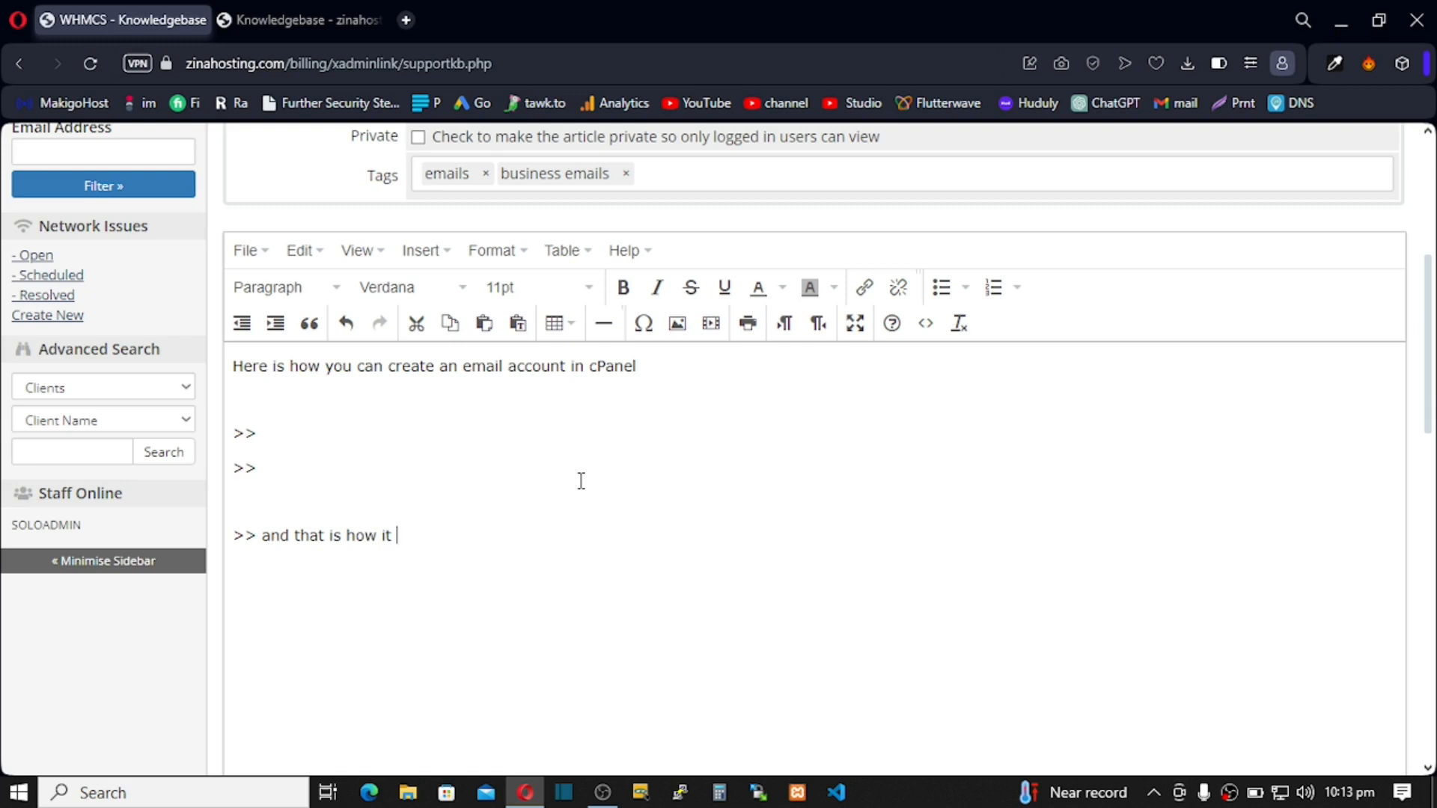
text(is domne Thanks)
scroll(519, 483, down, 8)
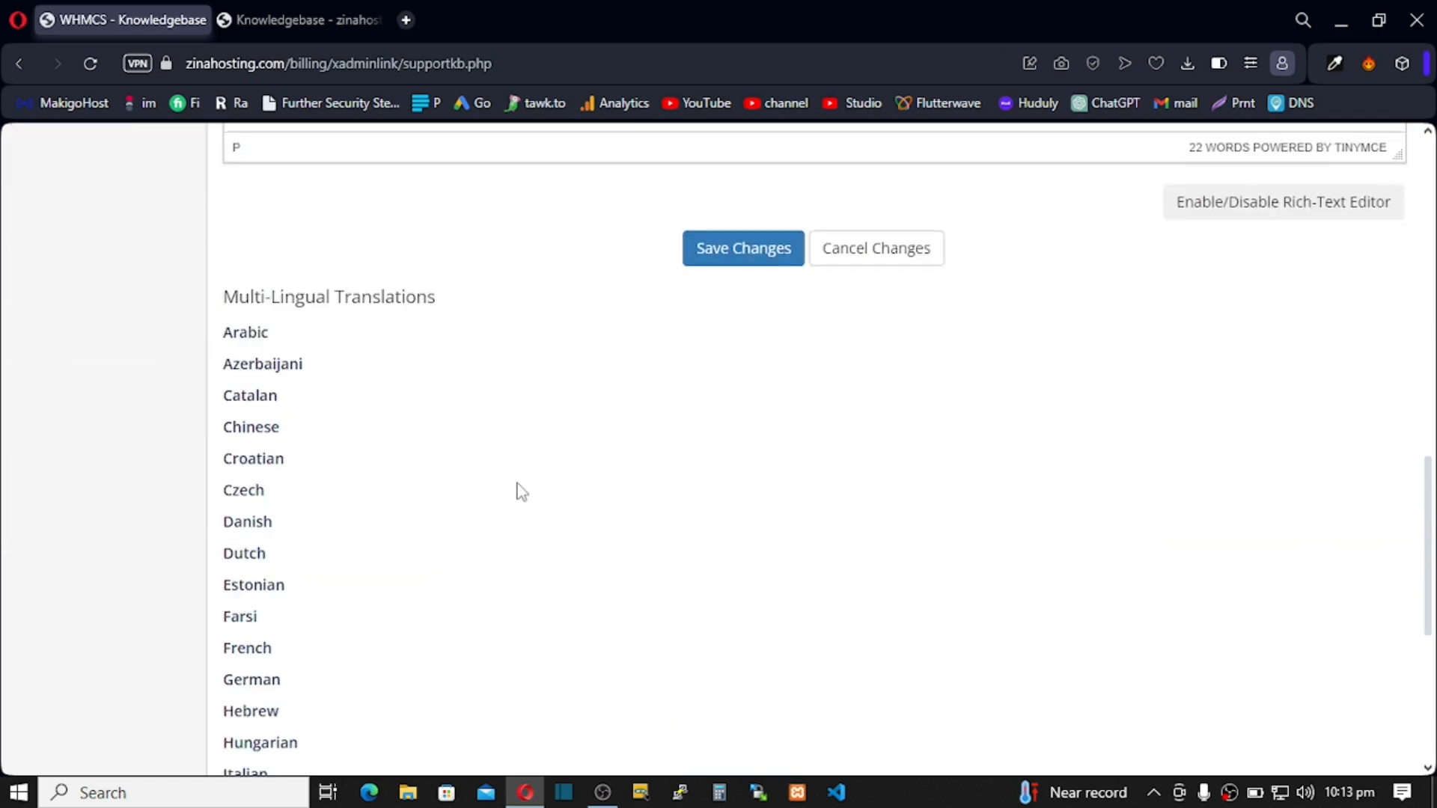
scroll(518, 486, up, 1)
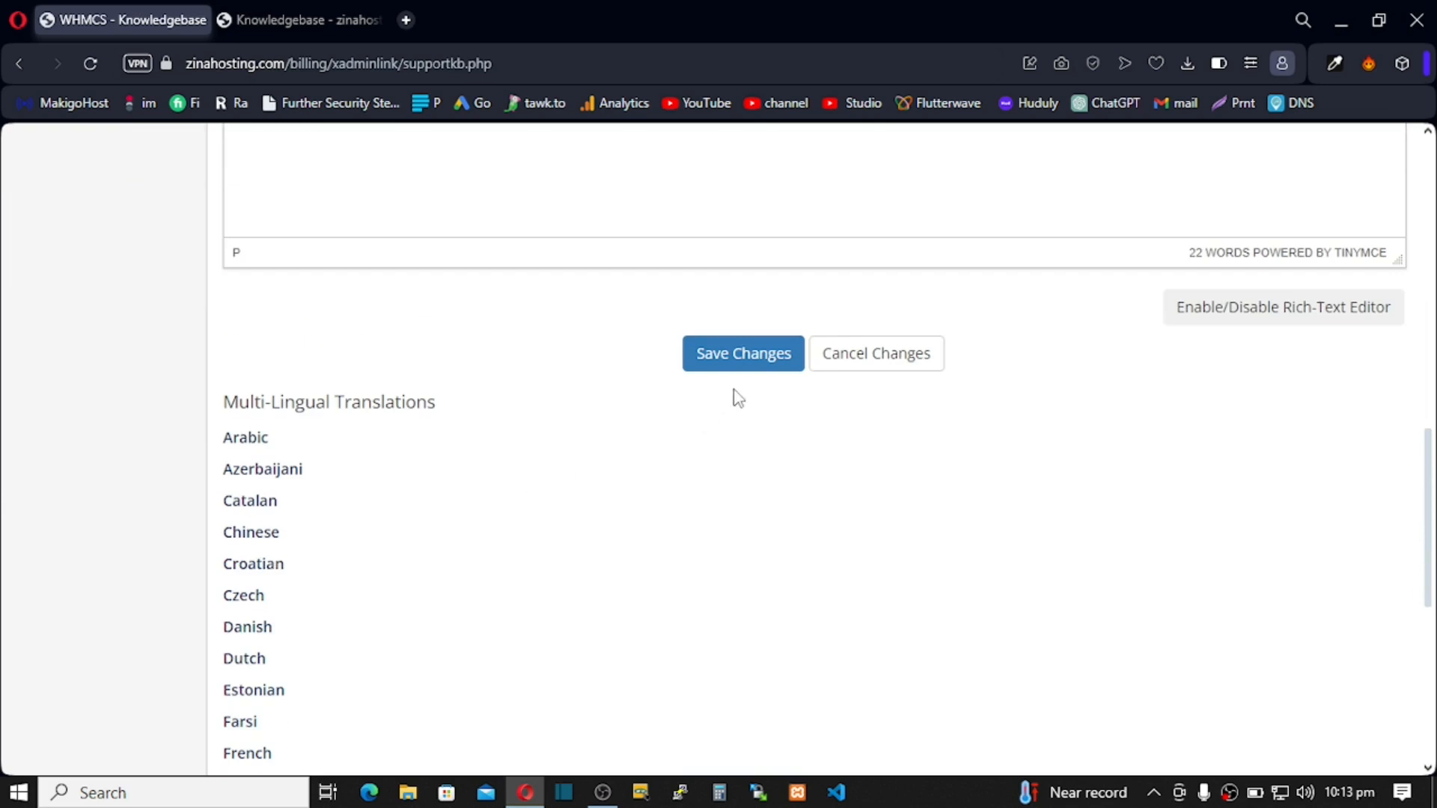
click(734, 365)
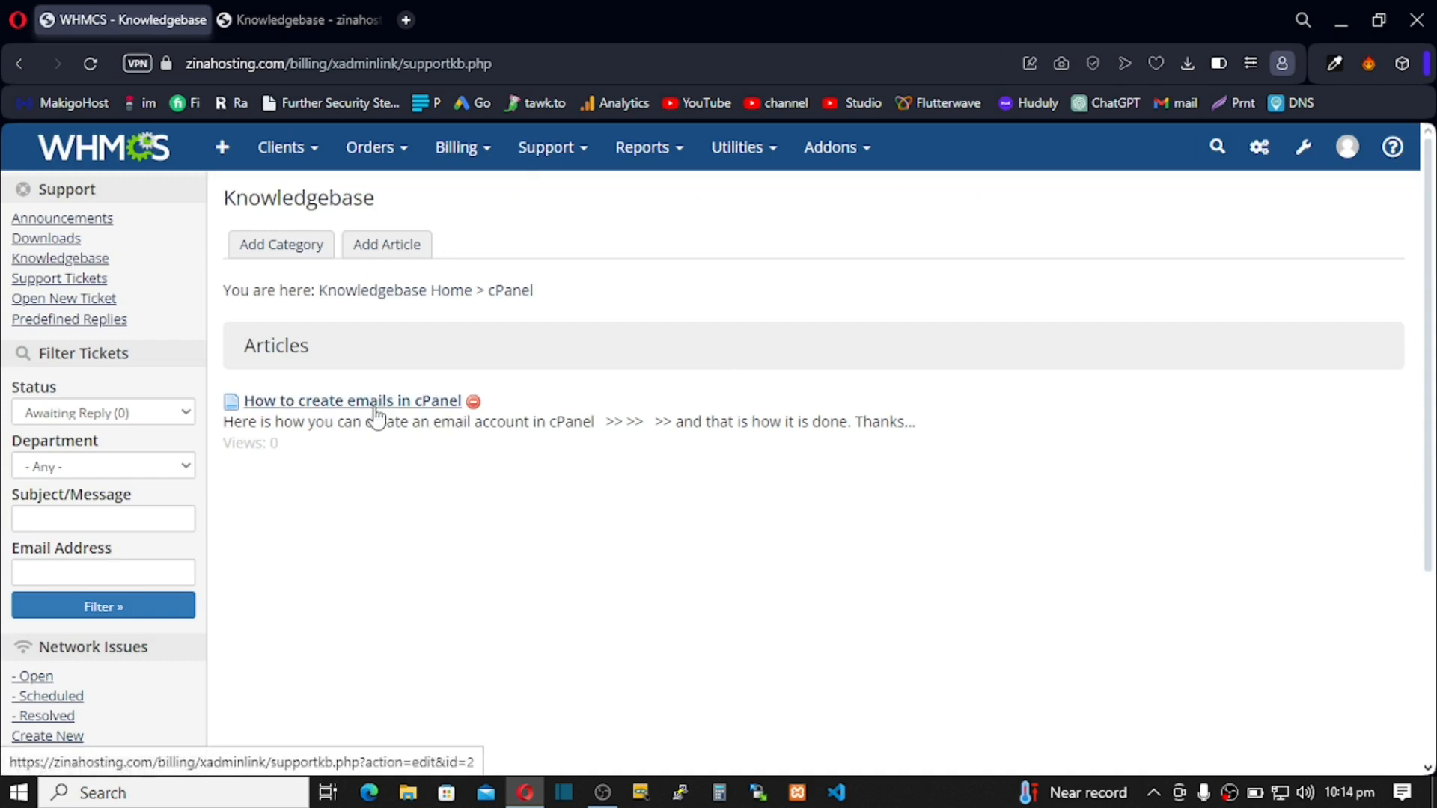
Switch to the client-side Knowledgebase page, reload it, and examine the published article "How to create emails in cPanel"
click(304, 18)
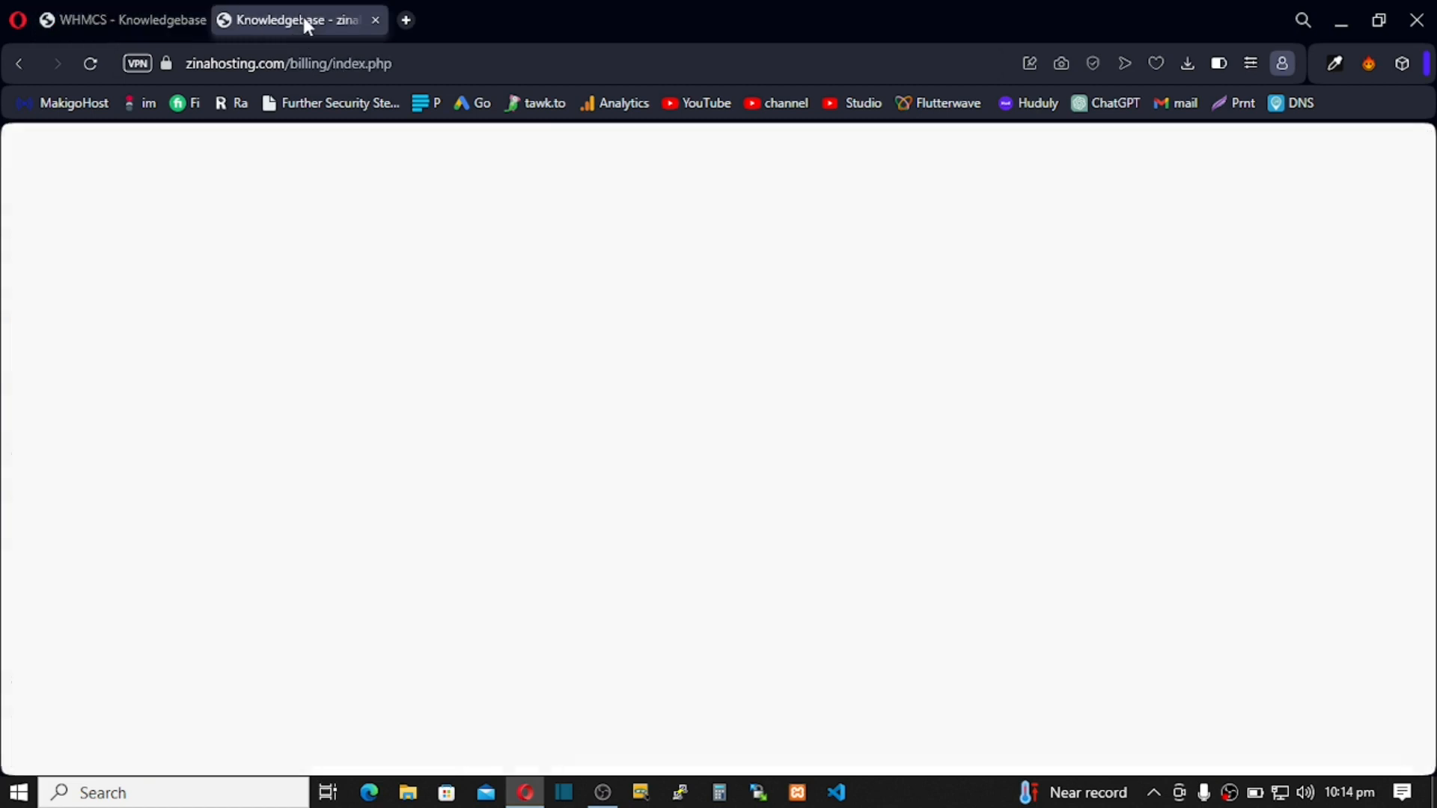
click(96, 58)
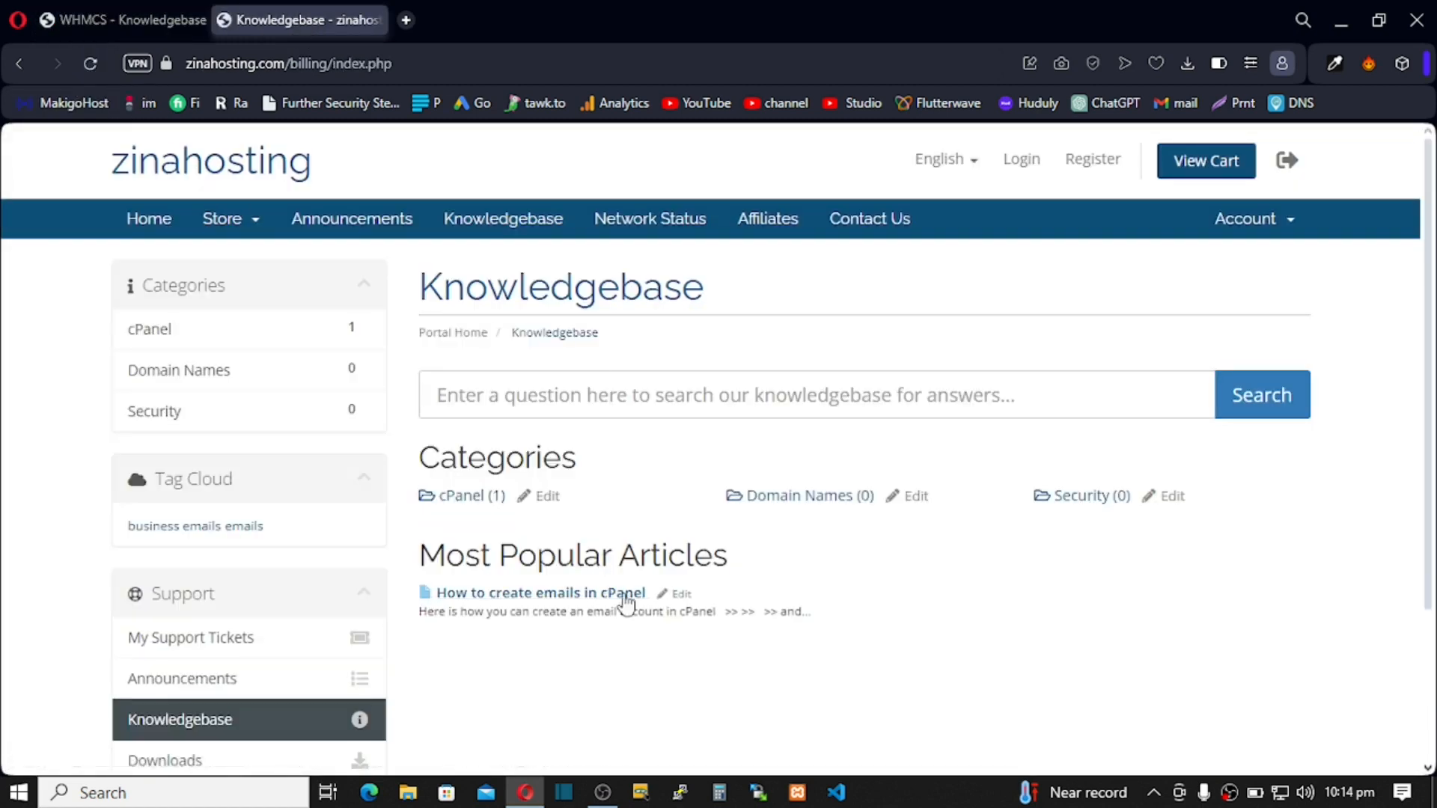
click(558, 597)
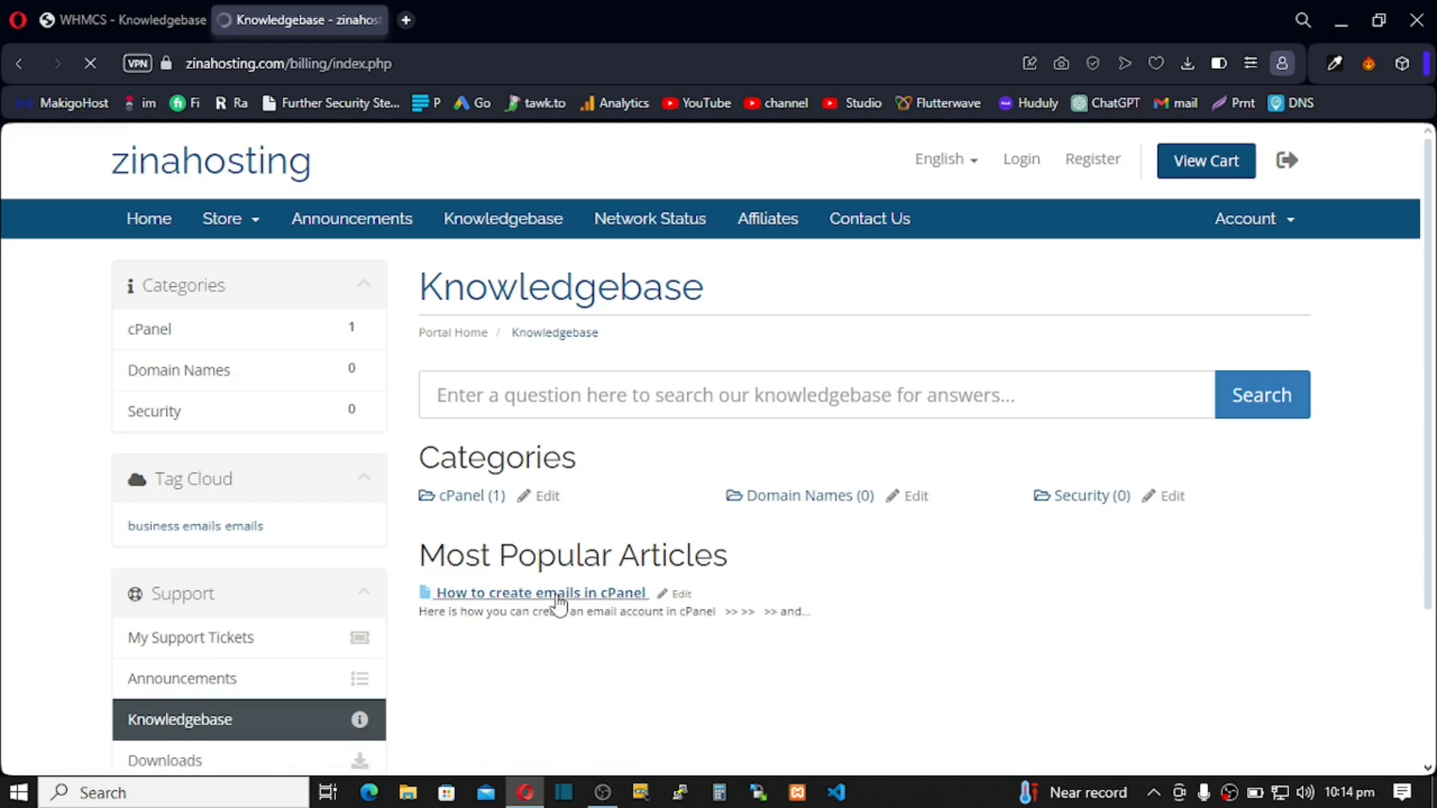
scroll(617, 543, down, 3)
scroll(620, 523, up, 3)
scroll(748, 490, down, 2)
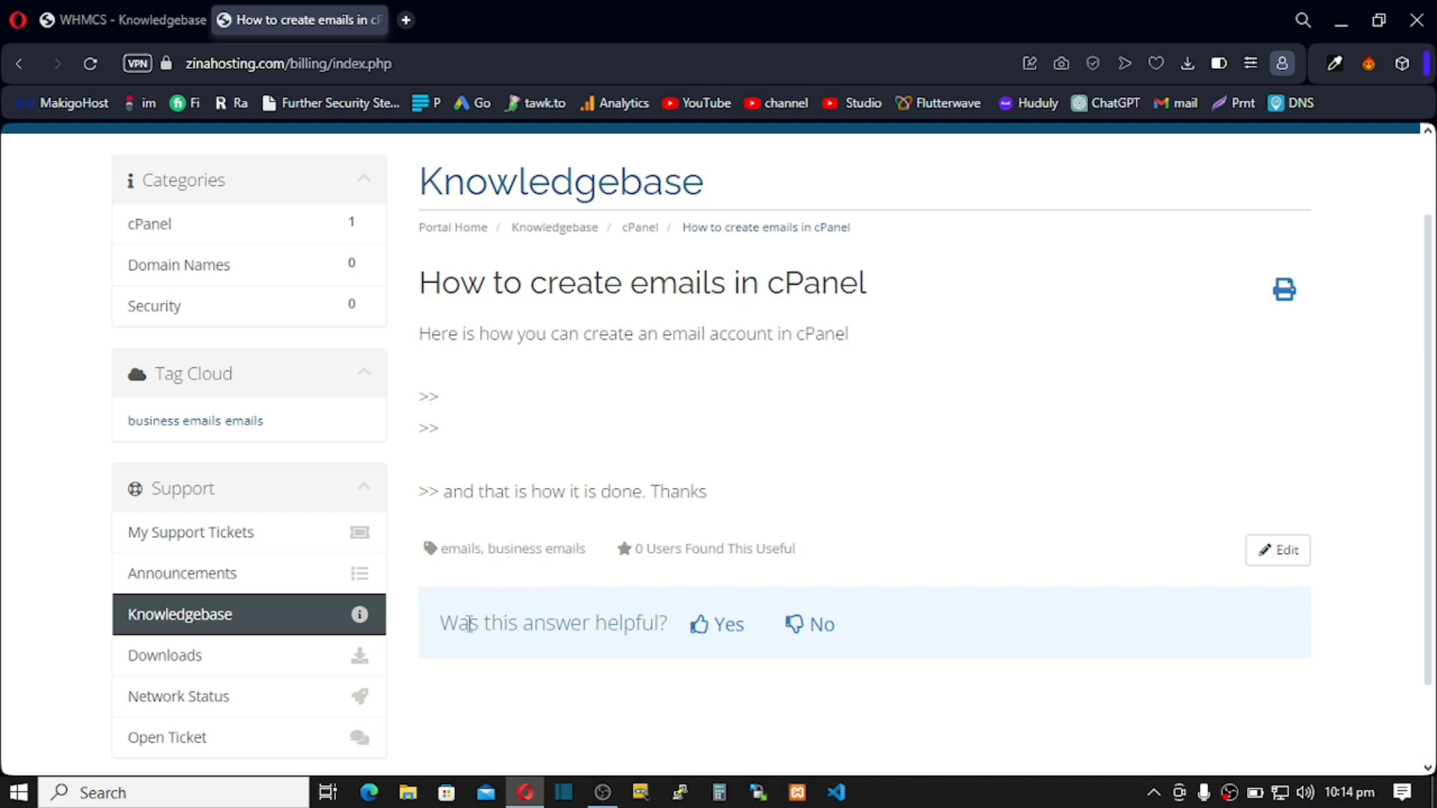
scroll(702, 516, up, 2)
scroll(643, 439, down, 2)
scroll(643, 438, up, 2)
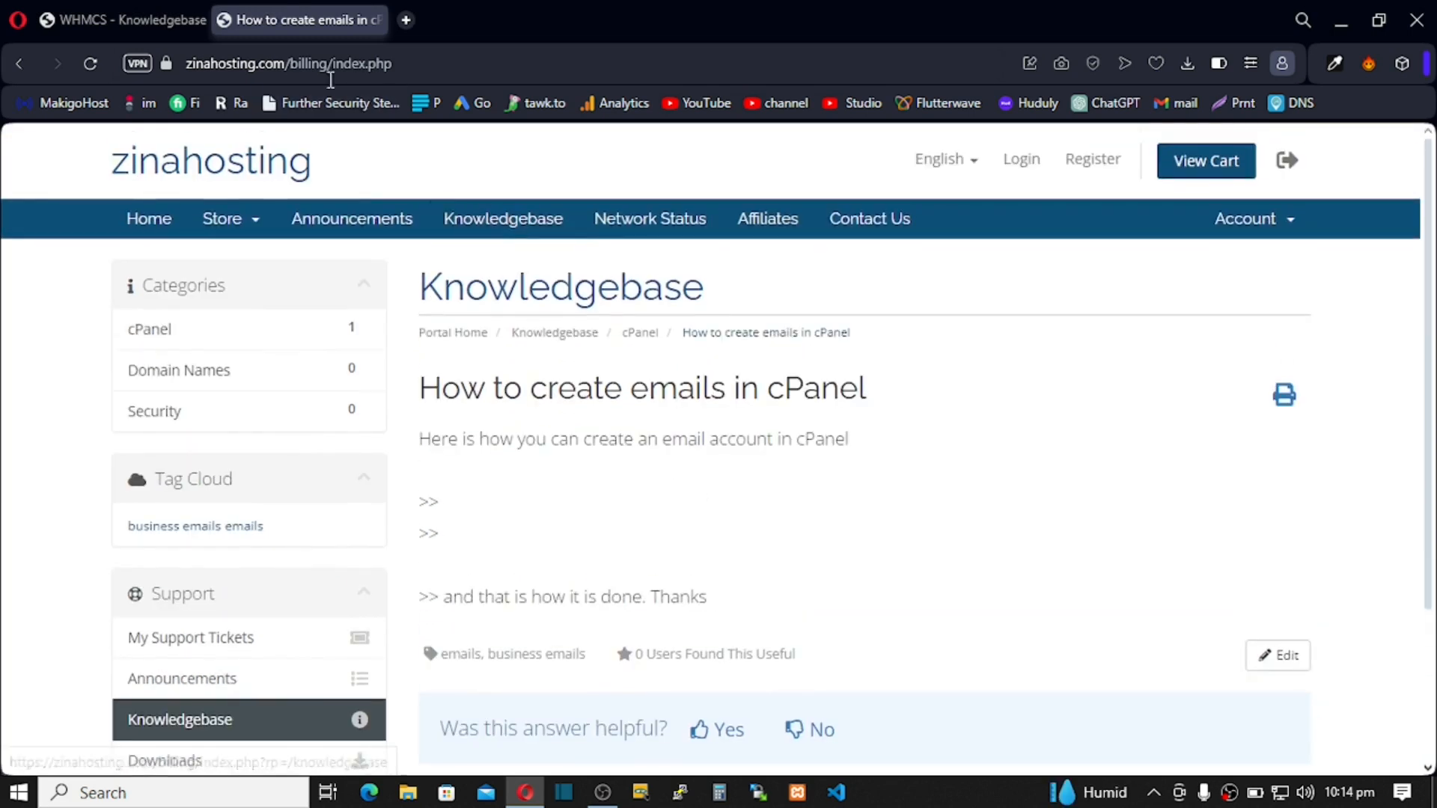
Return to the WHMCS admin knowledgebase and add an article named "How to register a new domain name" to the Domain Names category
click(138, 21)
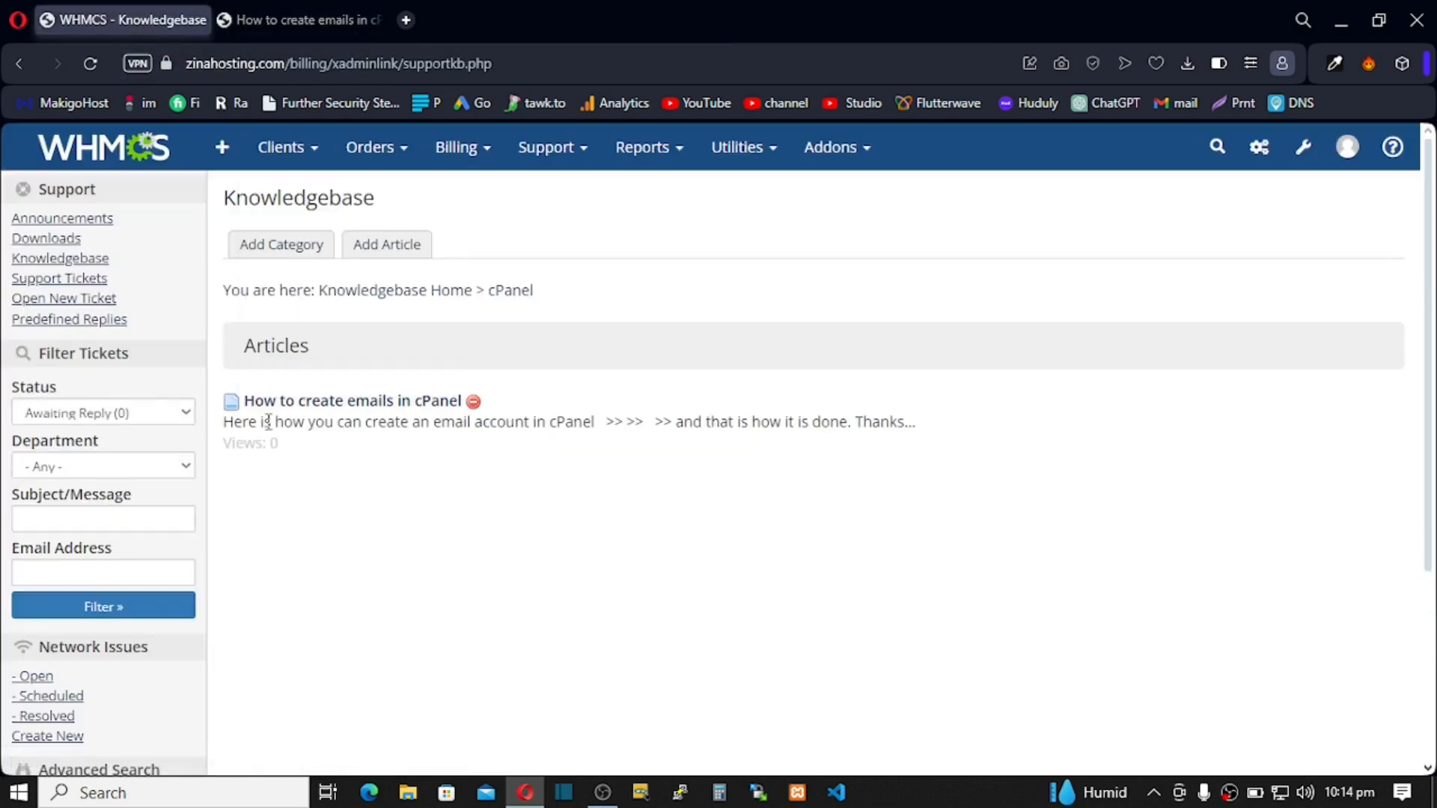
click(402, 296)
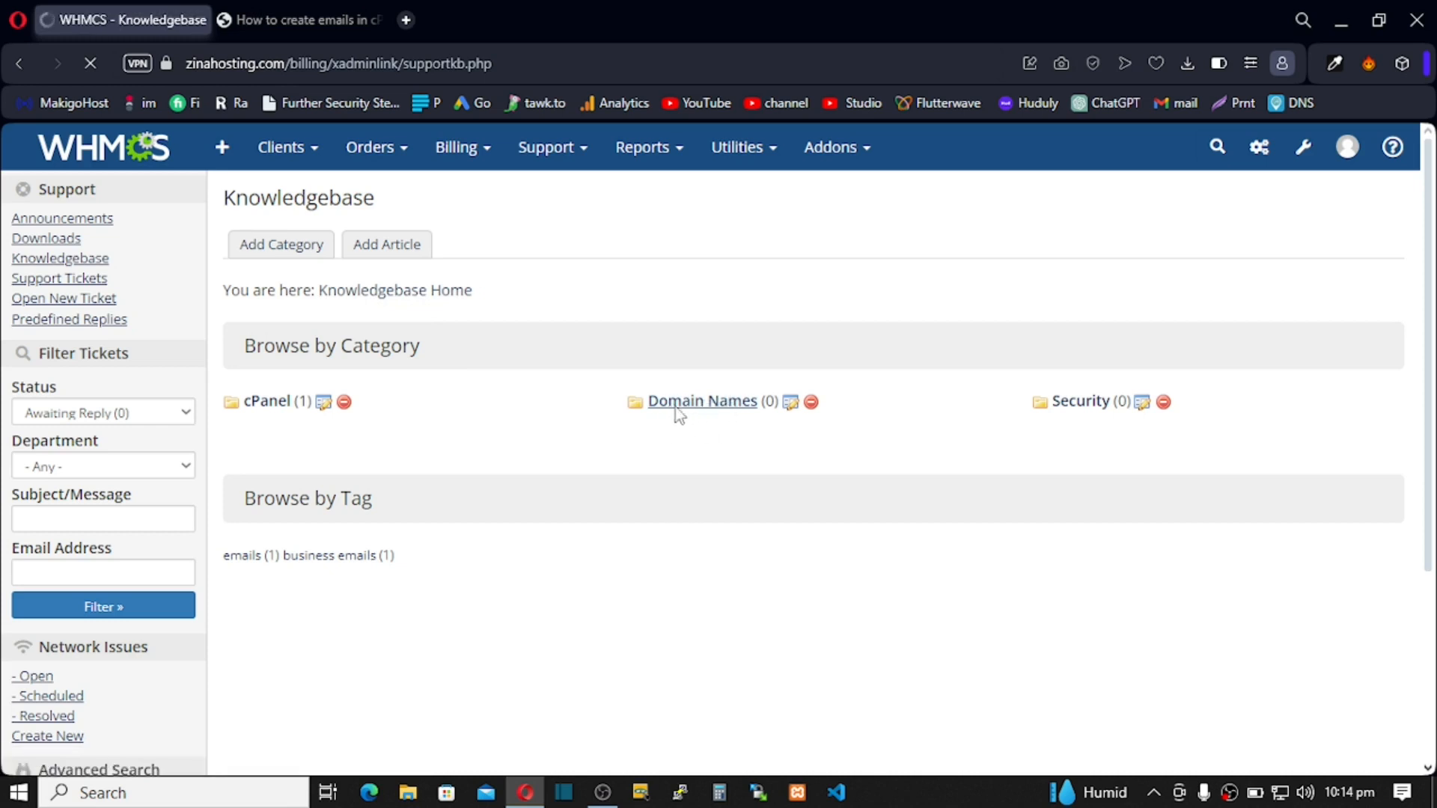
click(380, 258)
click(493, 299)
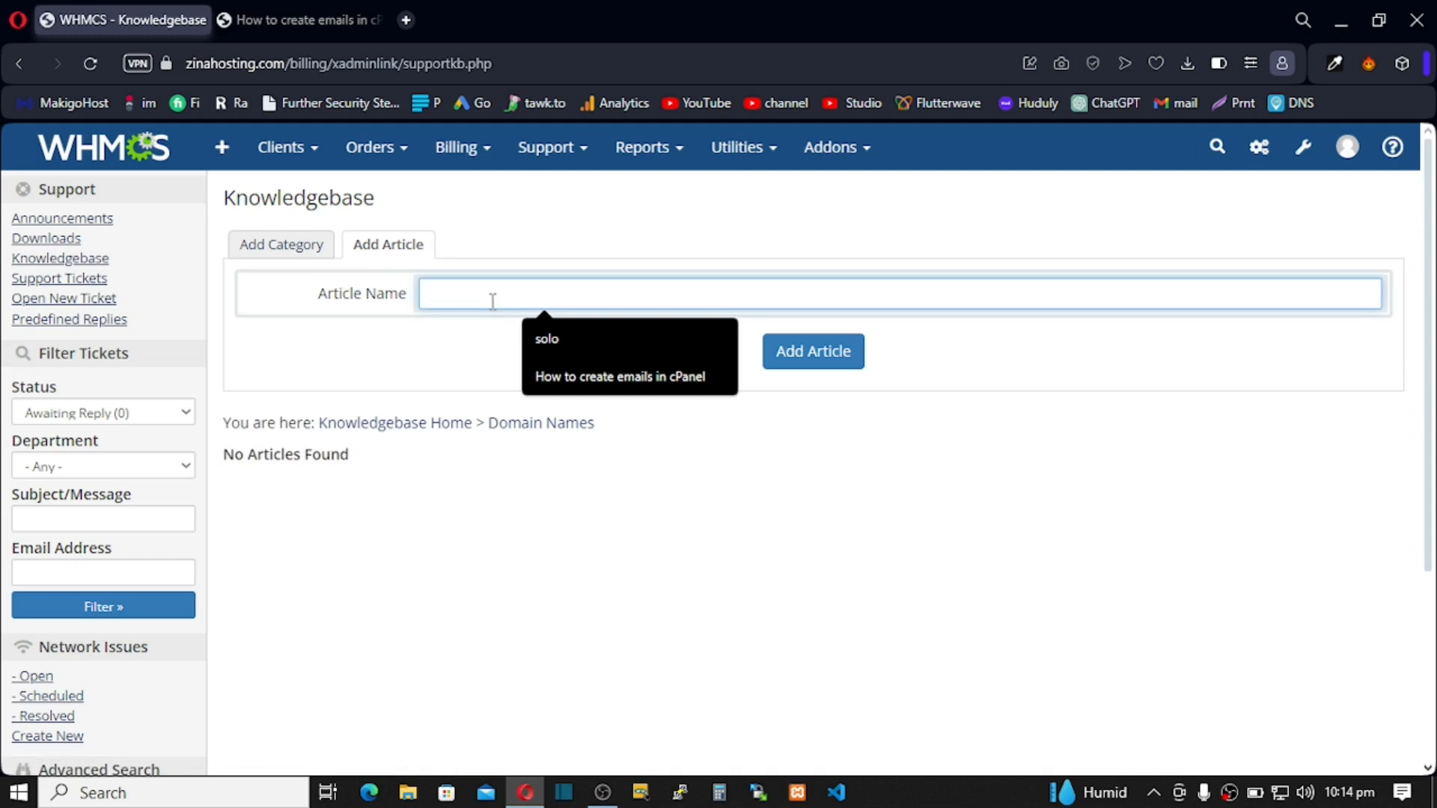
text(Hoe=)
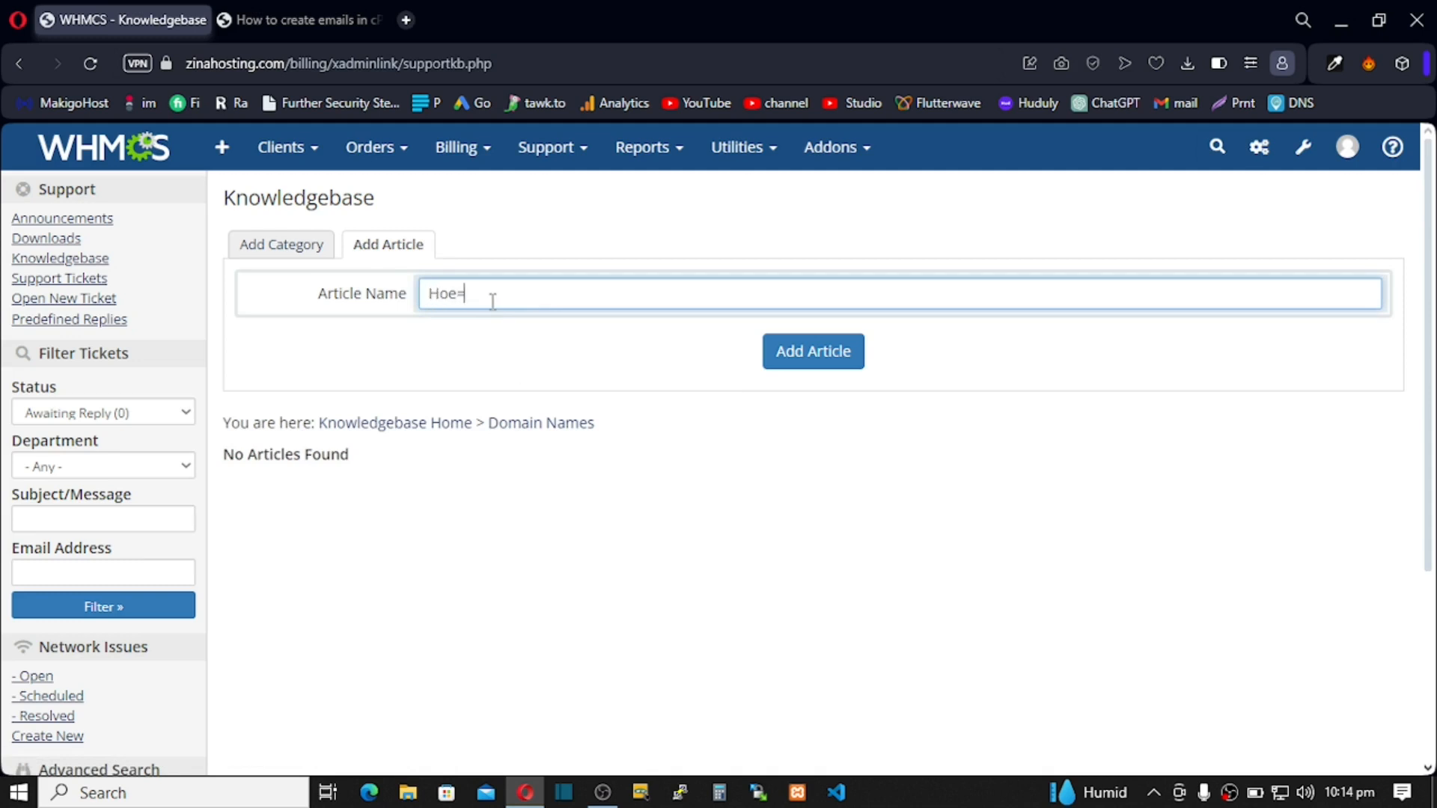
key(BackSpace)
text(w to register a new domain )
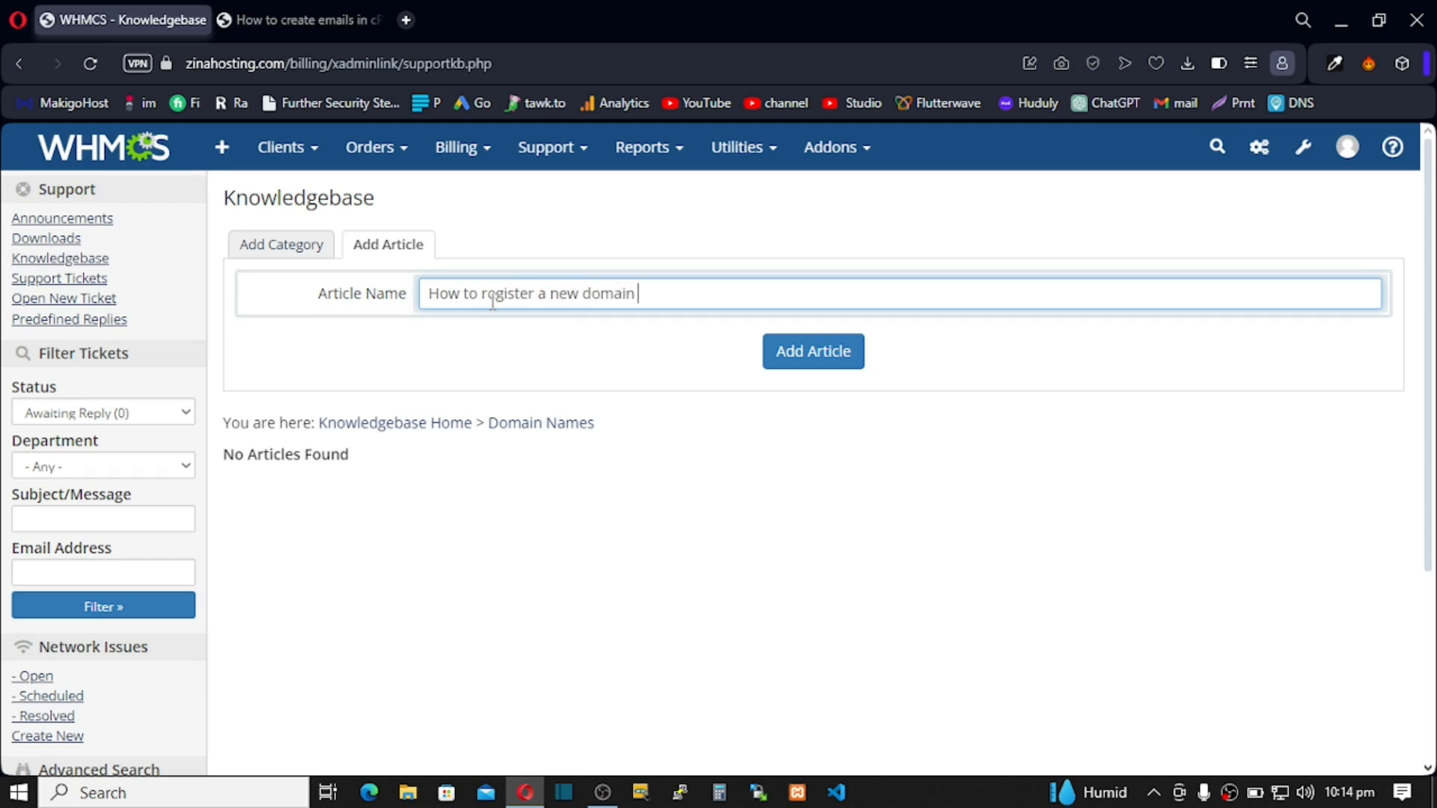
text(name)
click(810, 365)
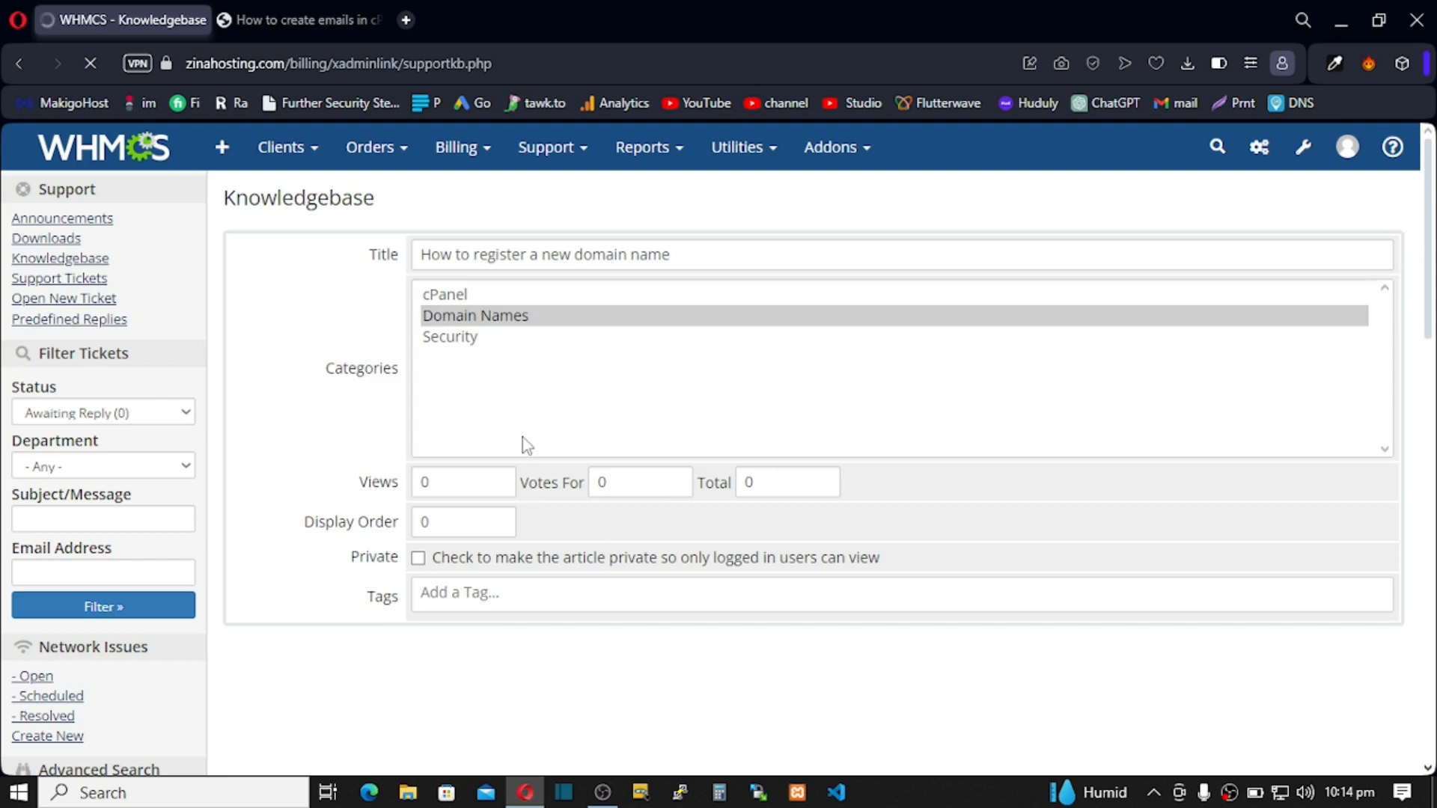
Add the tags "domains", "ssl" and "domain registration" to the domain registration article
scroll(509, 464, down, 2)
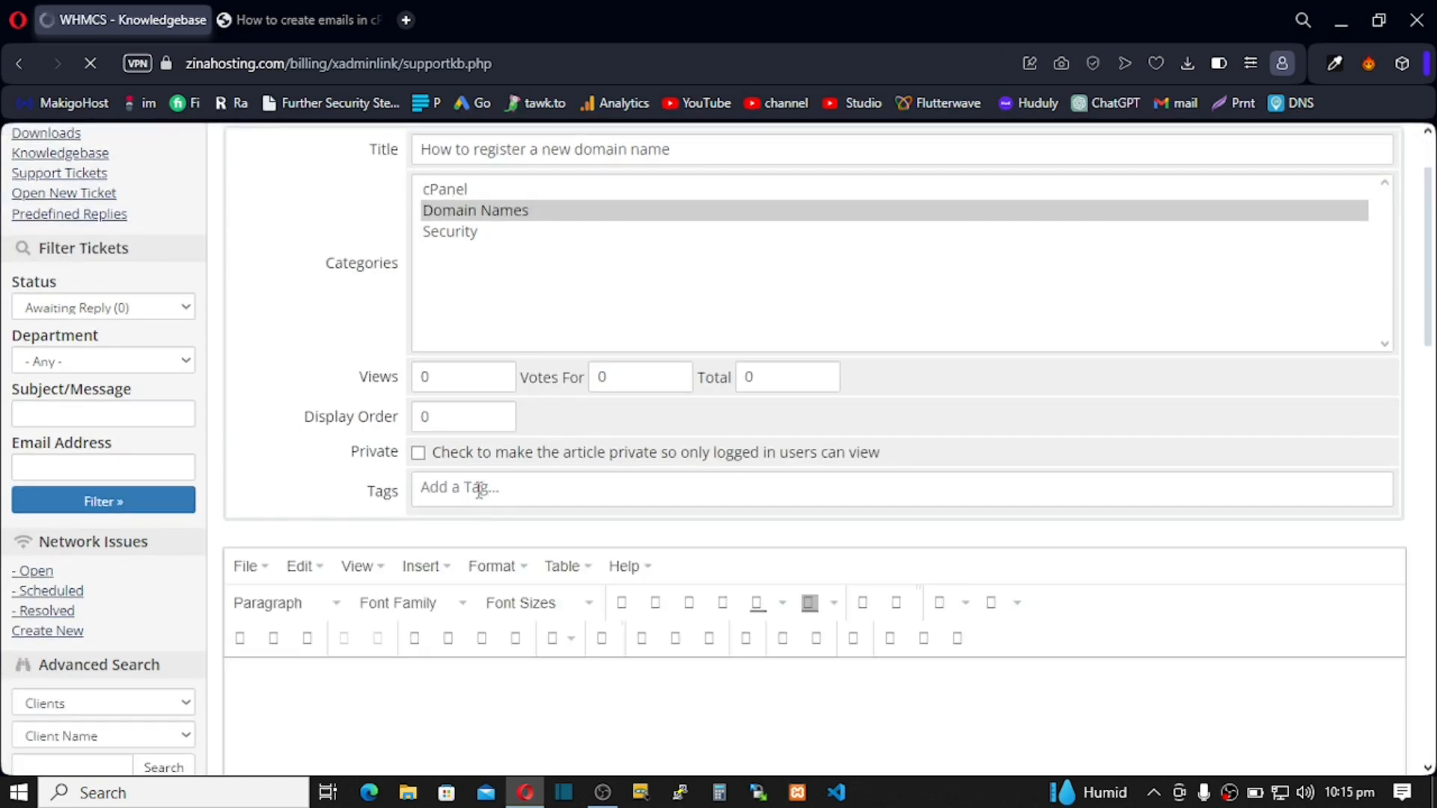
click(455, 490)
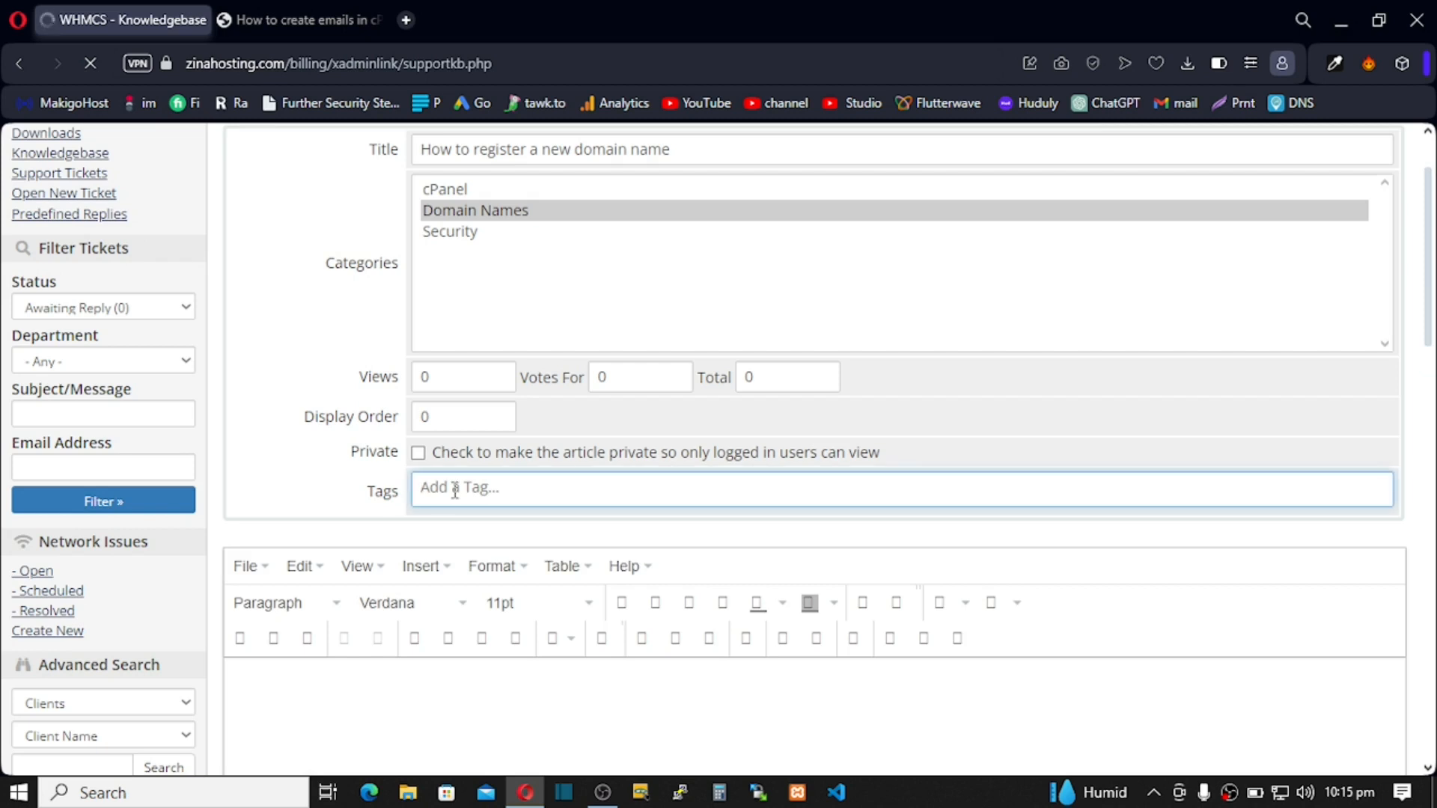
text(omain)
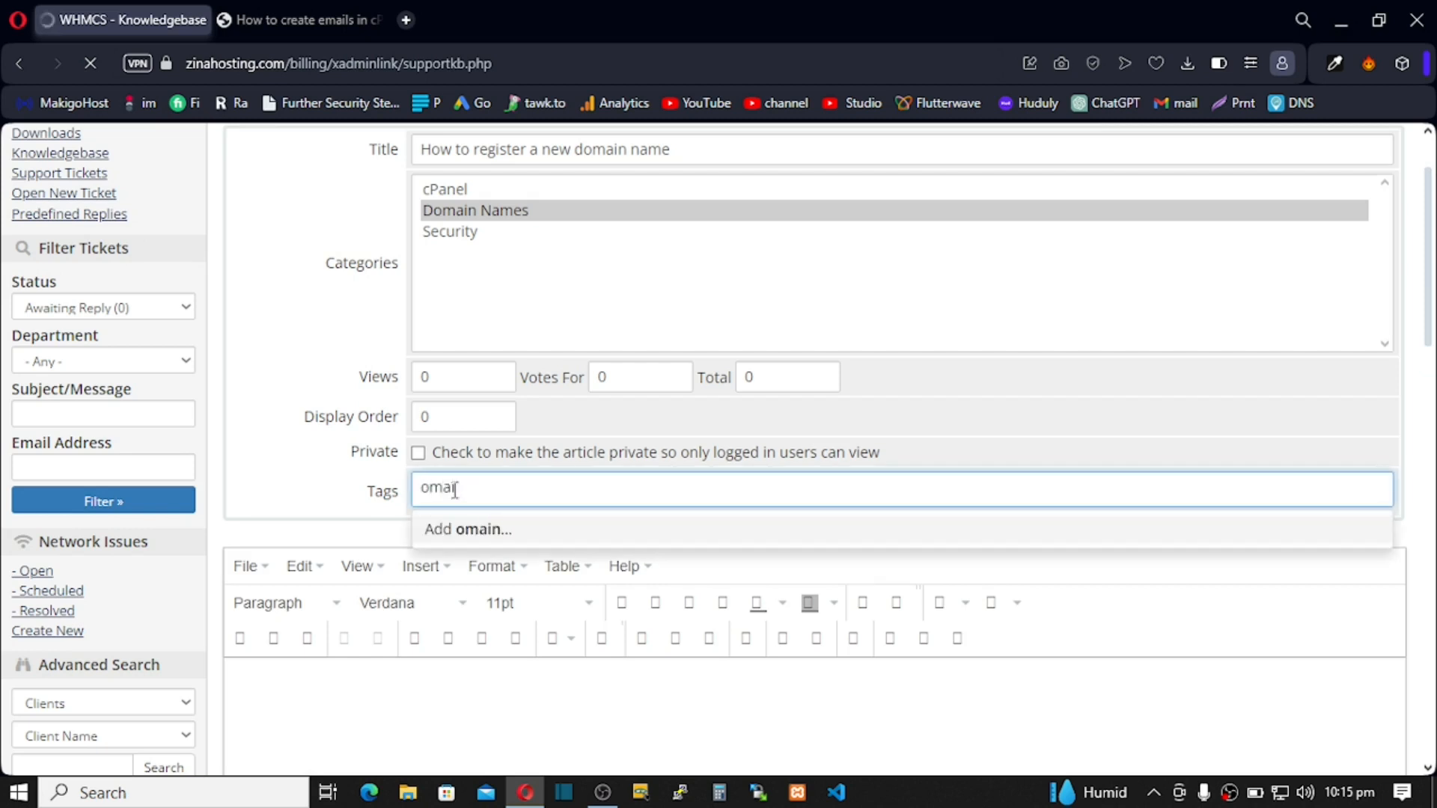
key(BackSpace)
key(BackSpace)
key(BackSpace)
key(BackSpace)
key(BackSpace)
text(domains)
key(Return)
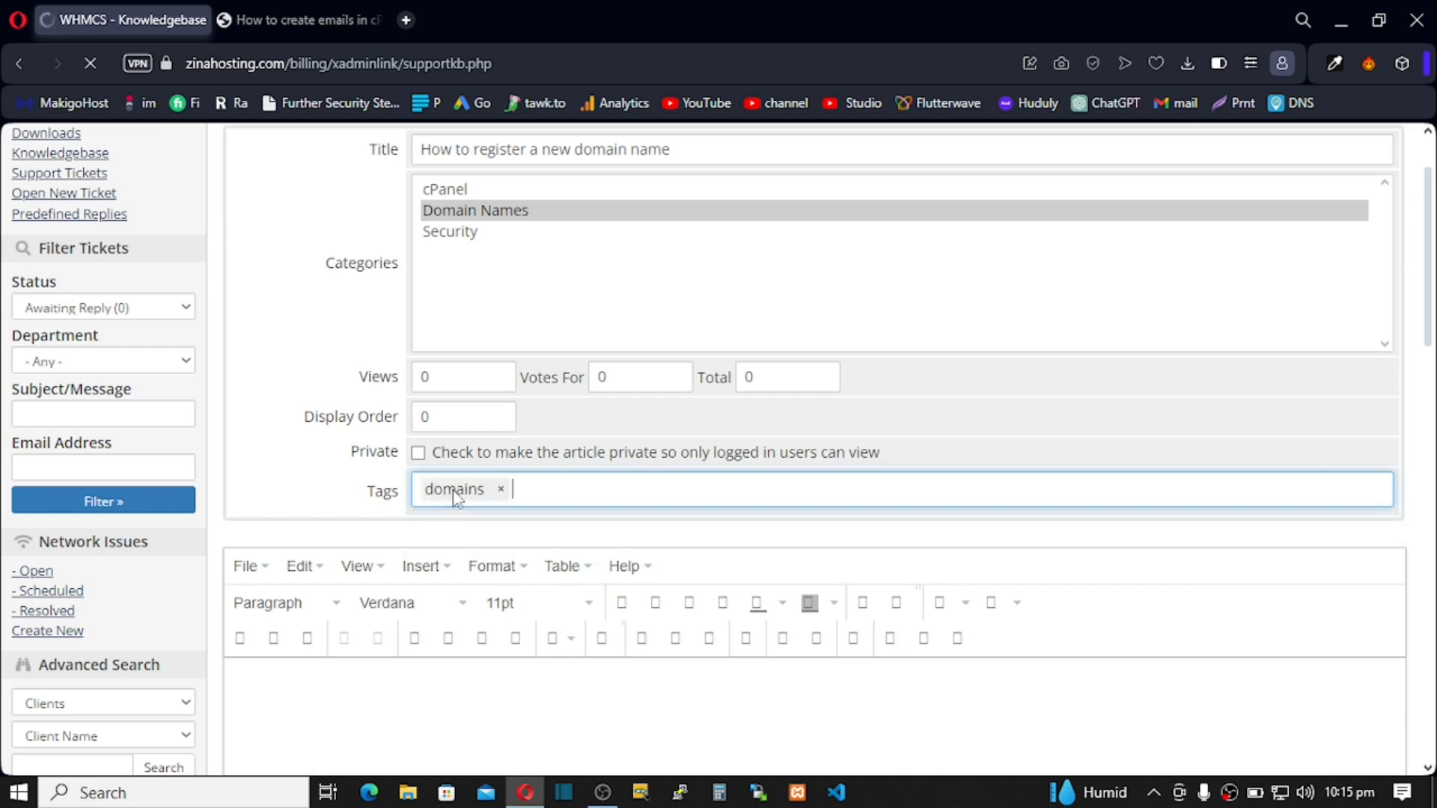
text(ssl)
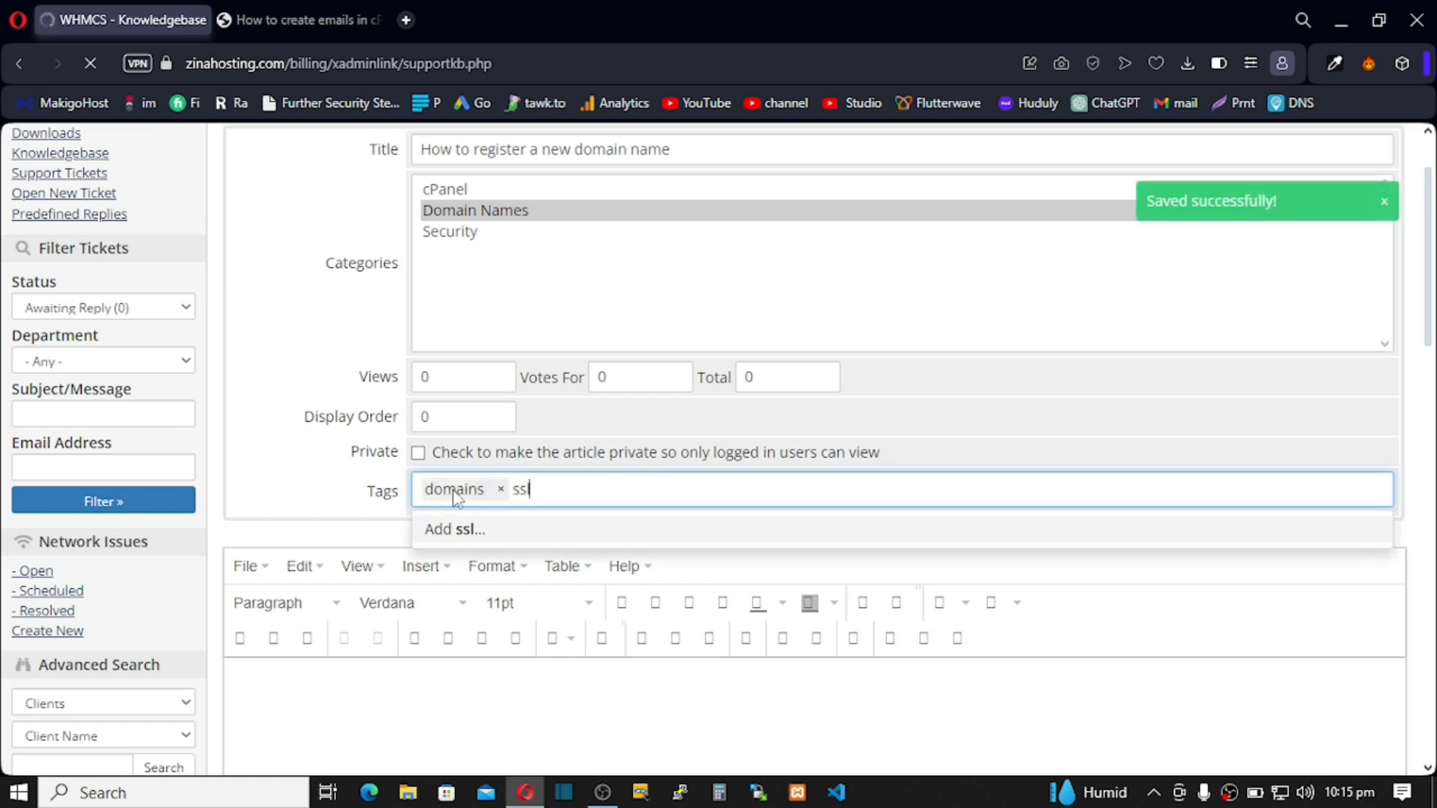
key(Return)
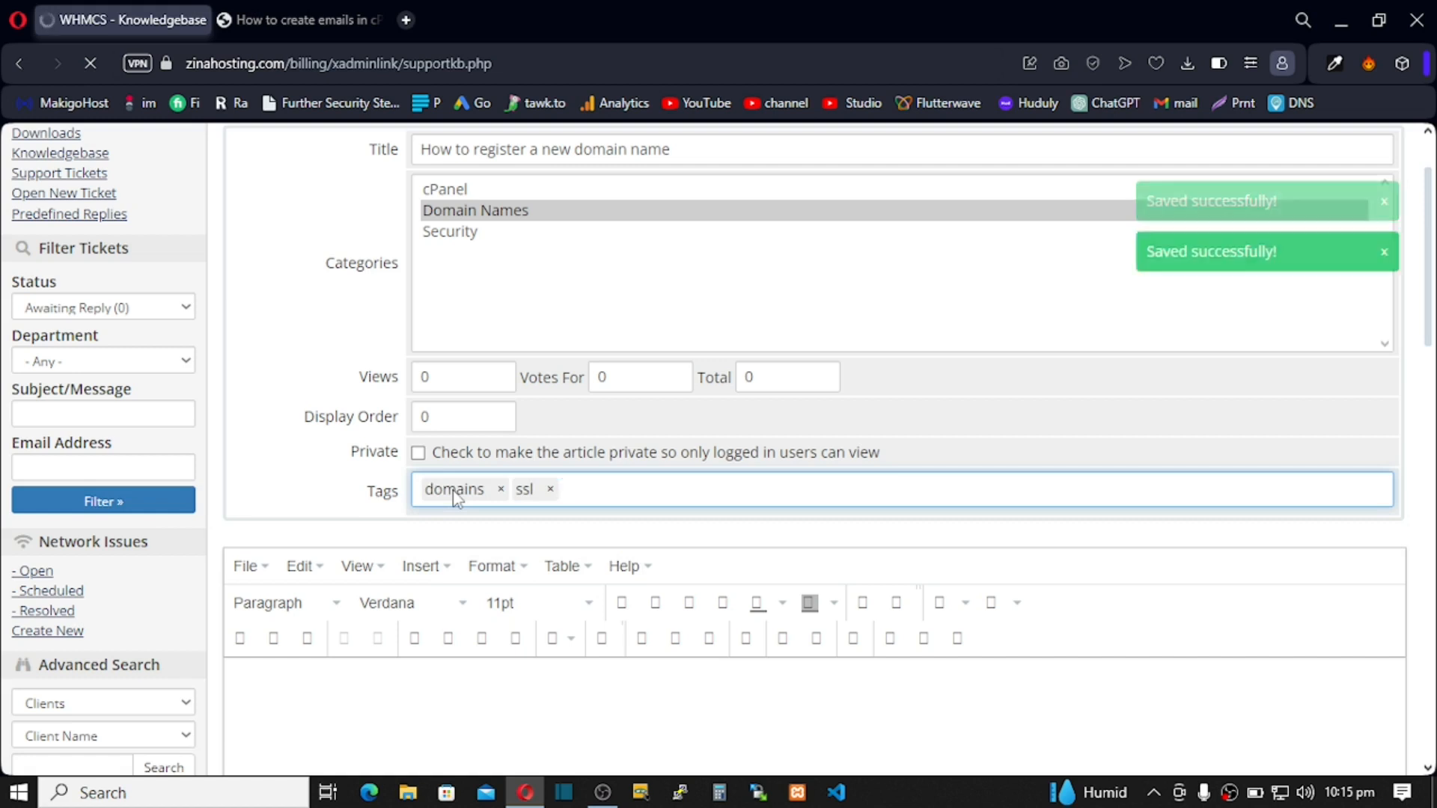
text(domain)
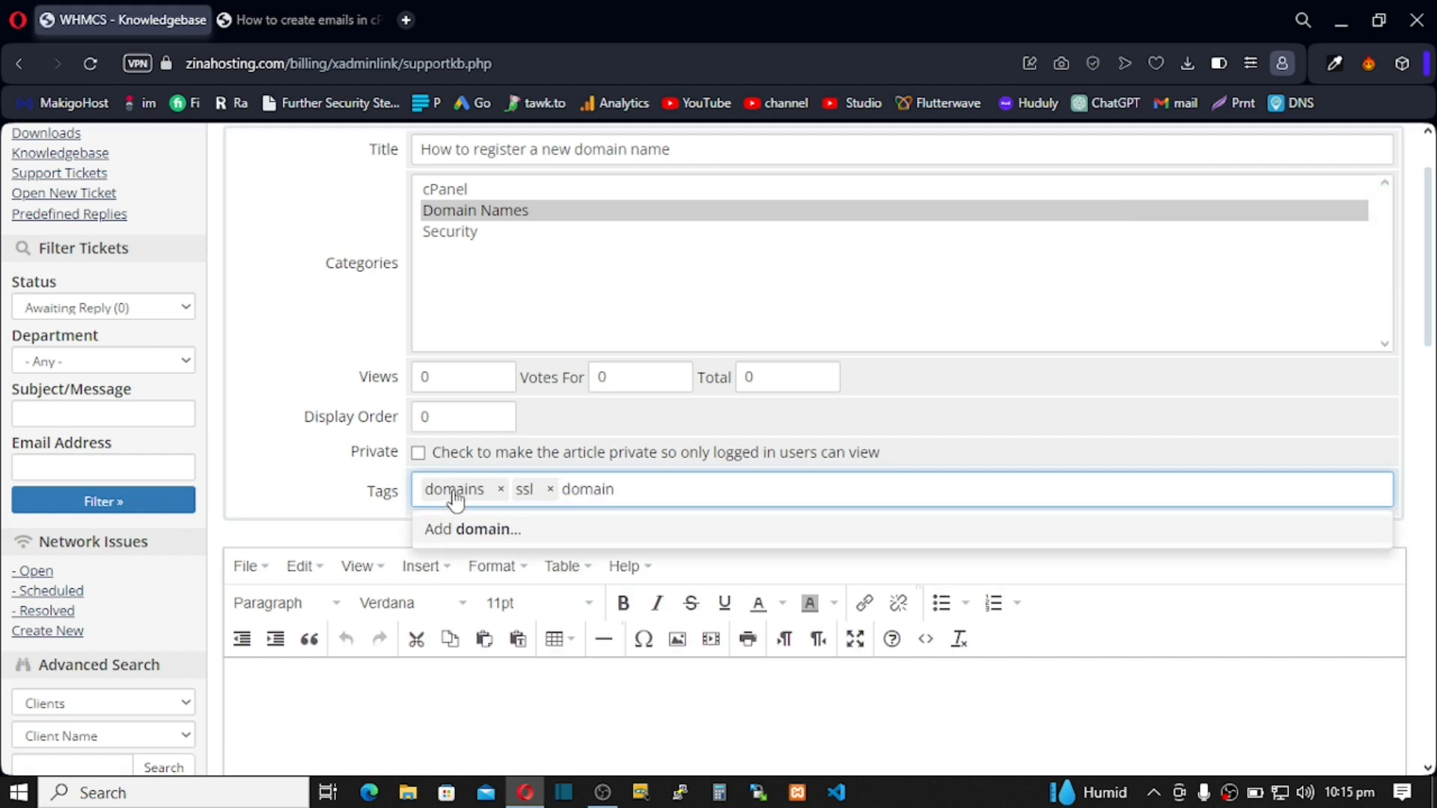
text( registration)
key(Return)
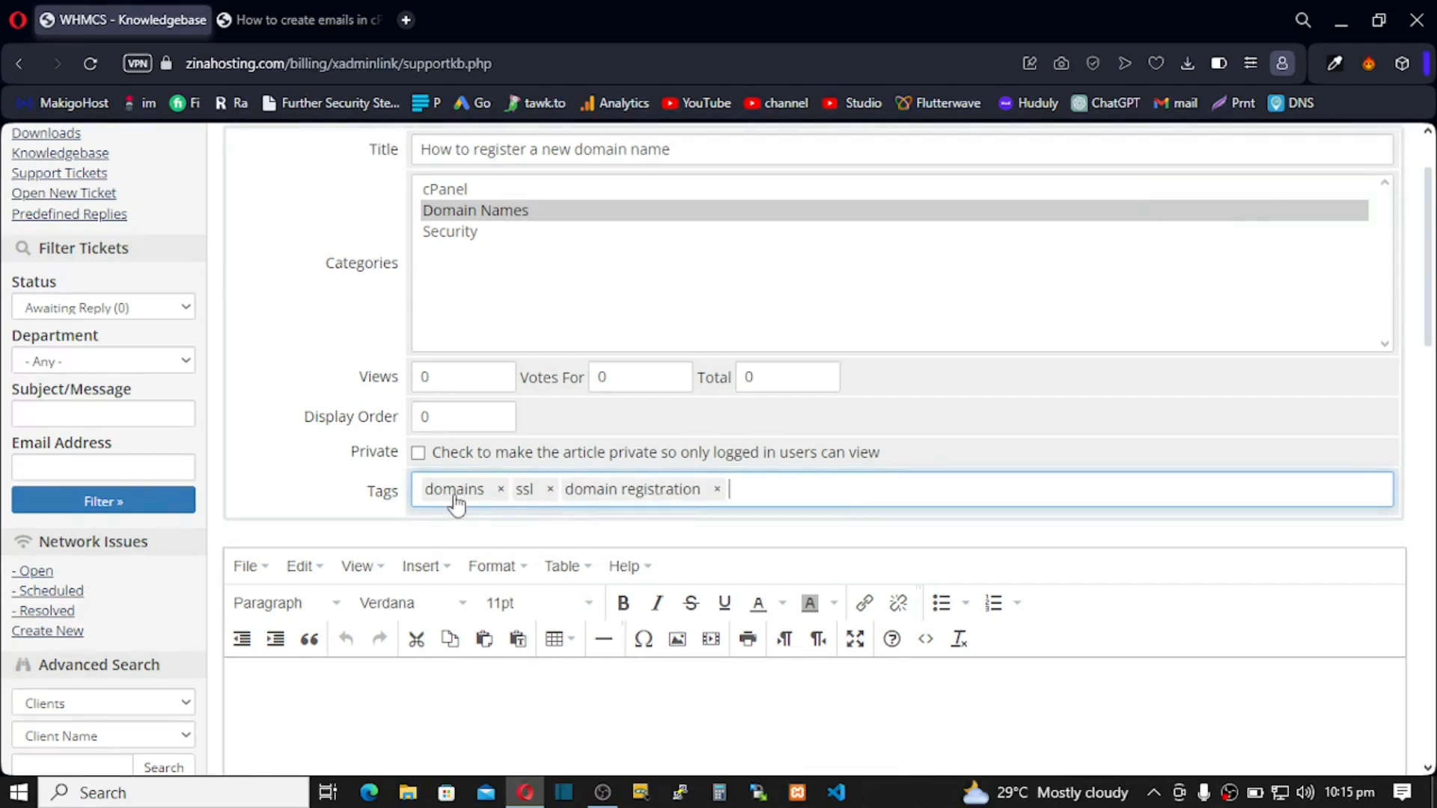
Write "Here is how to register a new domain name in zinahosting" as the first line of the article body, followed by a new line
scroll(491, 509, down, 3)
click(374, 515)
text(How)
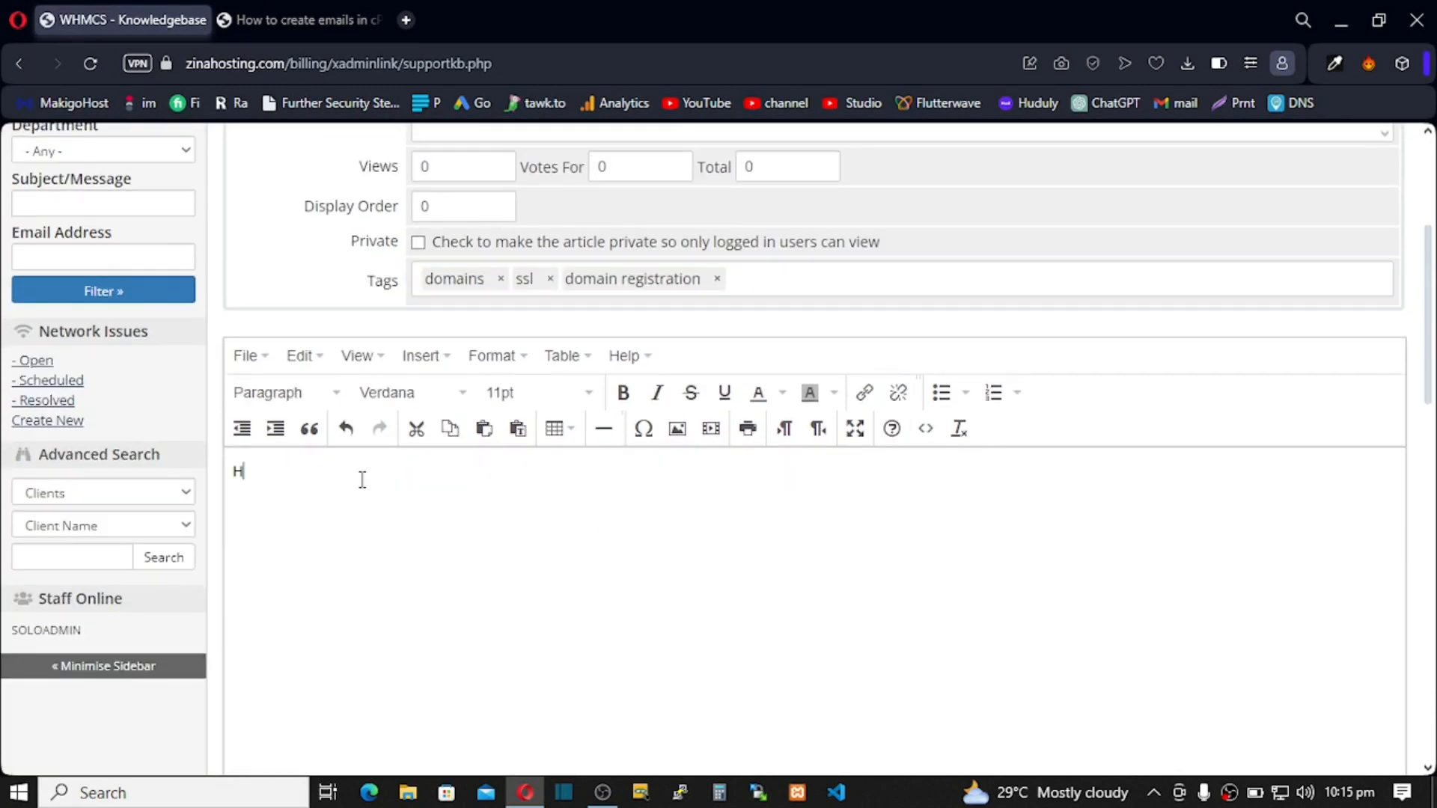
key(BackSpace)
key(BackSpace)
text(ere is )
text(how you)
key(BackSpace)
key(BackSpace)
key(BackSpace)
text(register a new )
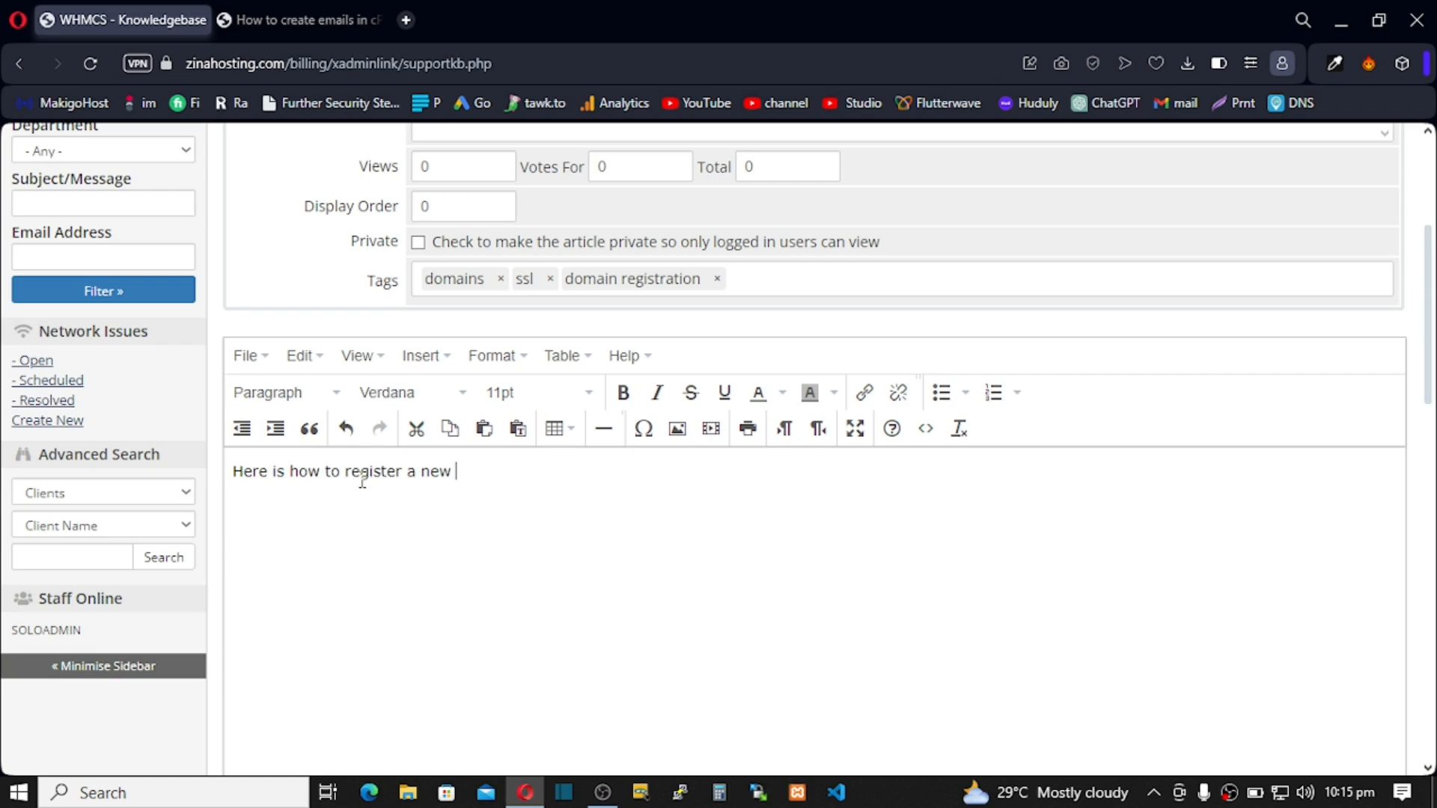
text(domain name in zinahosting)
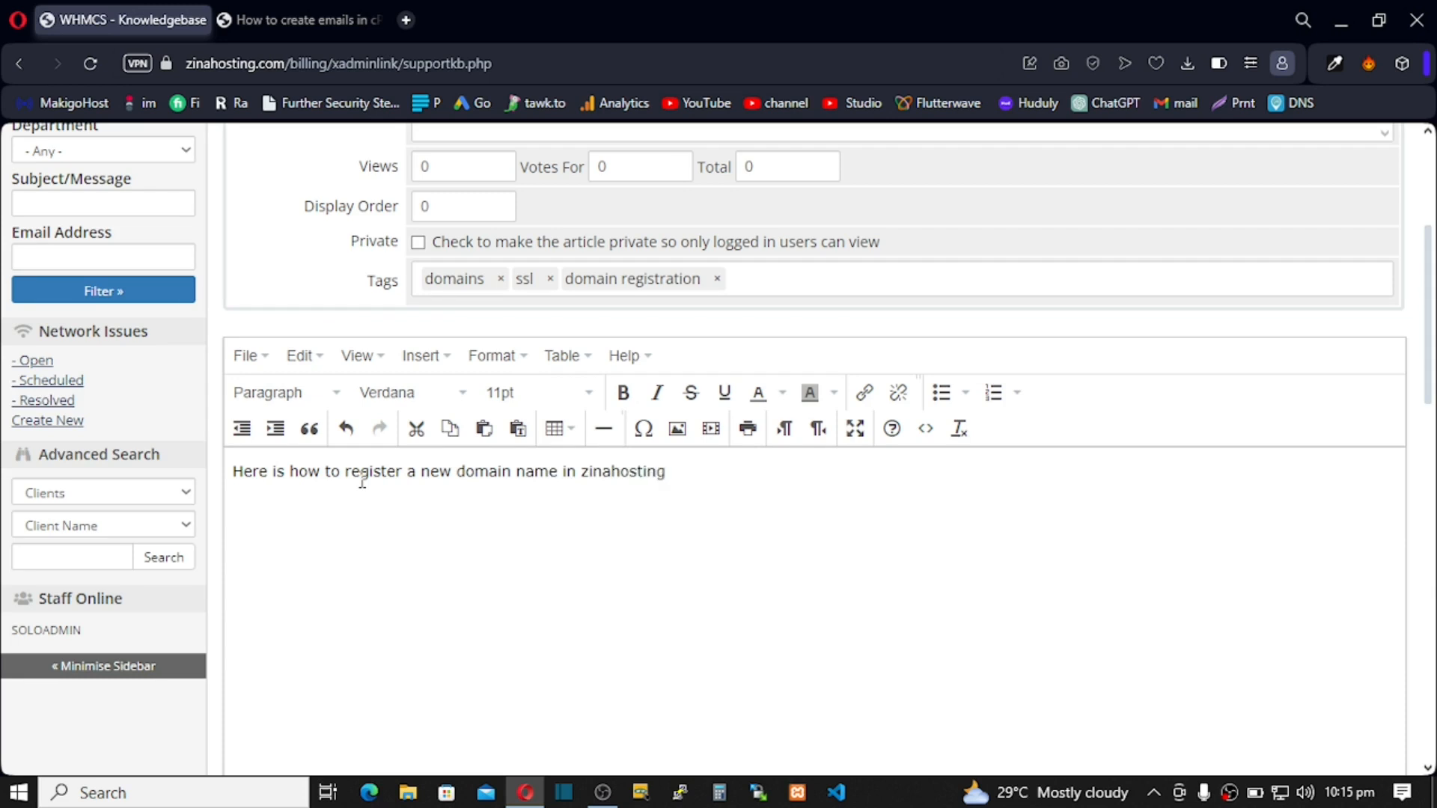
key(Return)
Format the words "to register" in the article body as bold and italic
drag(320, 471, 411, 473)
click(623, 392)
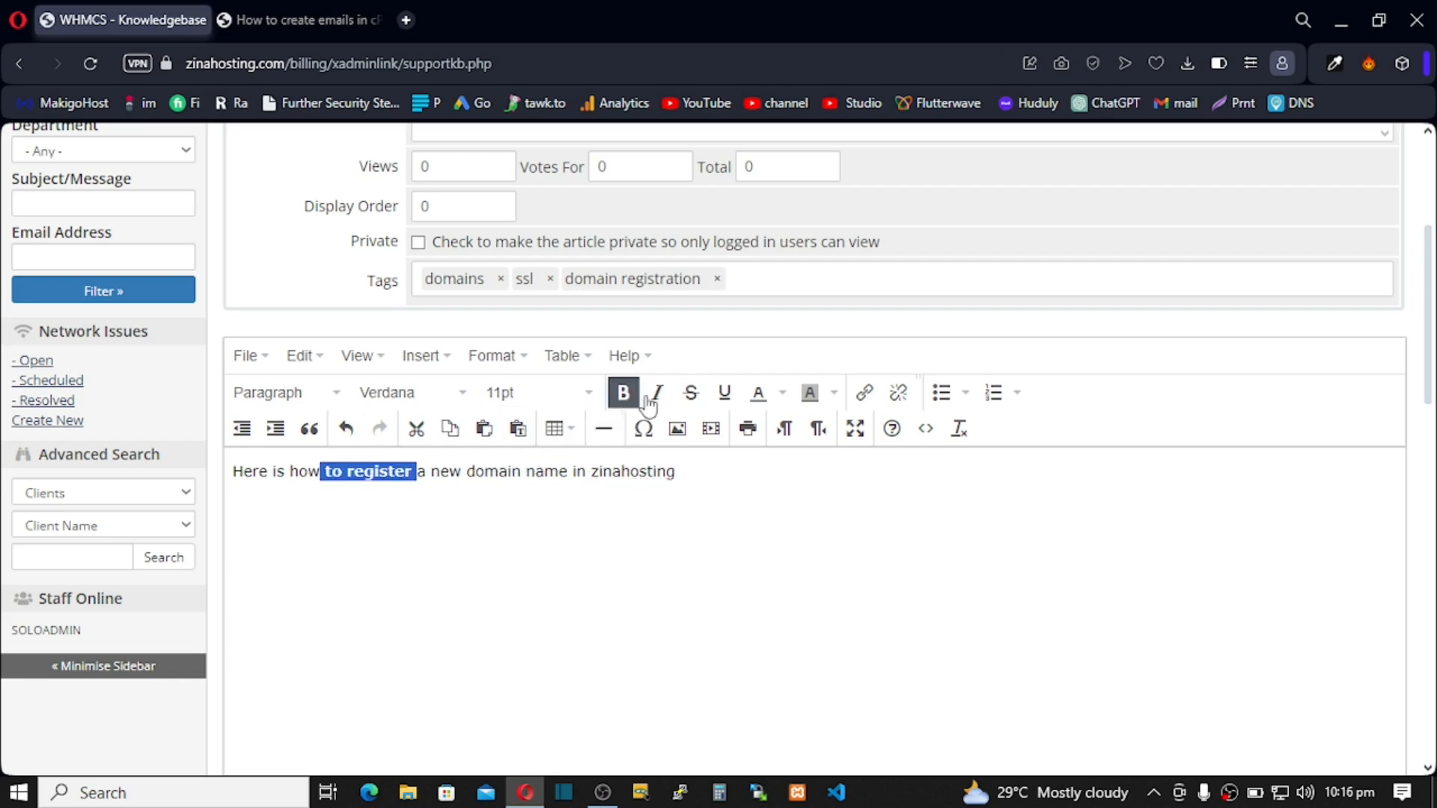
click(667, 399)
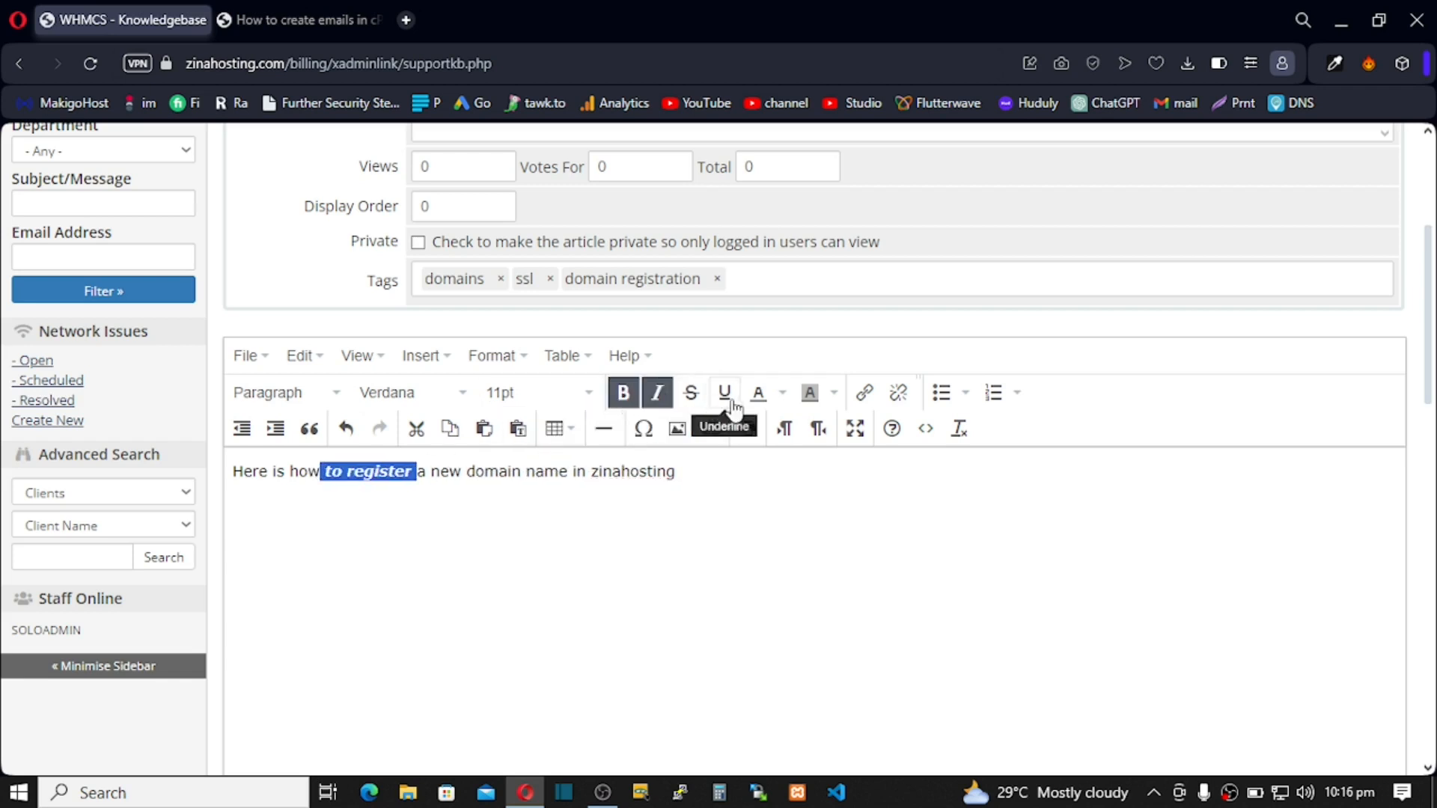
Give the words "to register" in the article body an orange background highlight
click(833, 397)
click(769, 454)
click(636, 488)
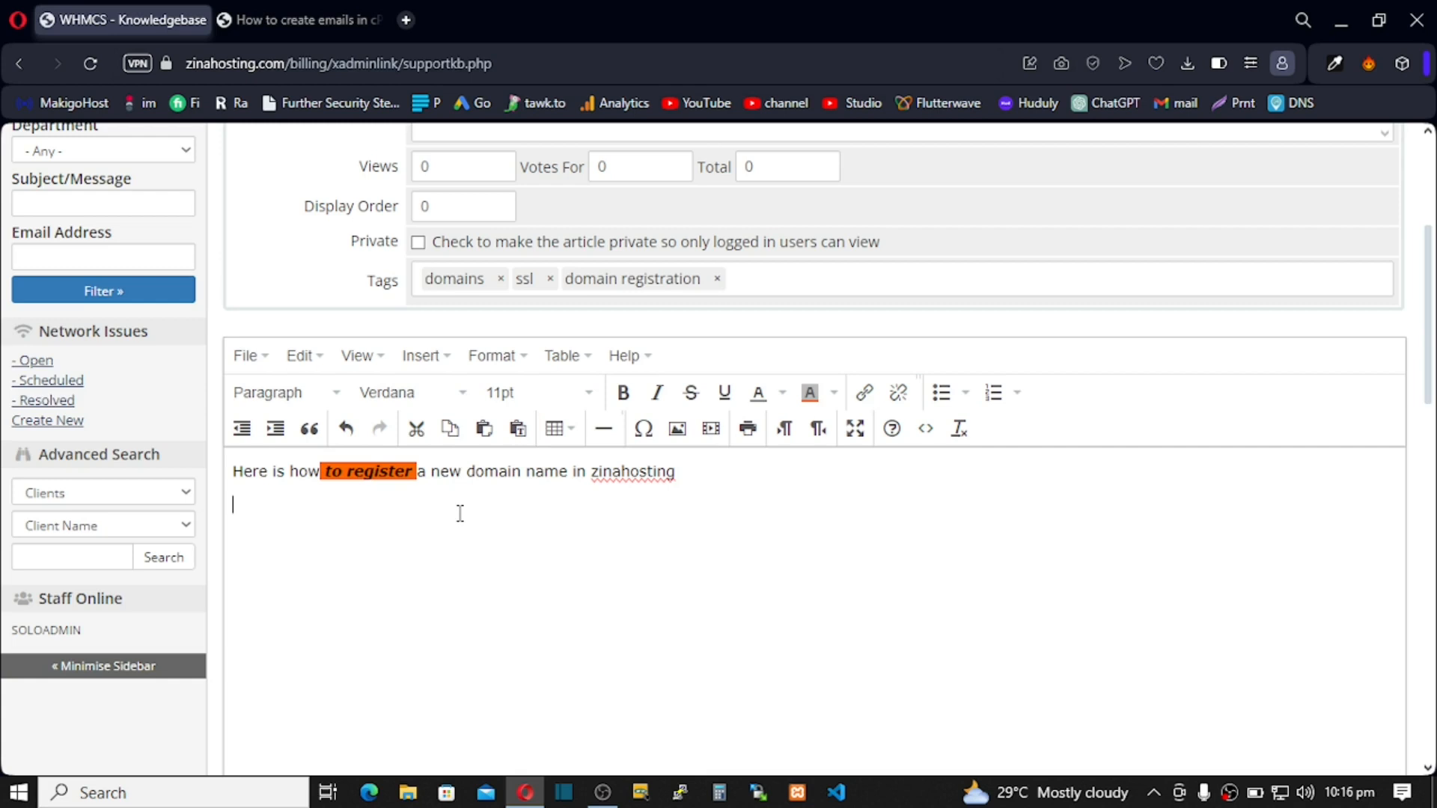
Add the lines ">>", ">>" and ">>DONE" below the first line of the article body and save the article
scroll(461, 514, down, 3)
text(>>)
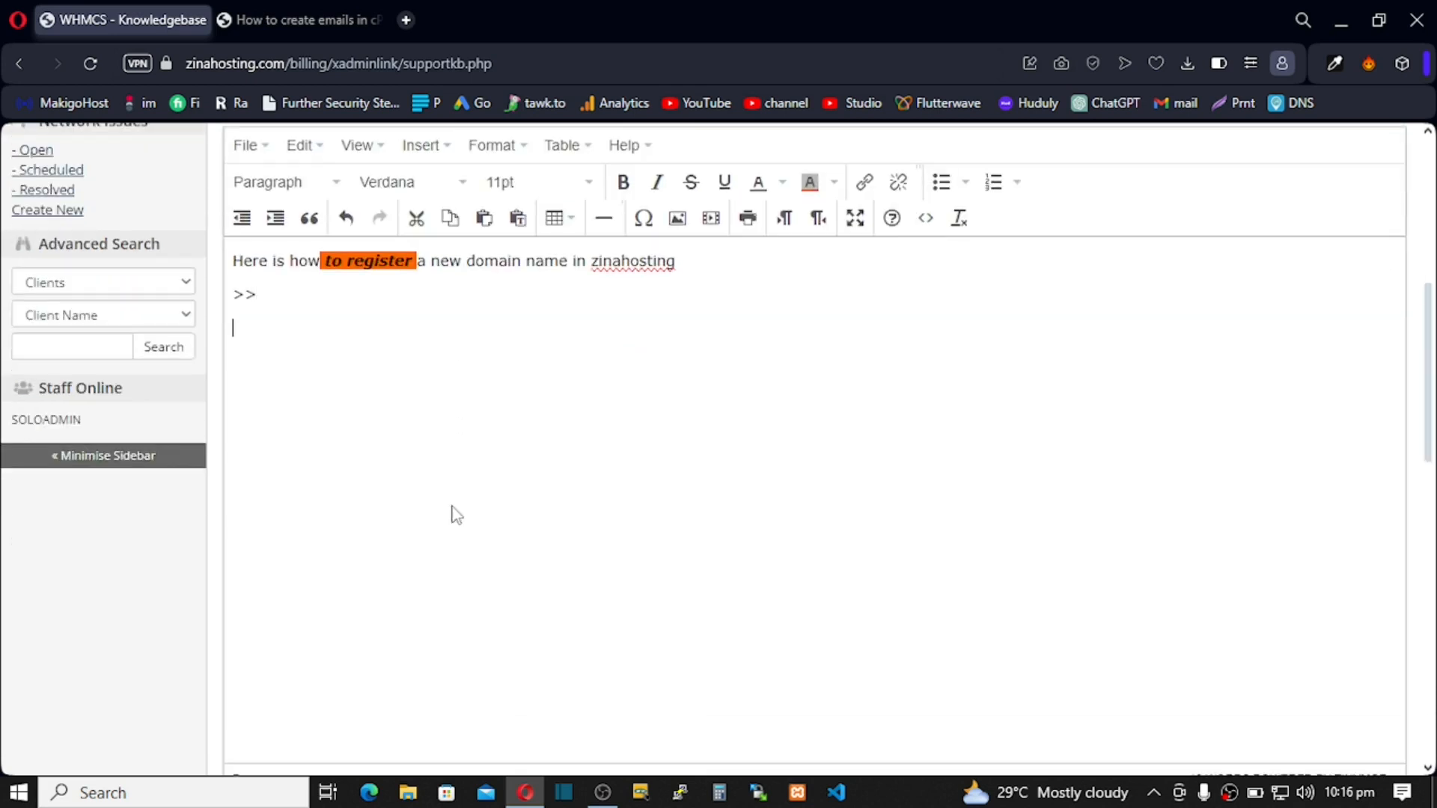
key(Return)
text(>>)
key(Return)
text(DONE)
key(BackSpace)
text(E)
scroll(545, 516, down, 8)
click(719, 258)
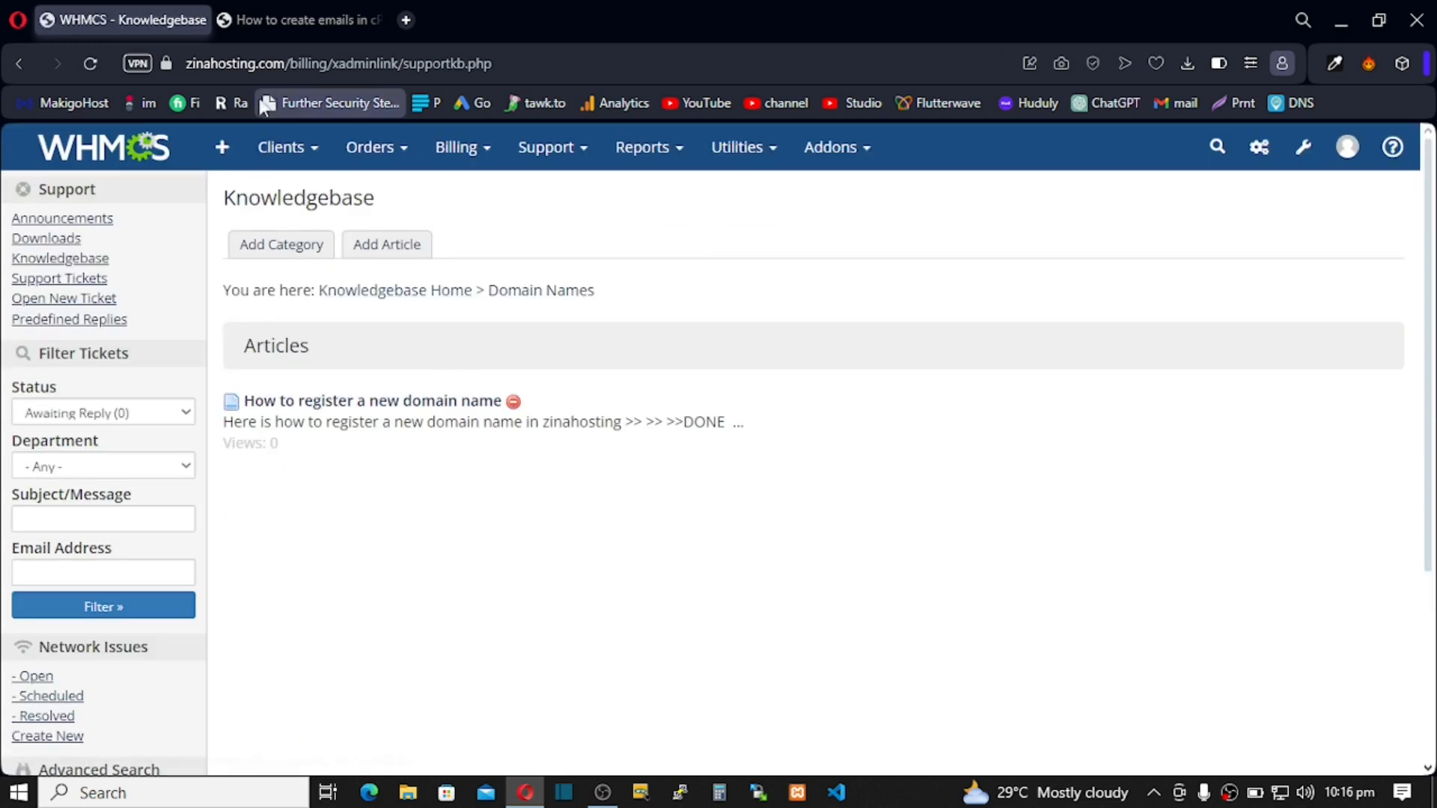
Switch to the zinahosting client area, review the categories, tags and articles on the Knowledgebase page, and open the Announcements page
double_click(277, 33)
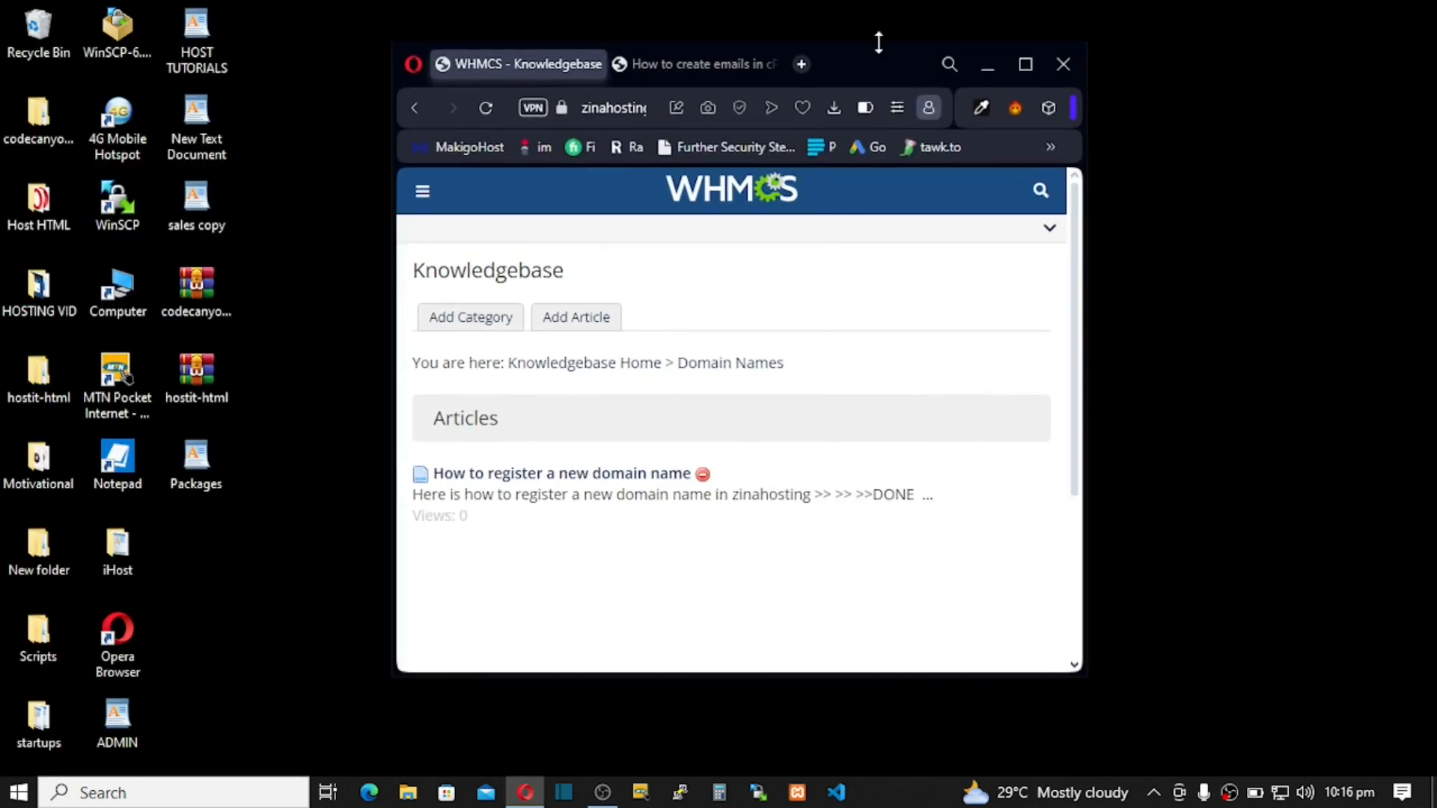
double_click(875, 63)
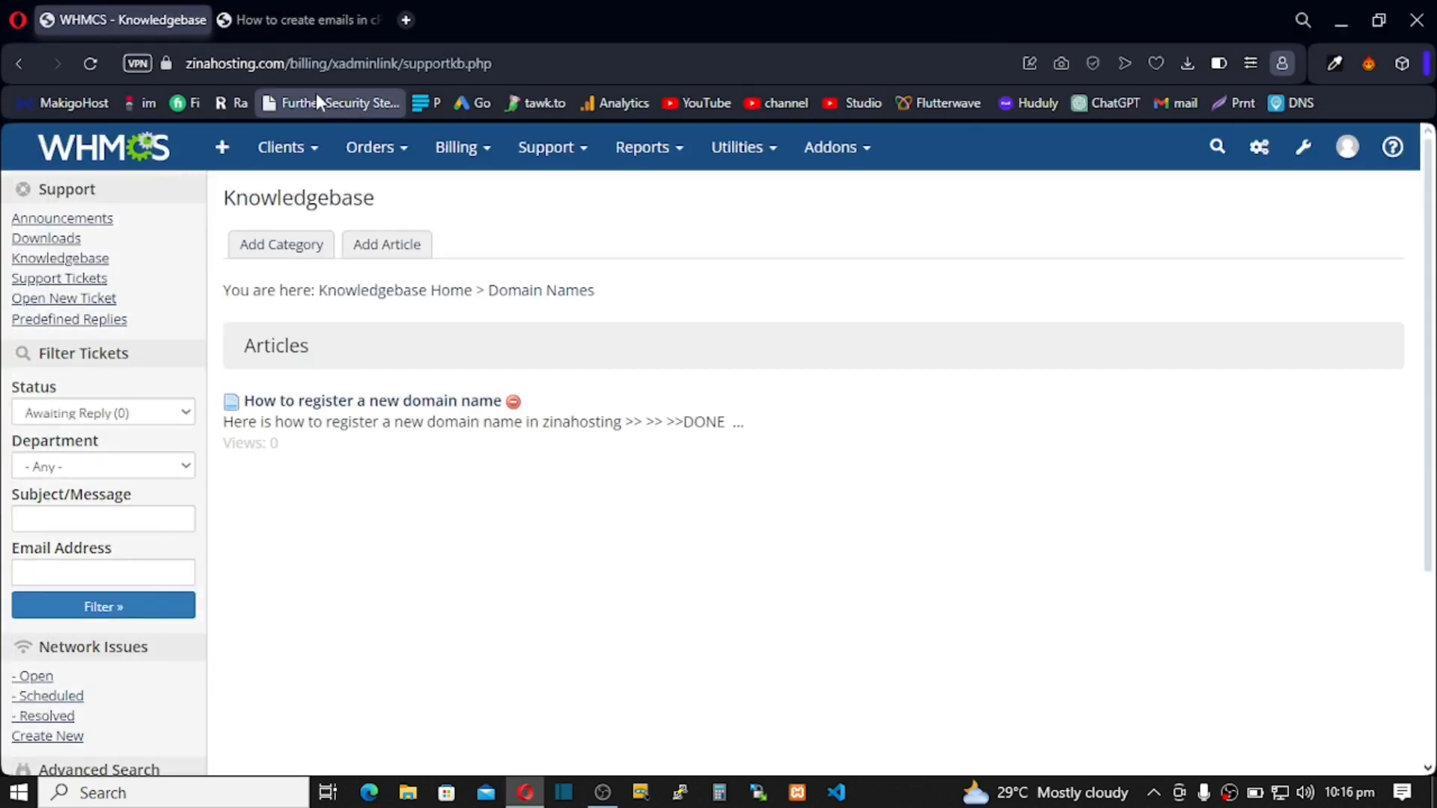
click(299, 19)
click(506, 228)
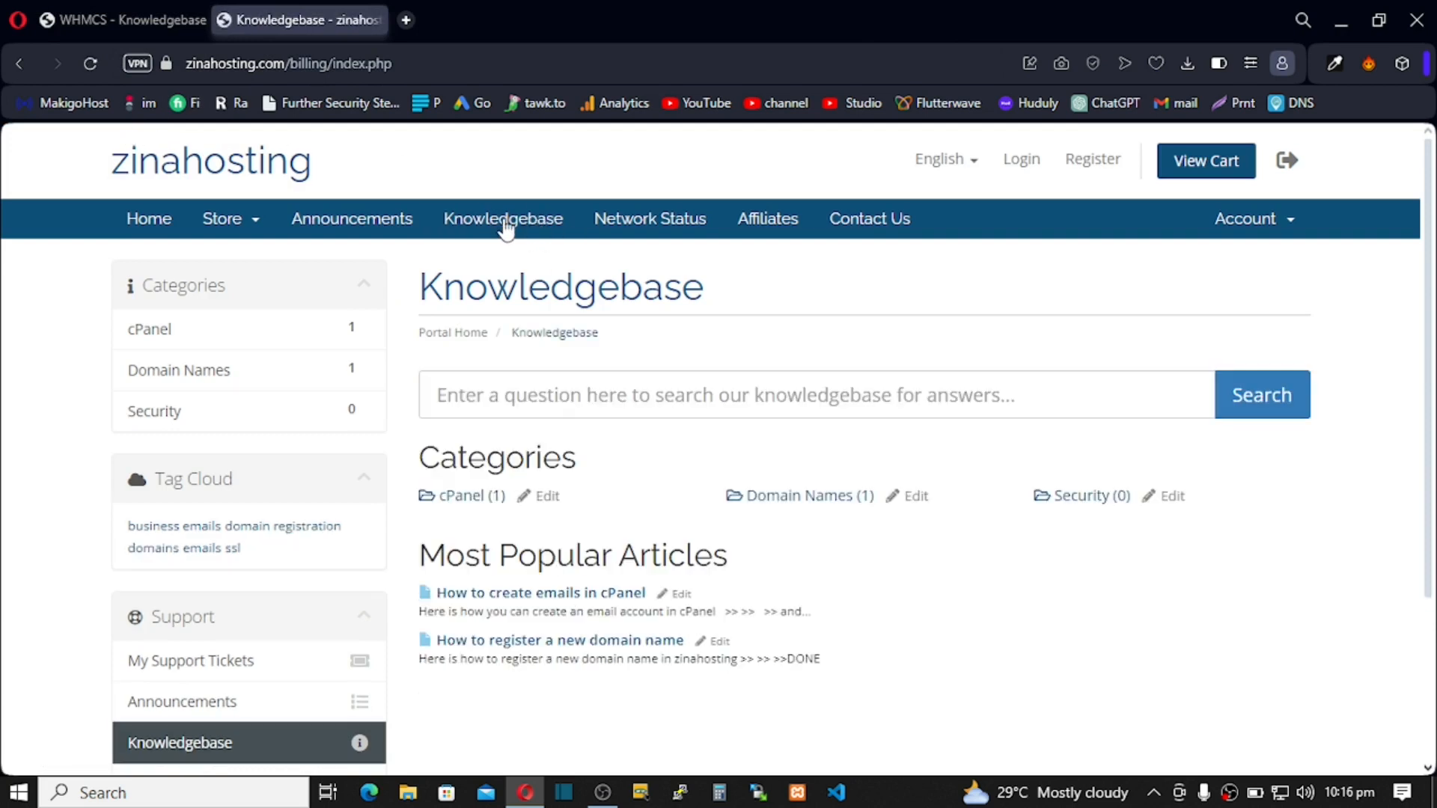
scroll(589, 499, down, 1)
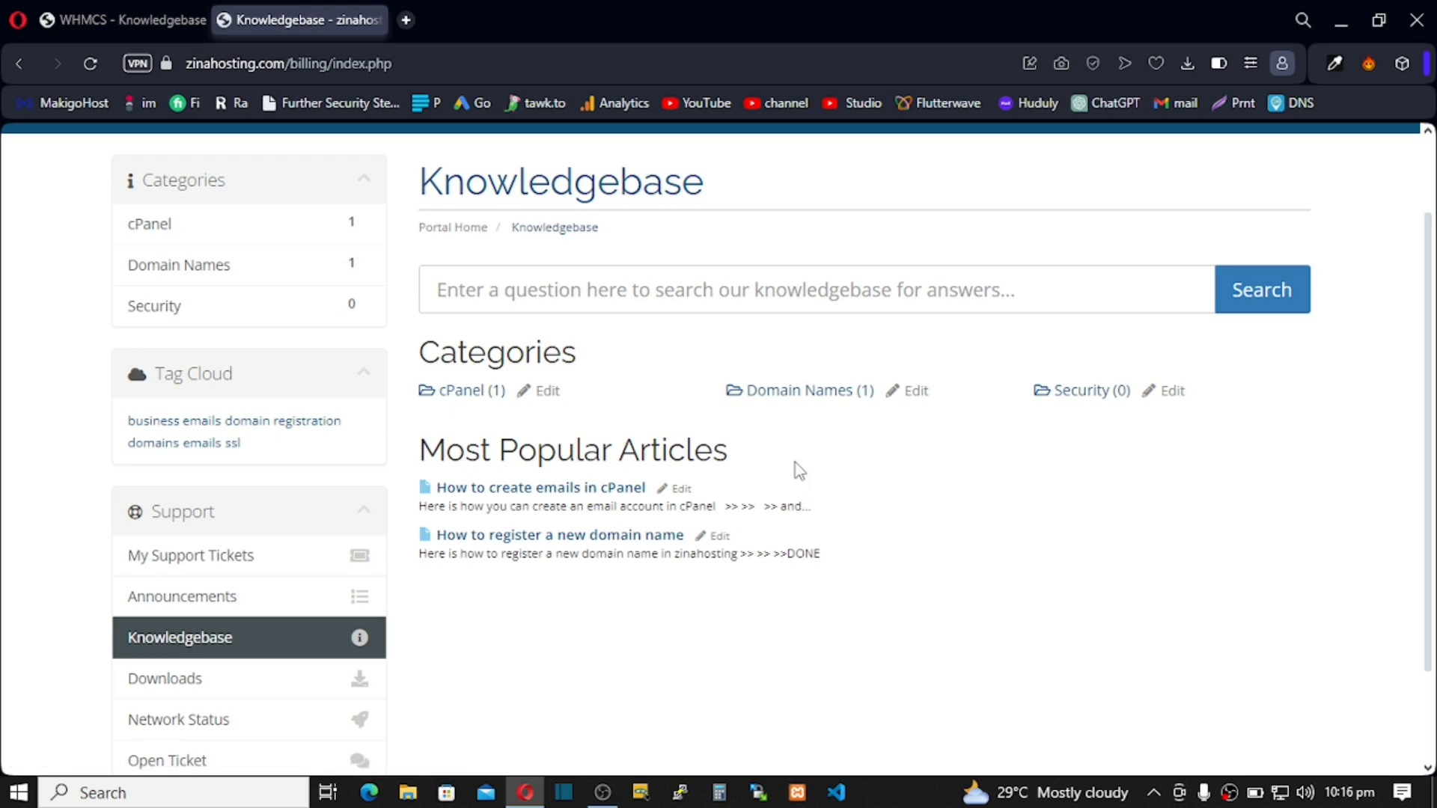
scroll(699, 449, up, 1)
scroll(699, 450, down, 3)
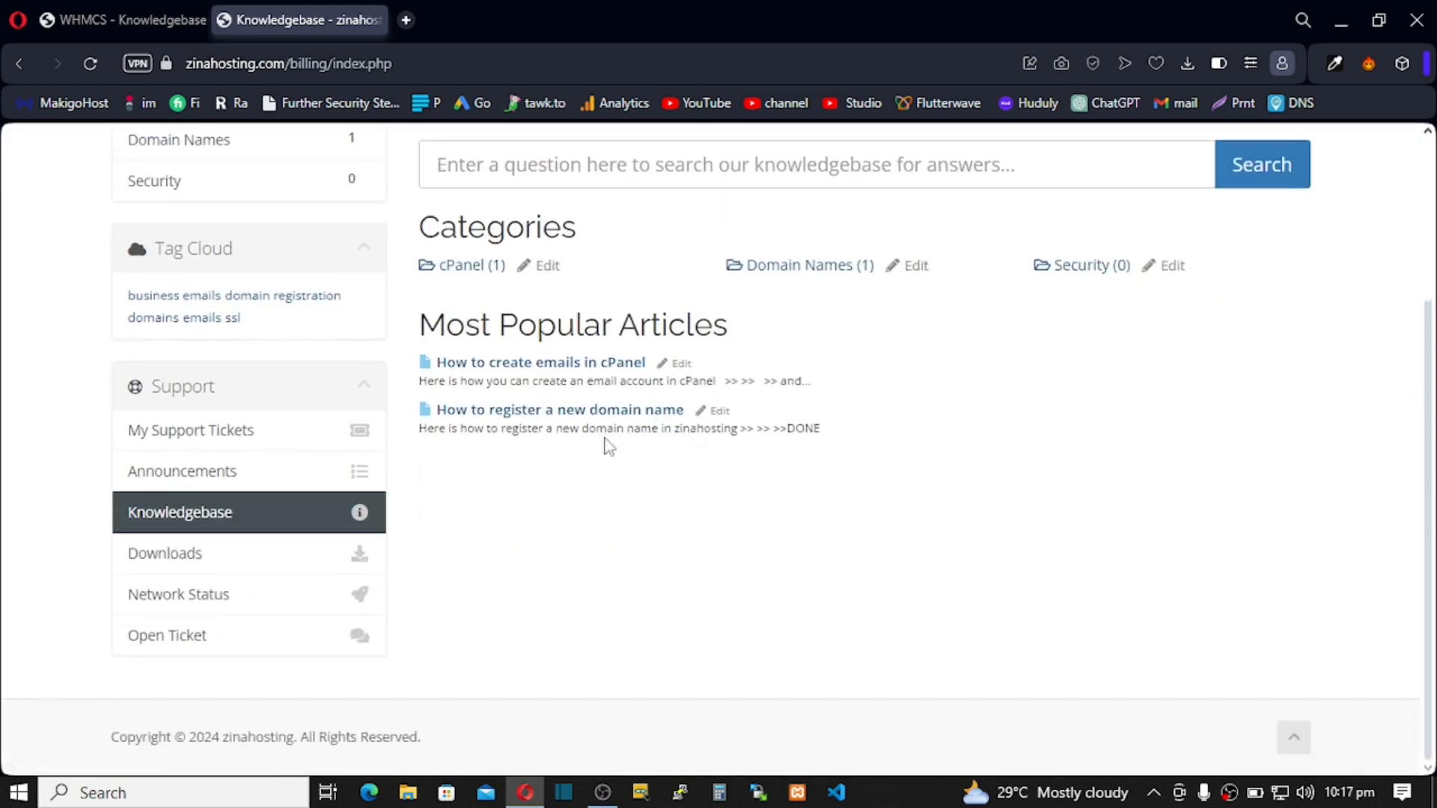
click(166, 478)
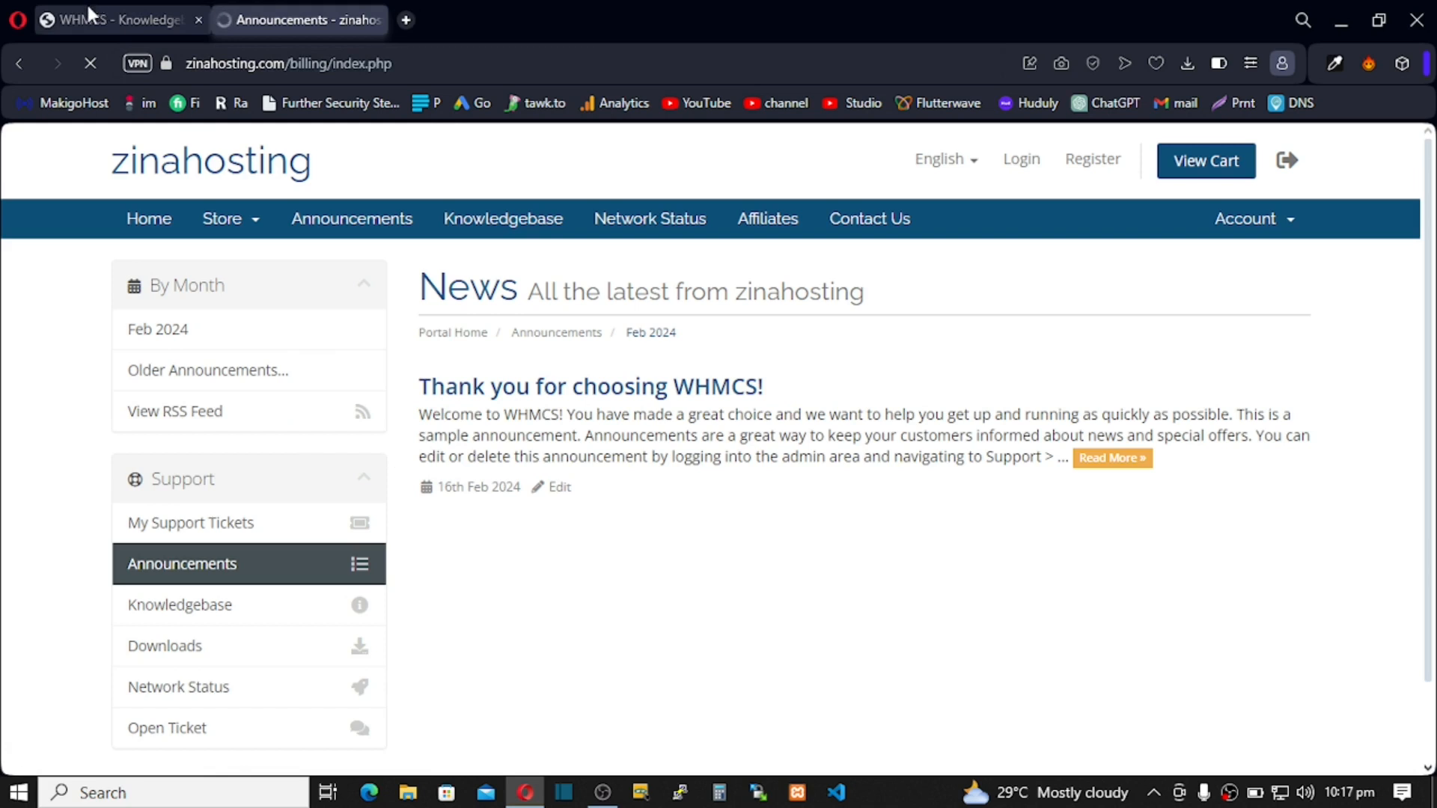
Delete the sample announcement "Thank you for choosing WHMCS!" in the WHMCS admin area and reload the client area's Announcements page
click(103, 18)
mouse_move(287, 146)
mouse_move(389, 267)
mouse_move(558, 149)
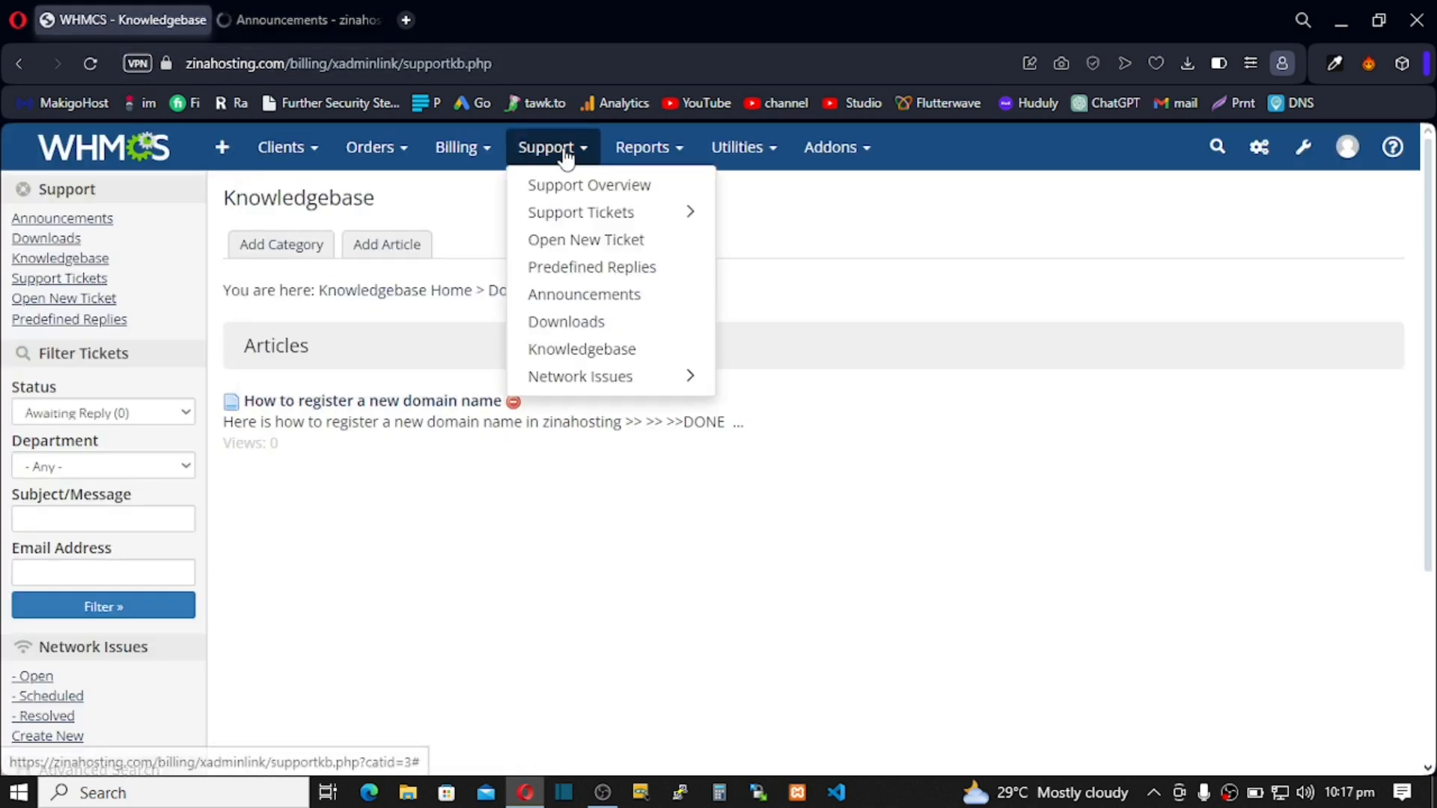
click(570, 304)
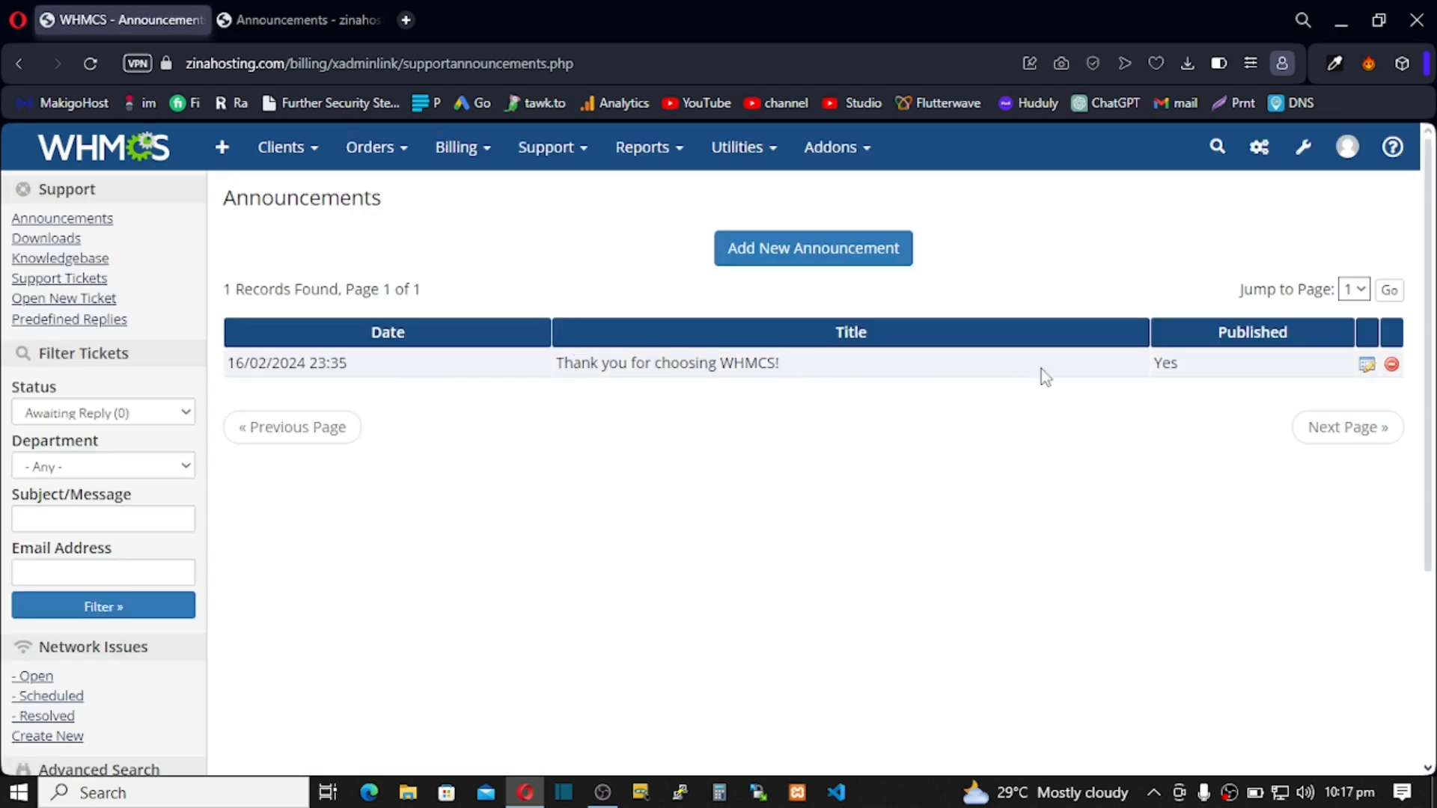
click(1391, 365)
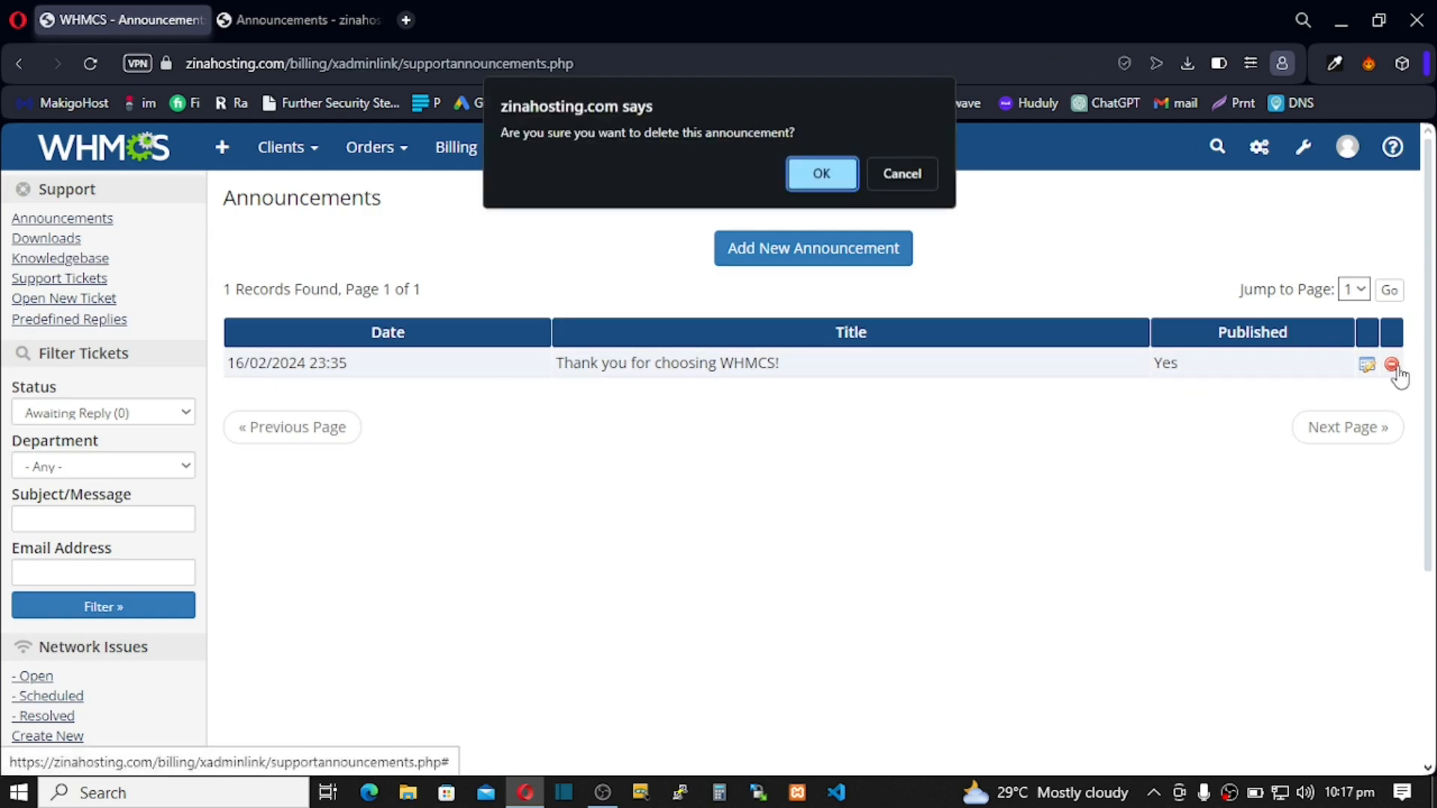
click(822, 176)
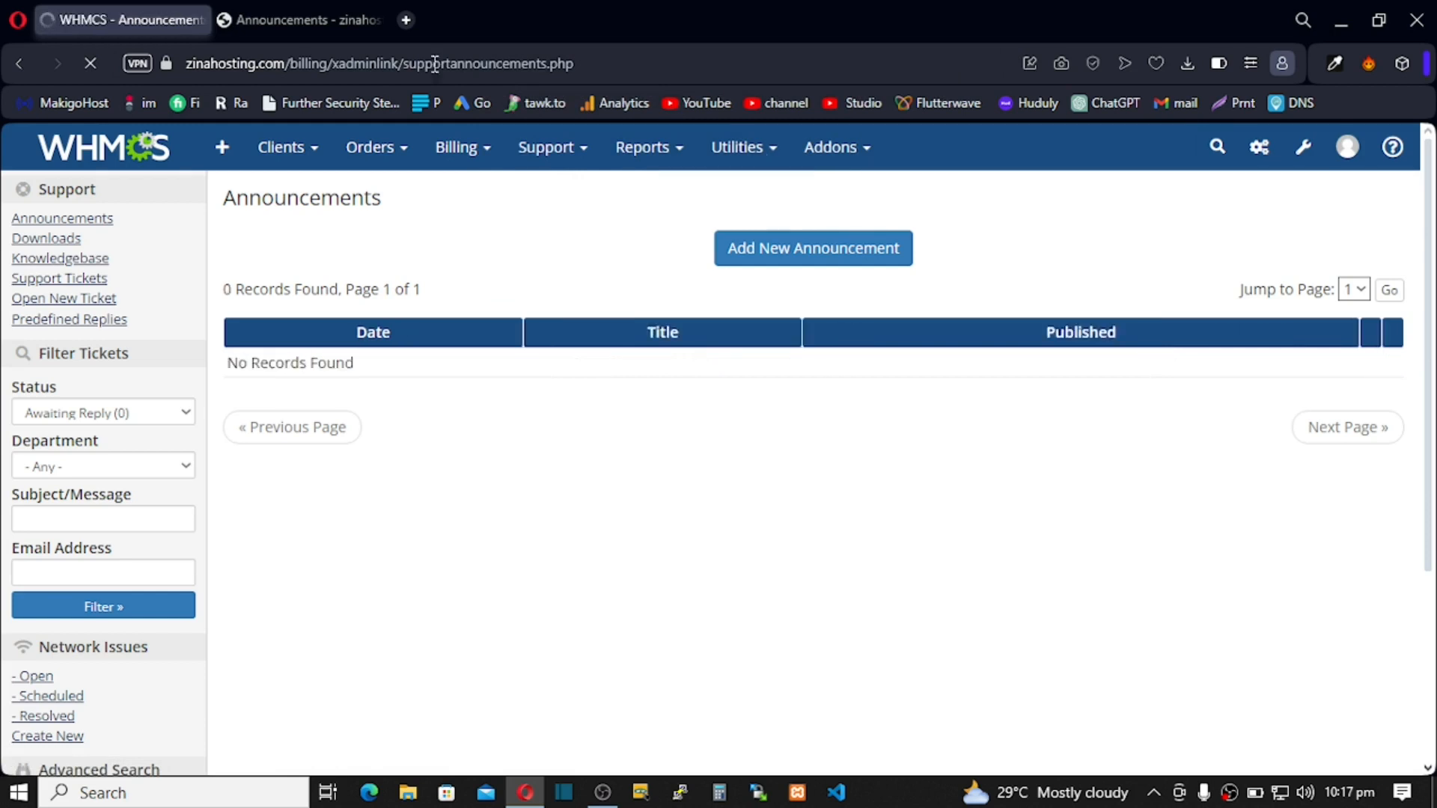
click(310, 23)
click(89, 63)
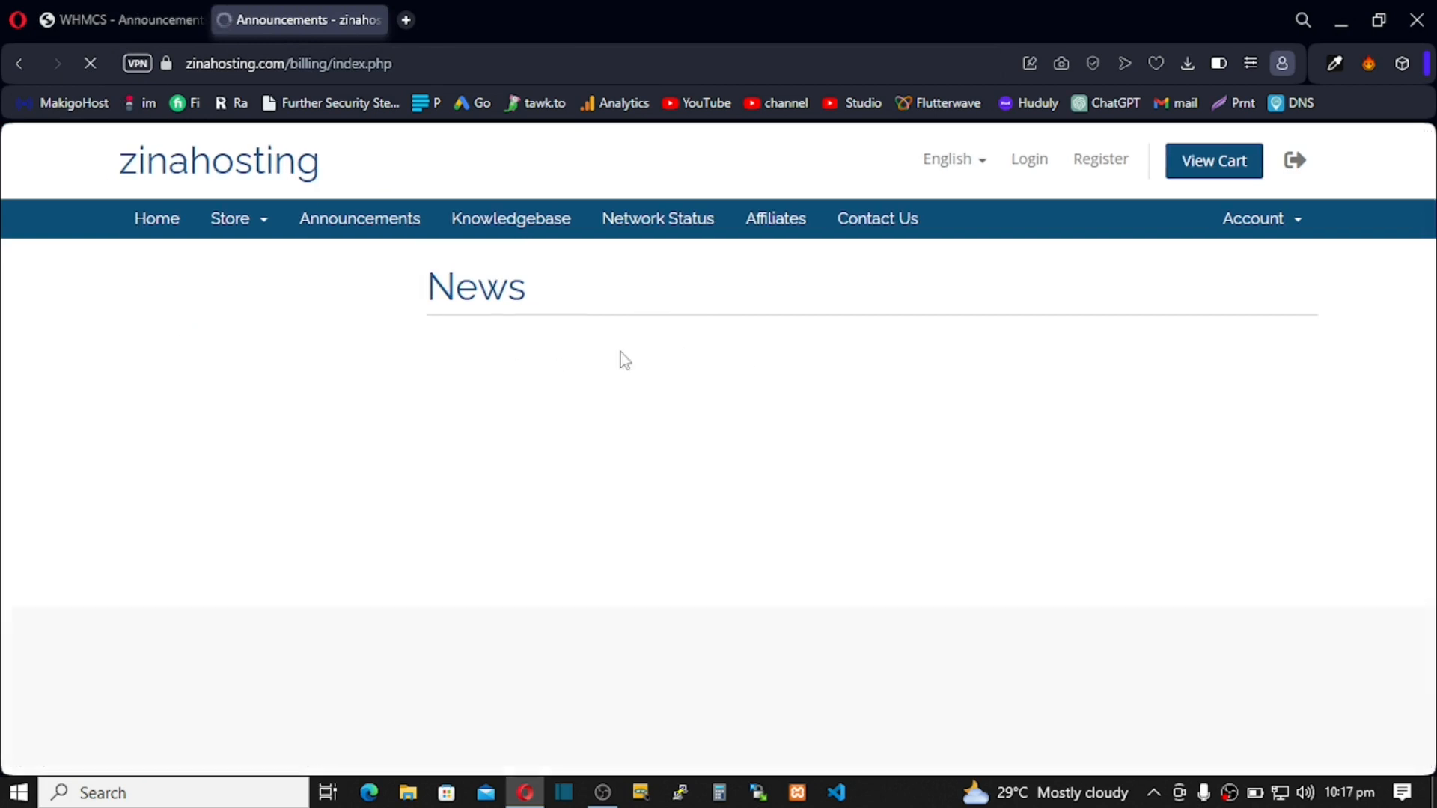
Return to the WHMCS admin area and start a new announcement with the title "We are online"
click(88, 23)
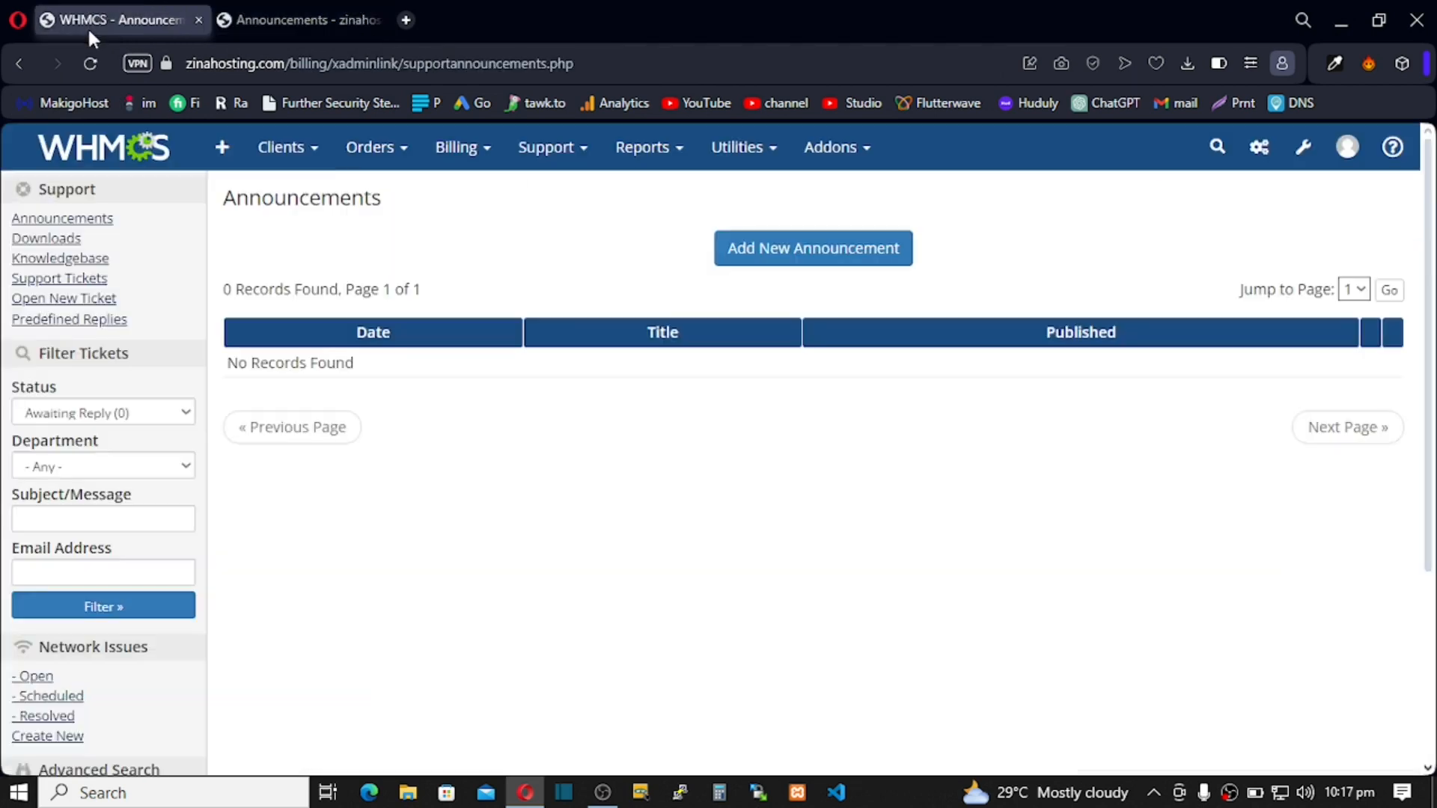
click(763, 262)
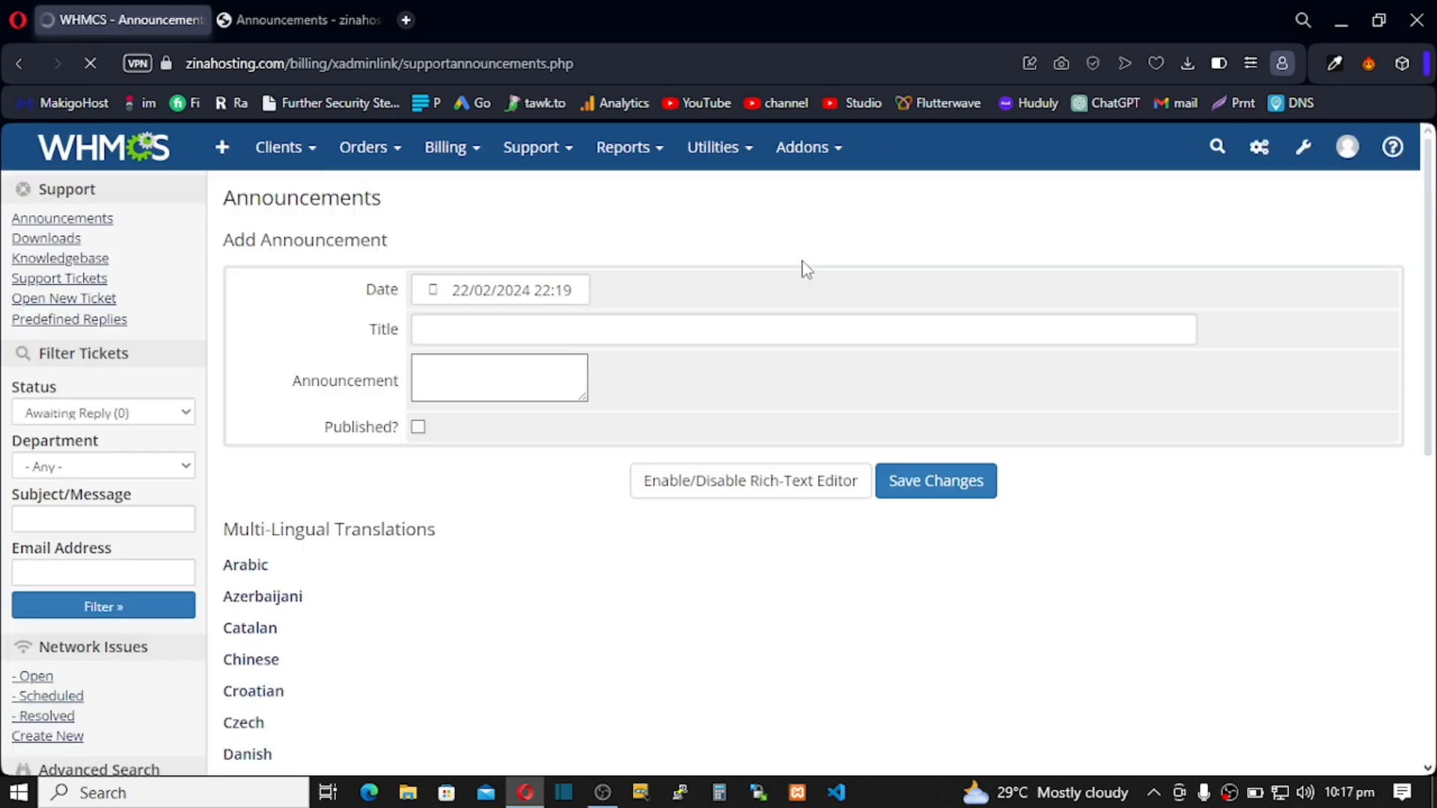
click(454, 330)
text(We)
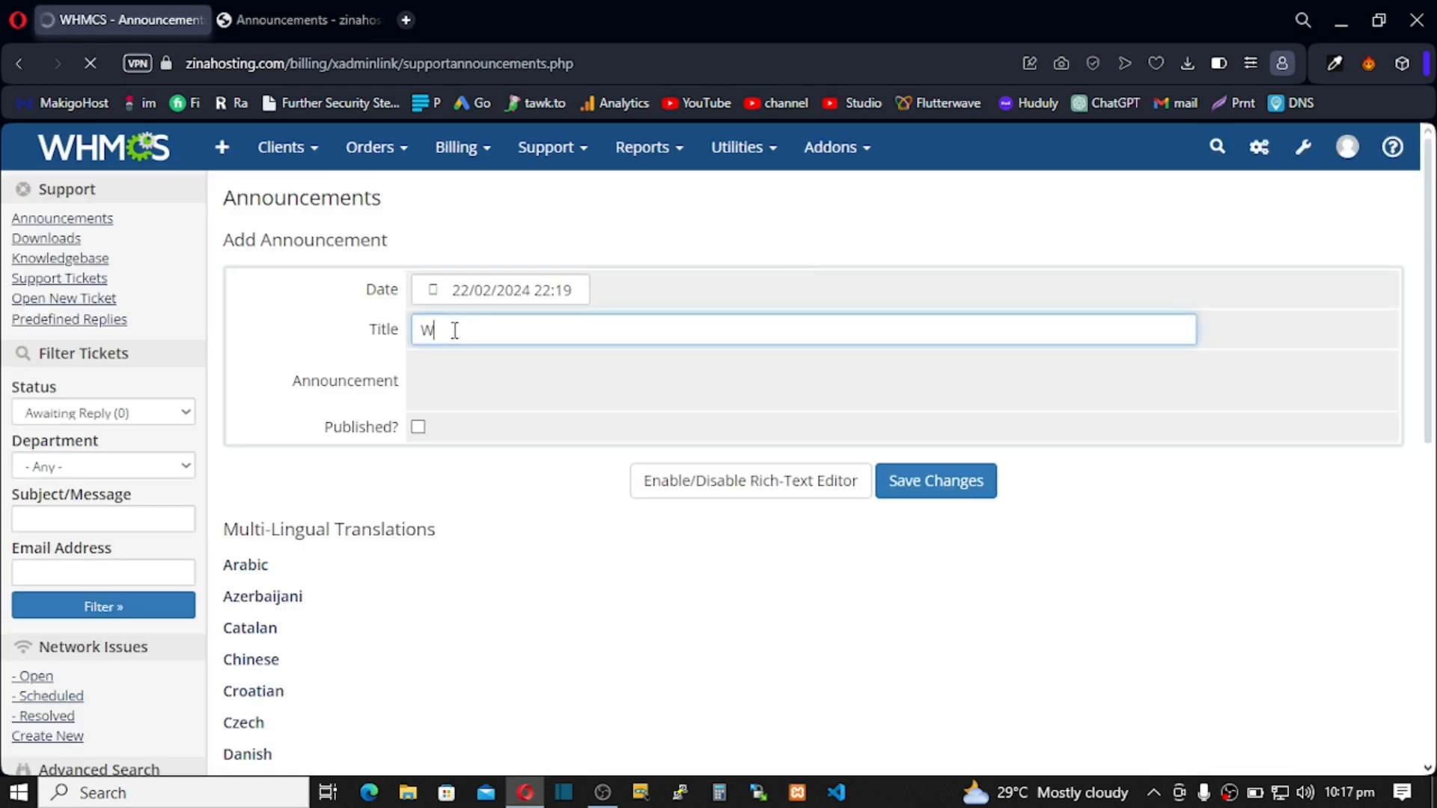
key(BackSpace)
key(BackSpace)
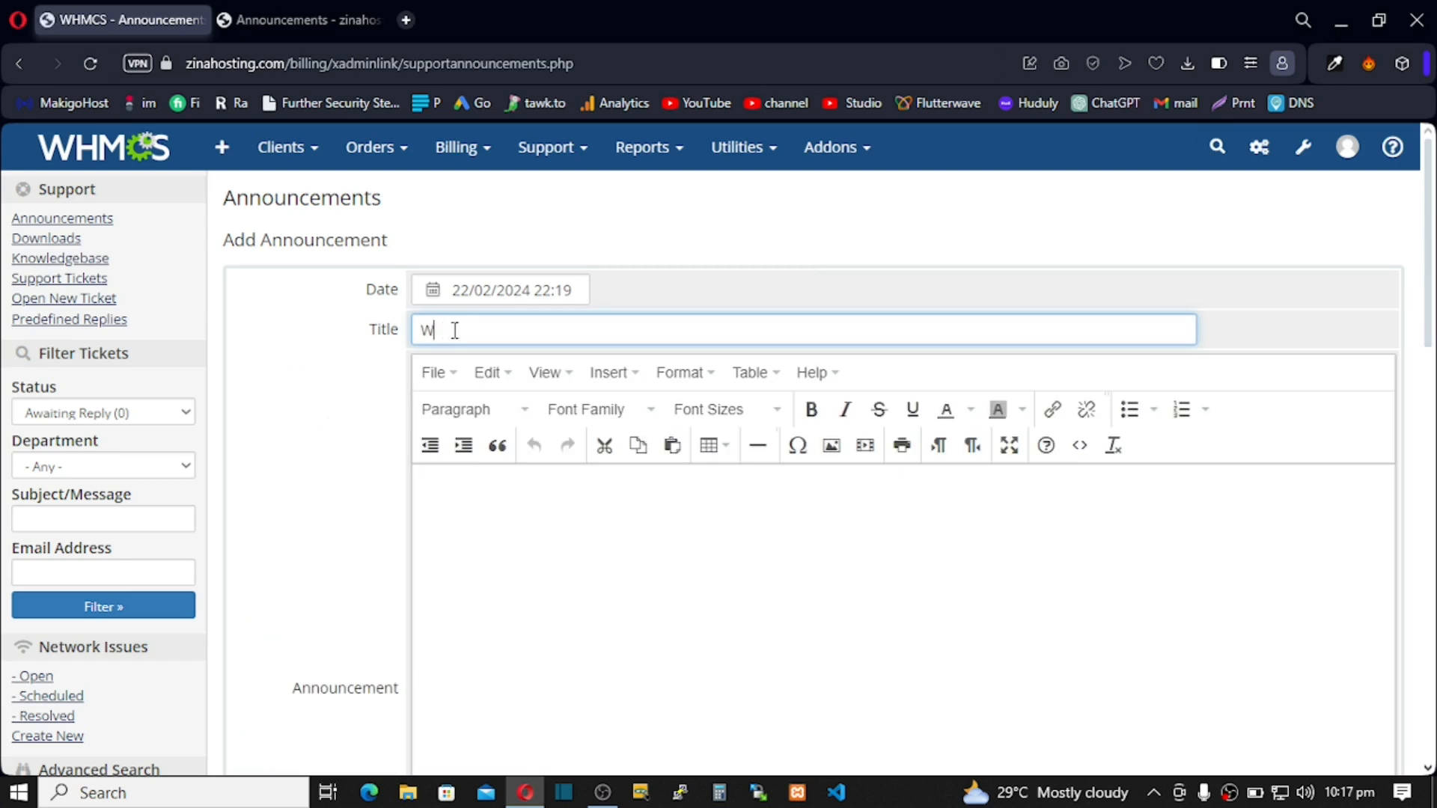
text(WE)
key(BackSpace)
text(e are)
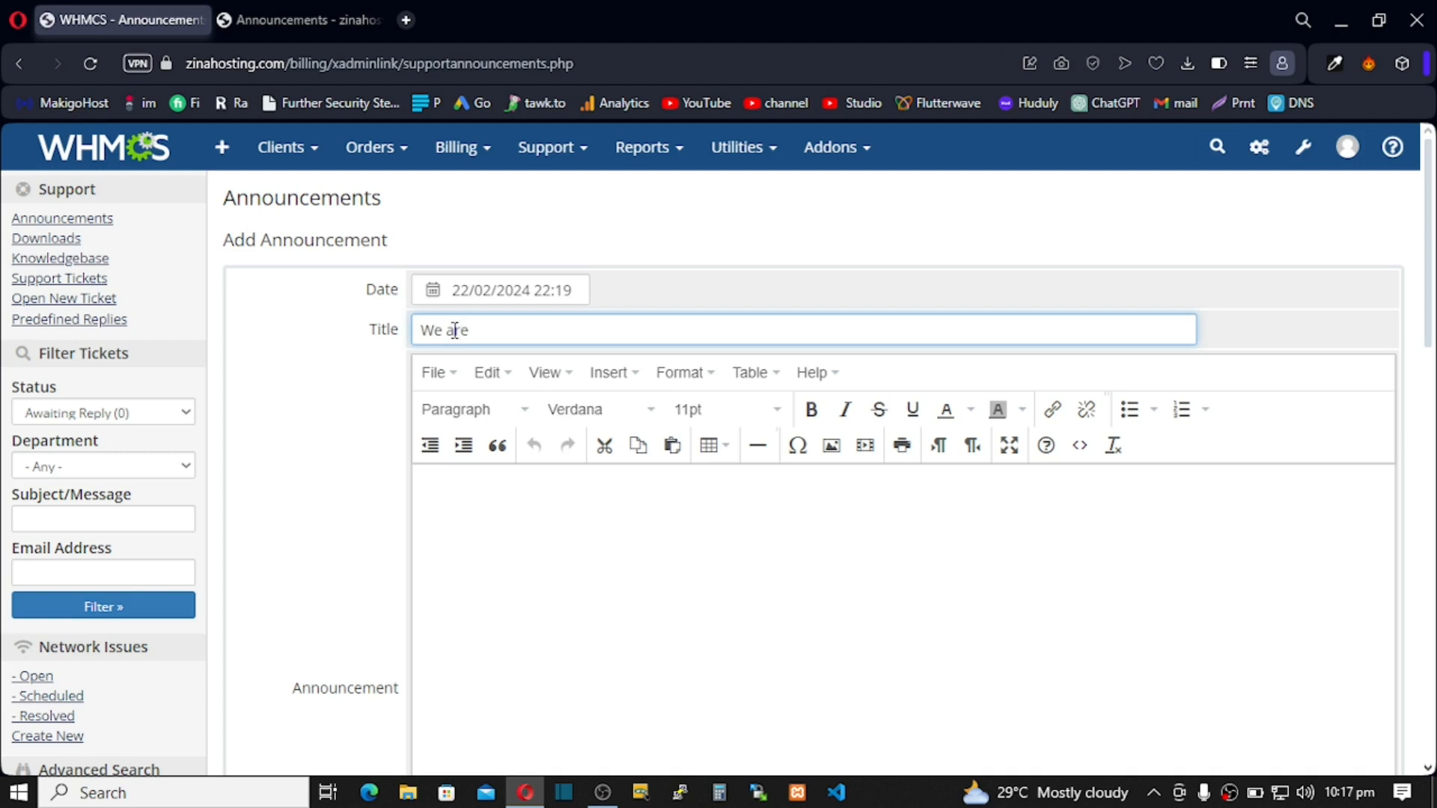
text(livce)
key(BackSpace)
key(BackSpace)
text(online)
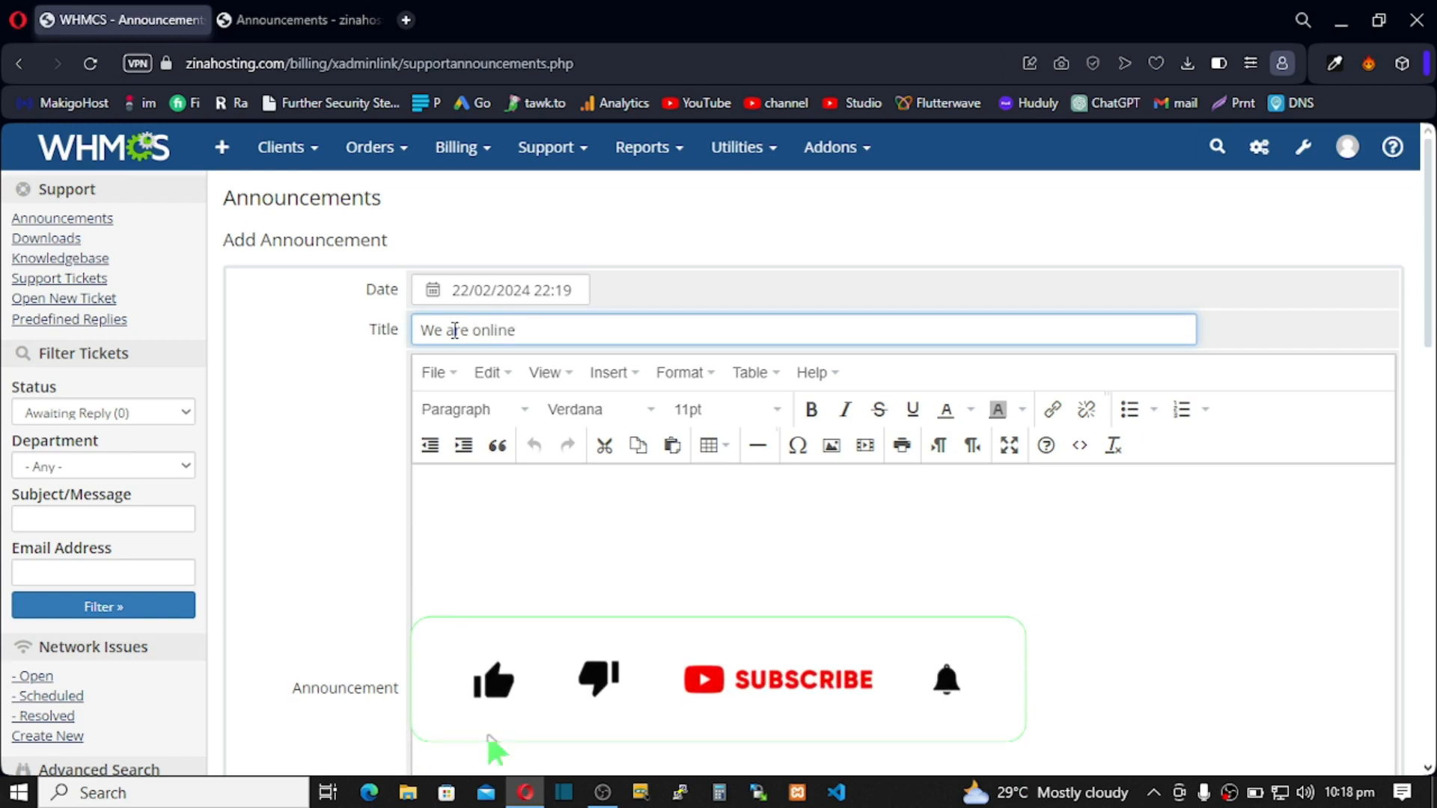
Write "Hello everyone," and "zinahosting is now live and ready for new signups" on separate lines of the announcement body and save it
click(452, 498)
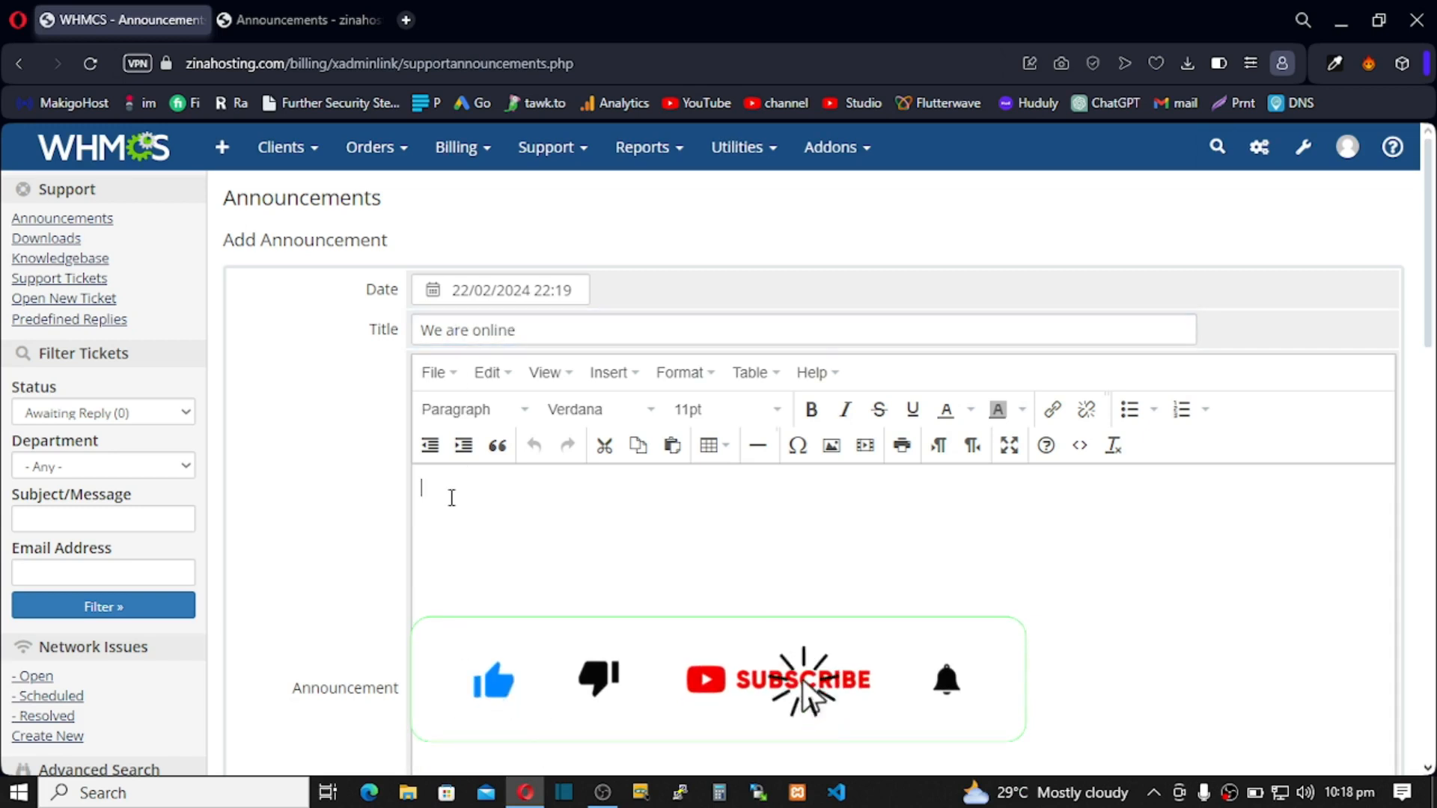
text(H)
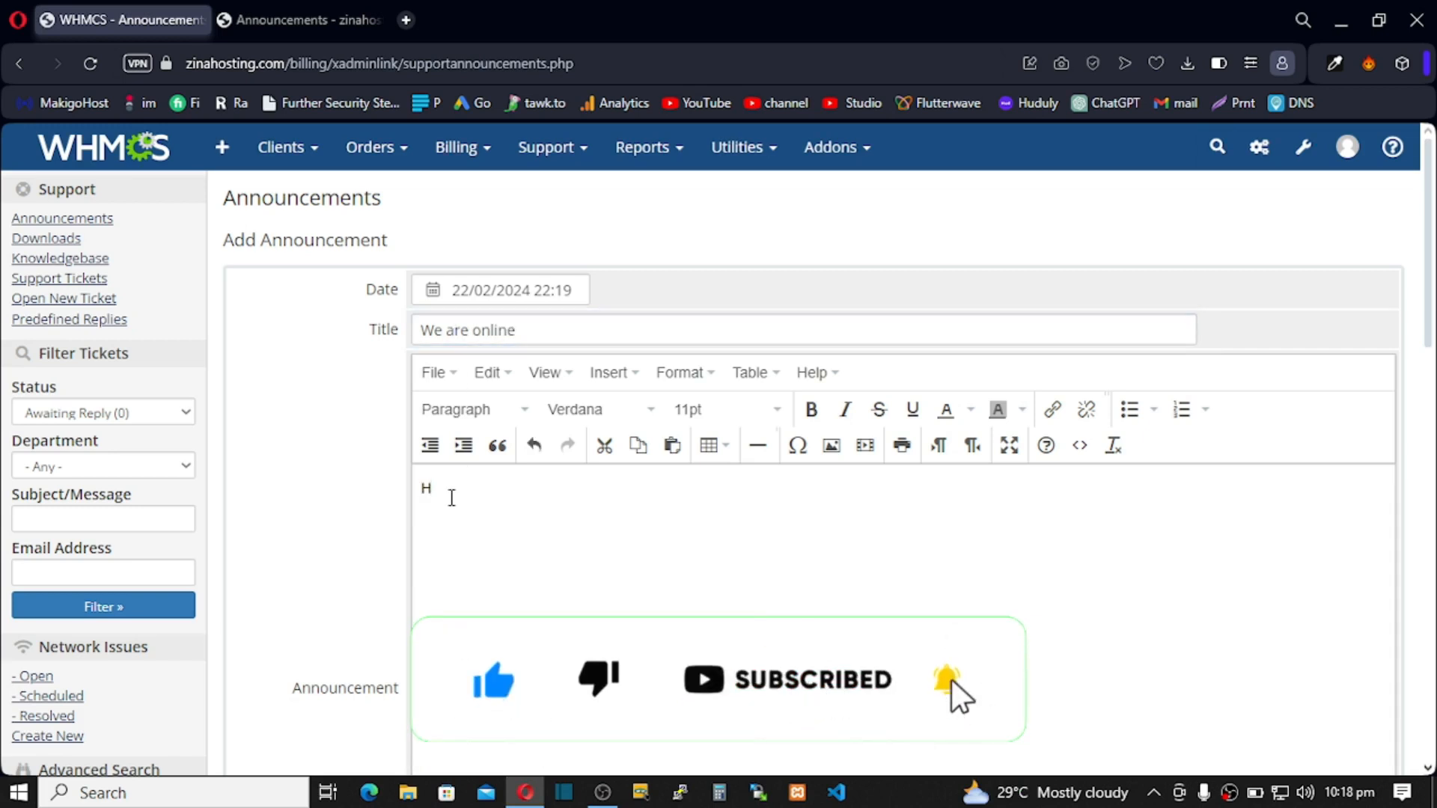
text(ello)
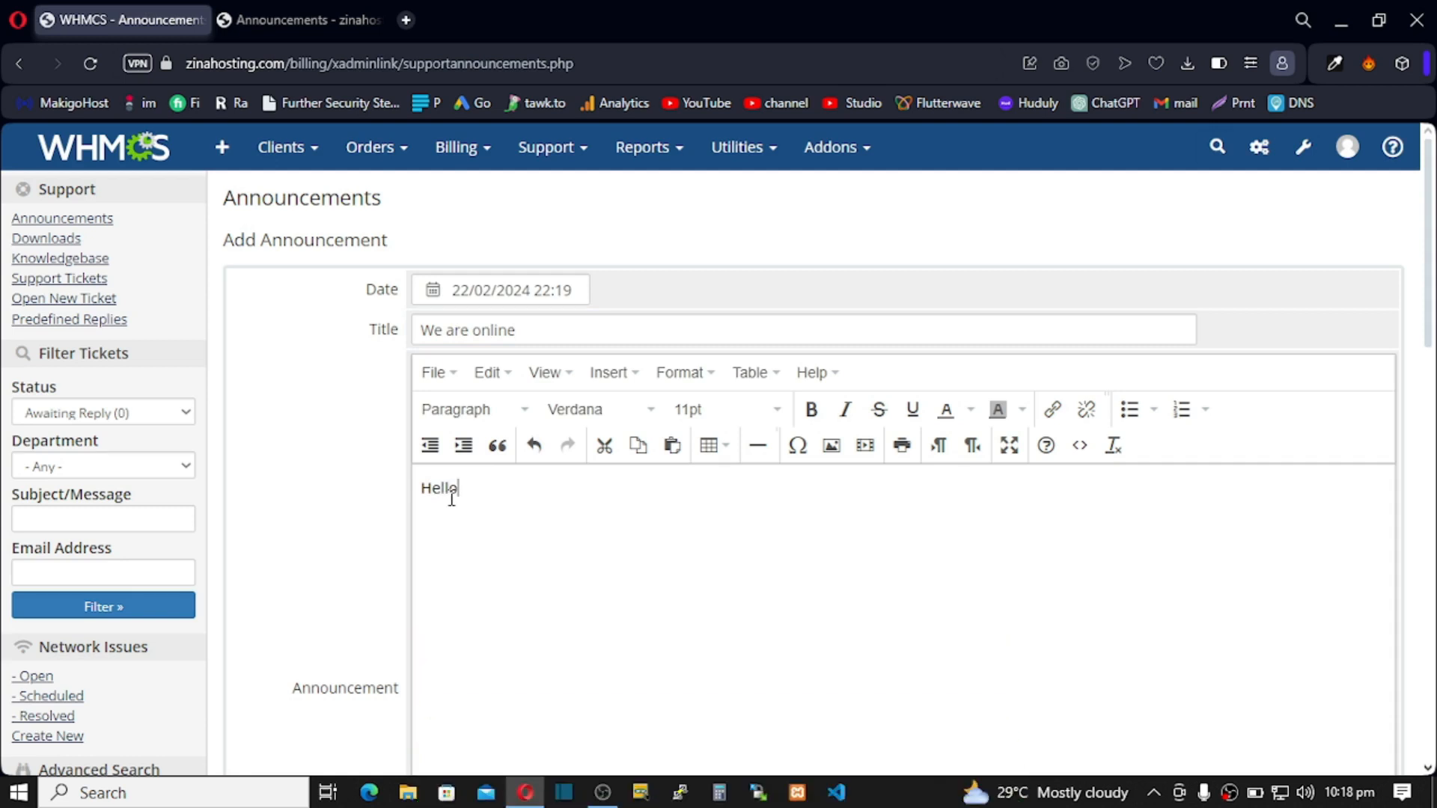
text( everyone,)
key(Return)
text(zinahos)
text(y)
text(ting )
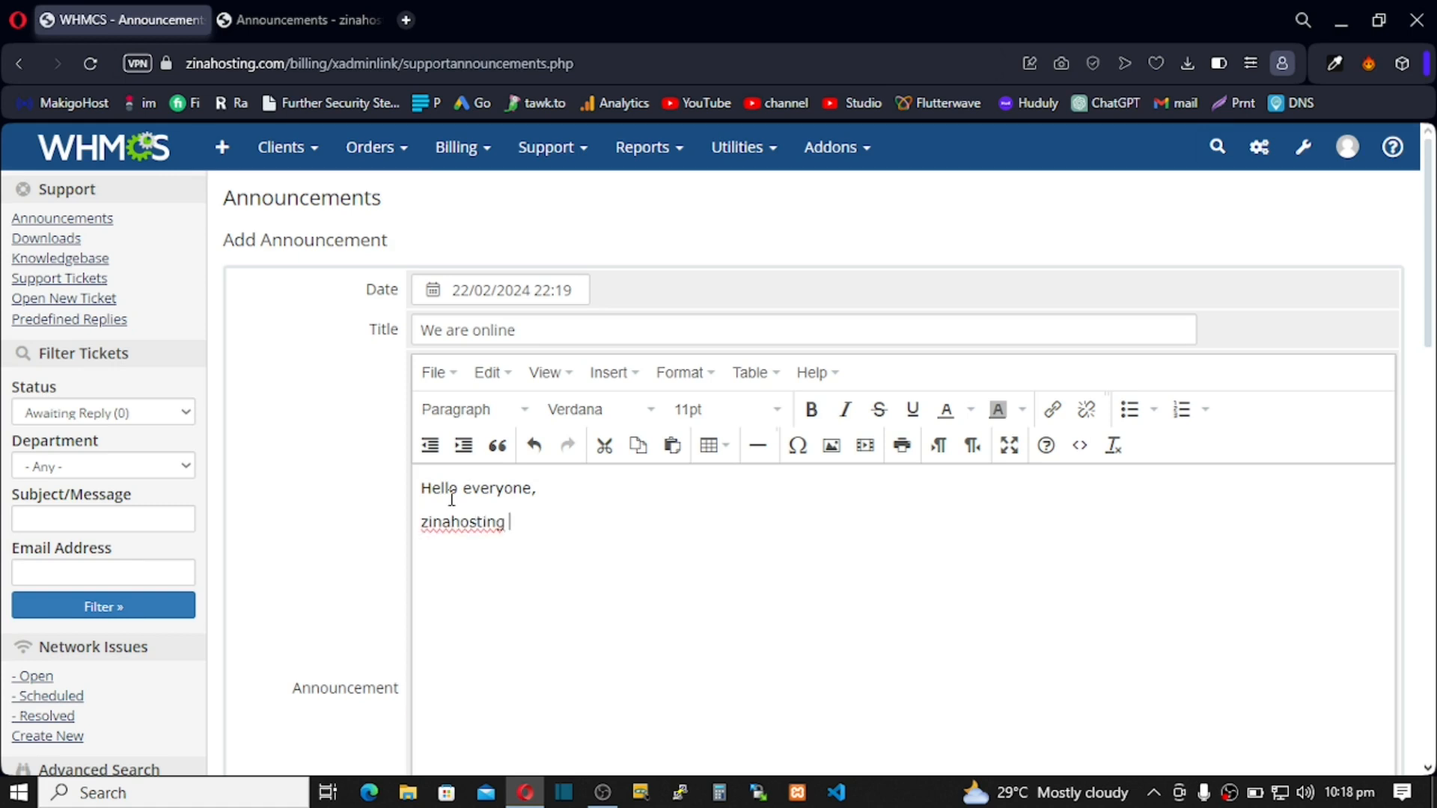
text(is now live and re)
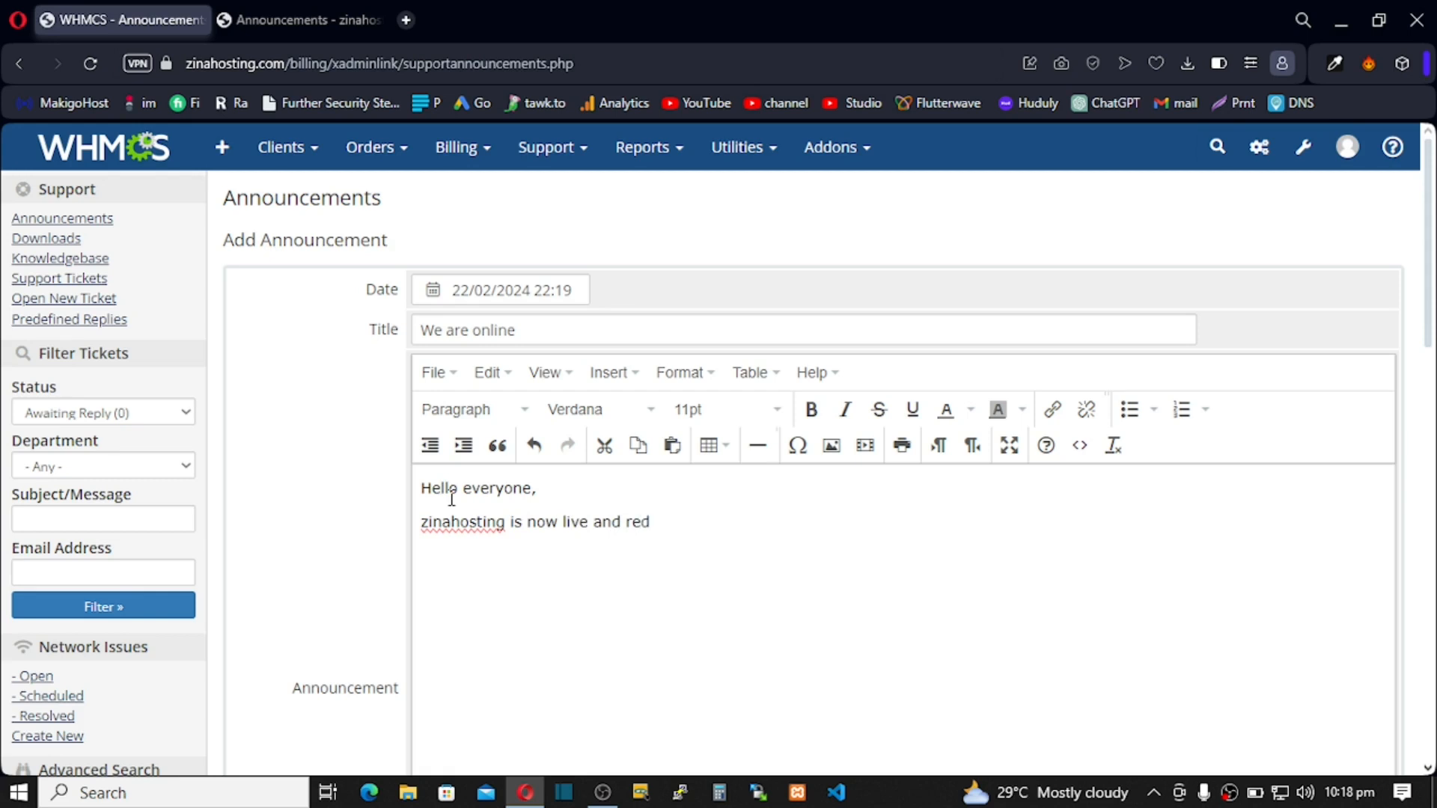
text(ady toor newsign ups)
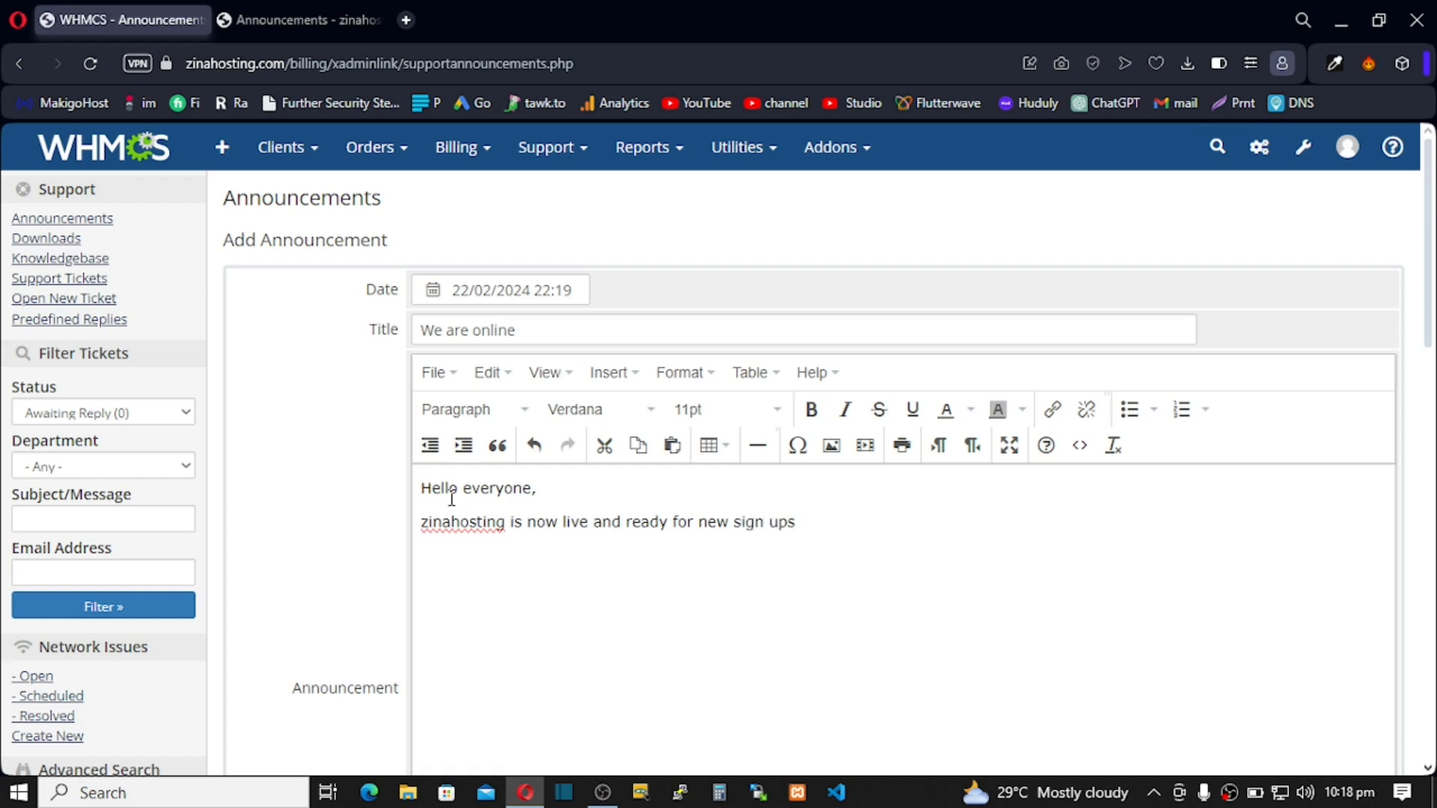
key(BackSpace)
scroll(451, 499, down, 6)
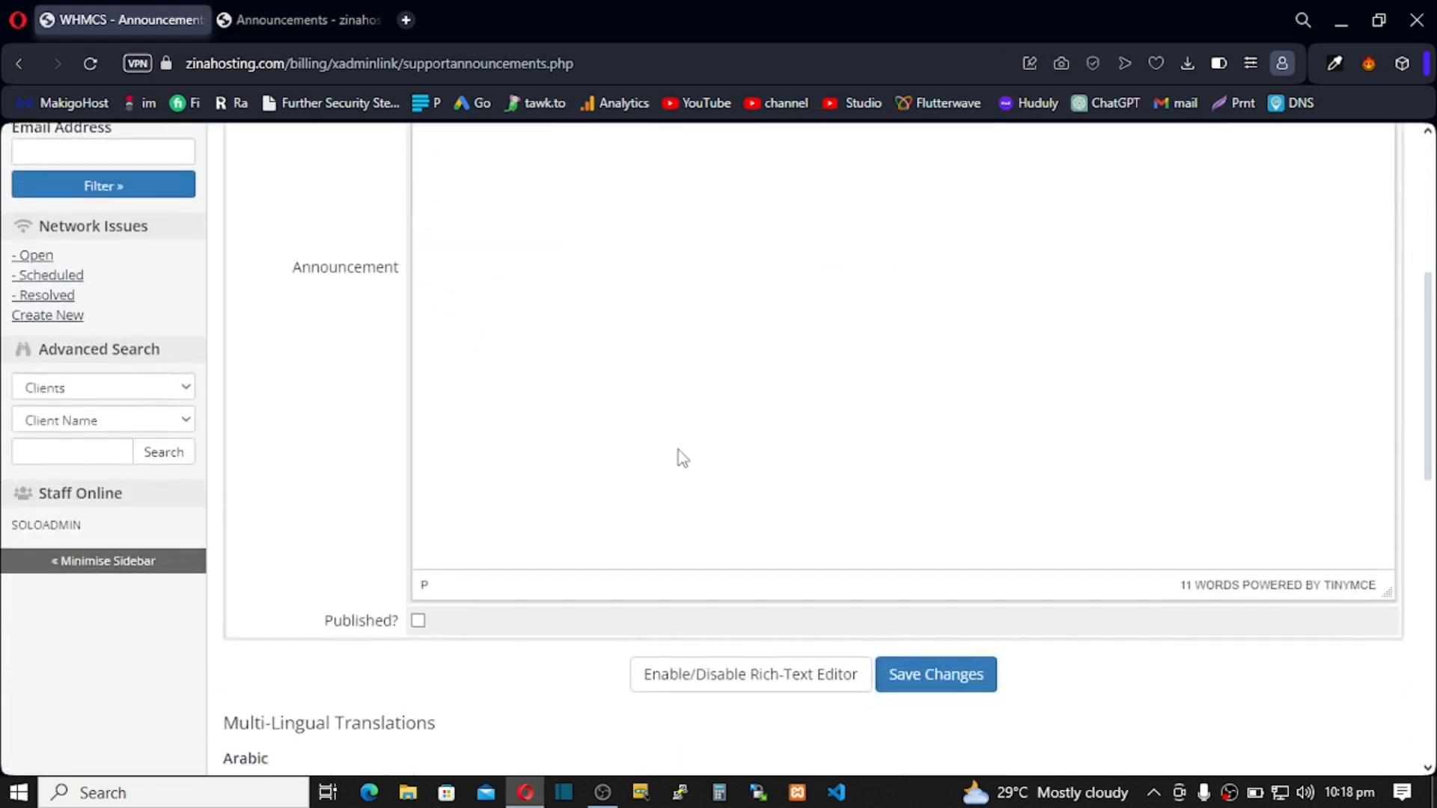
click(954, 678)
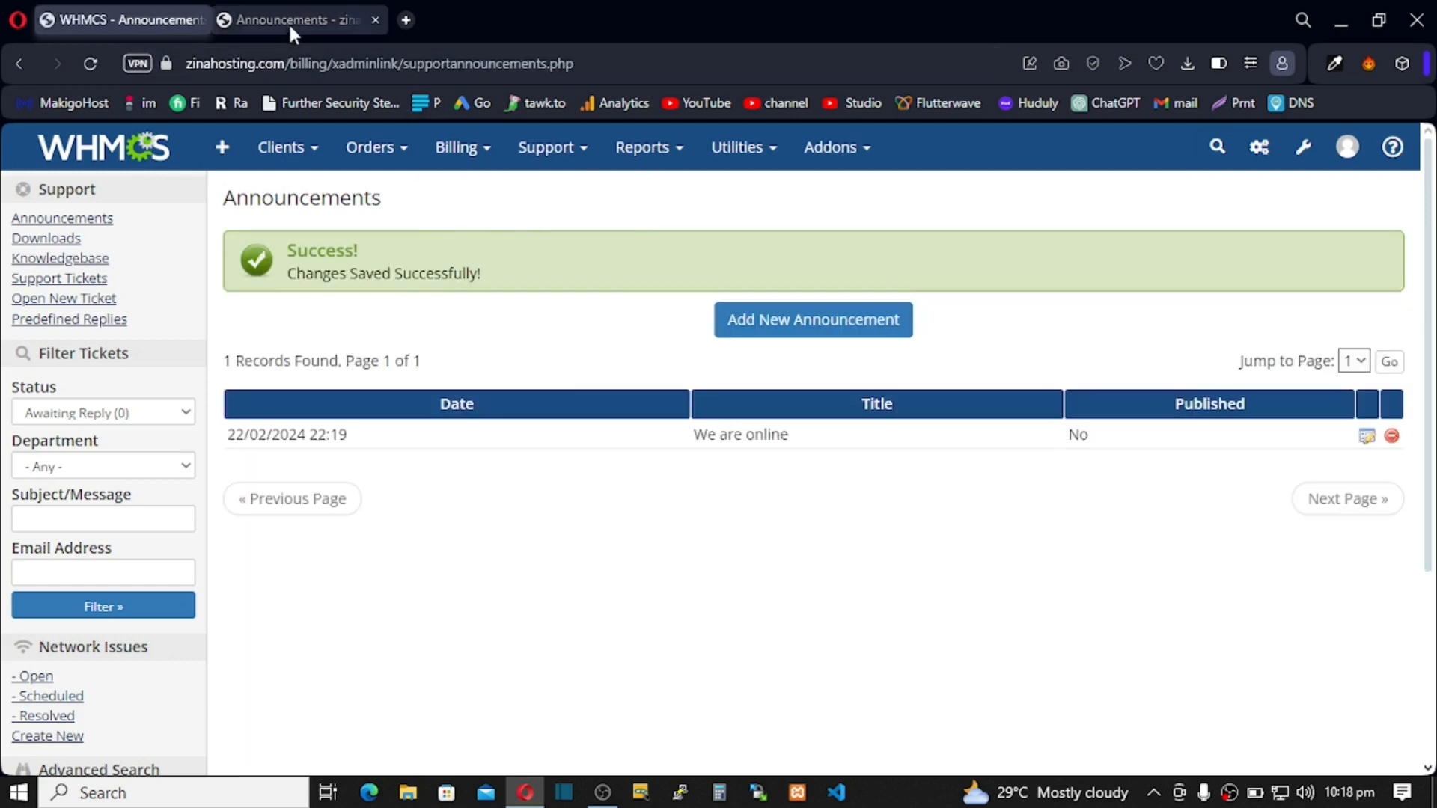
Reload and reopen the client area's Announcements page to check for the new announcement
click(287, 21)
click(93, 62)
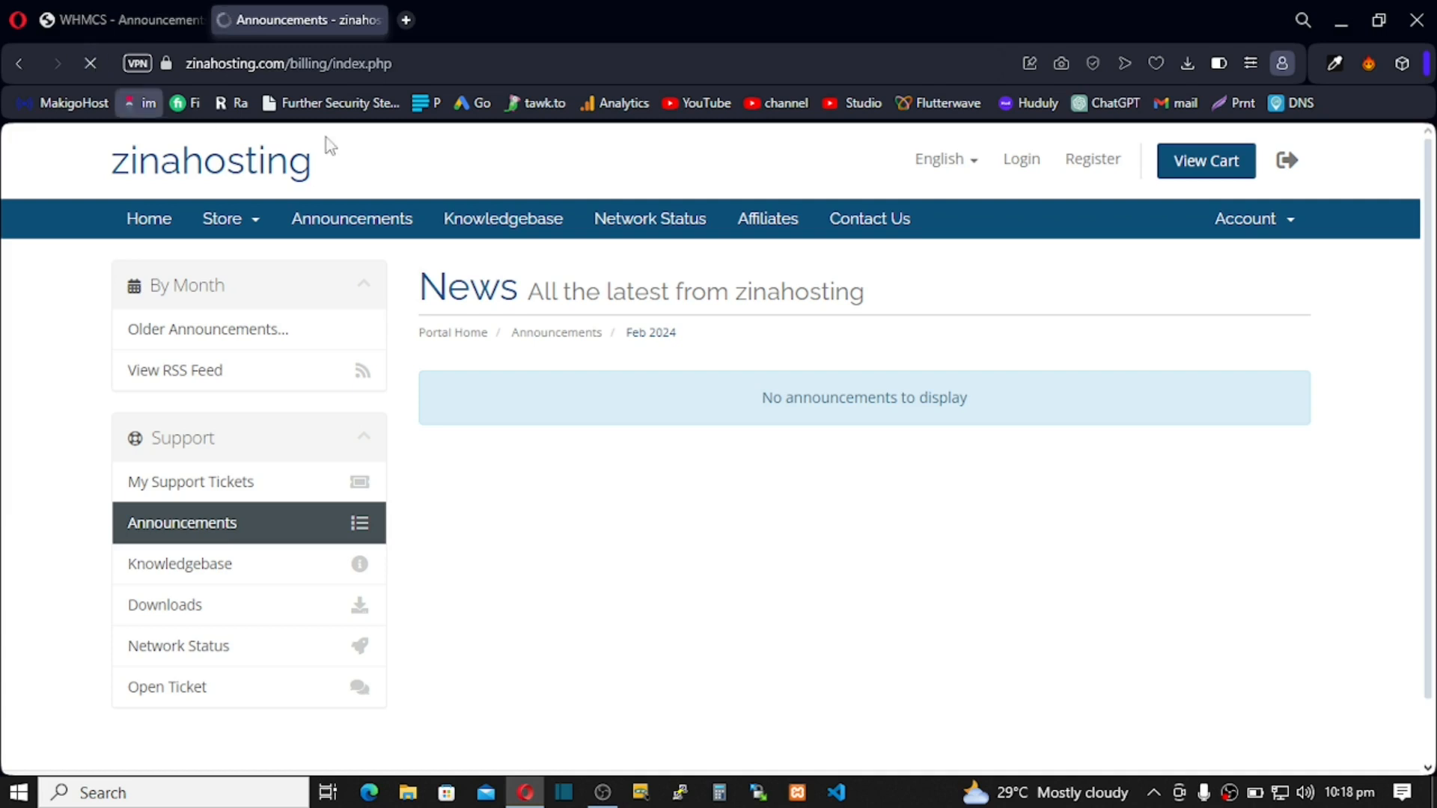
click(343, 228)
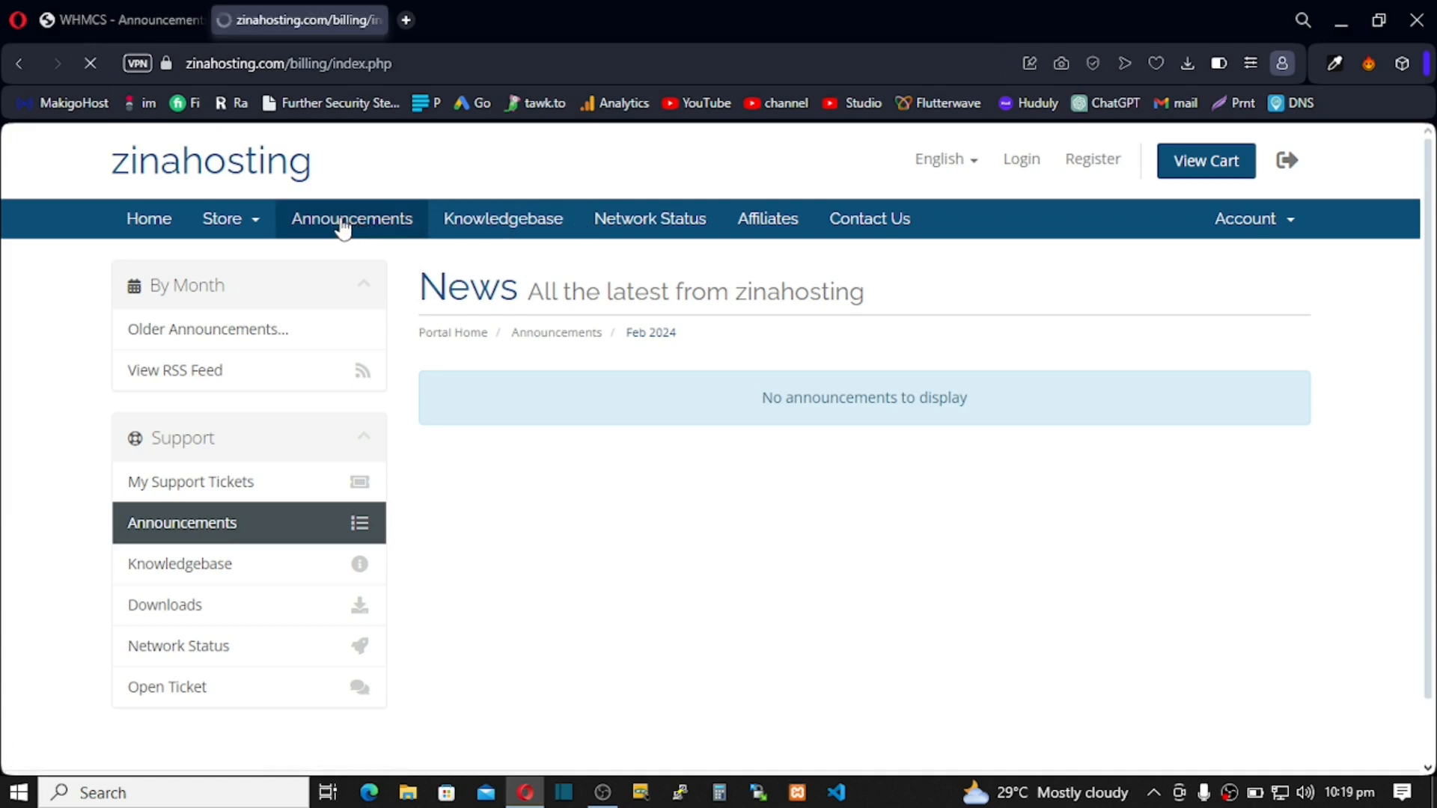
Mark the "We are online" announcement as published in the WHMCS admin area, save it, and reload the client area's Announcements page
click(140, 14)
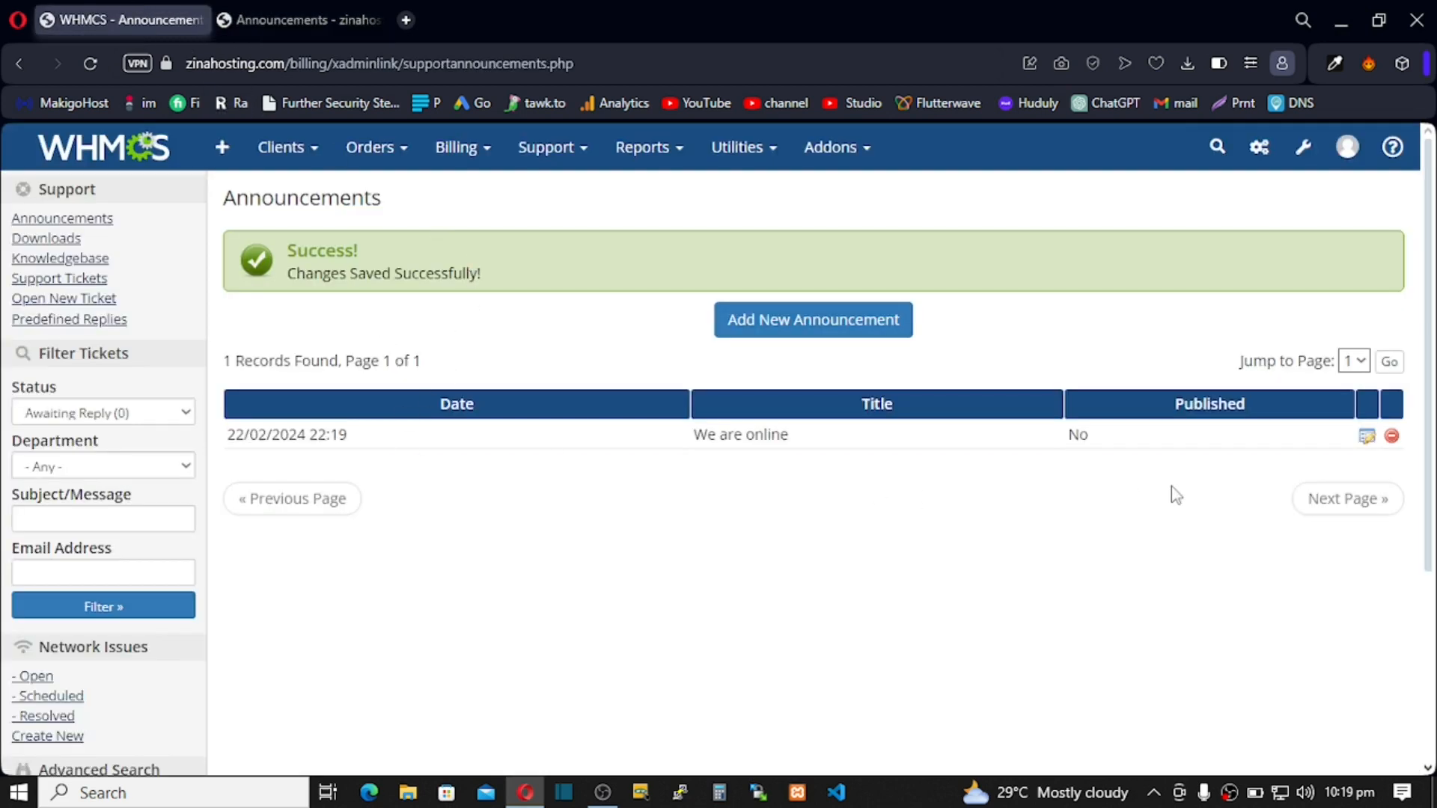
click(1364, 438)
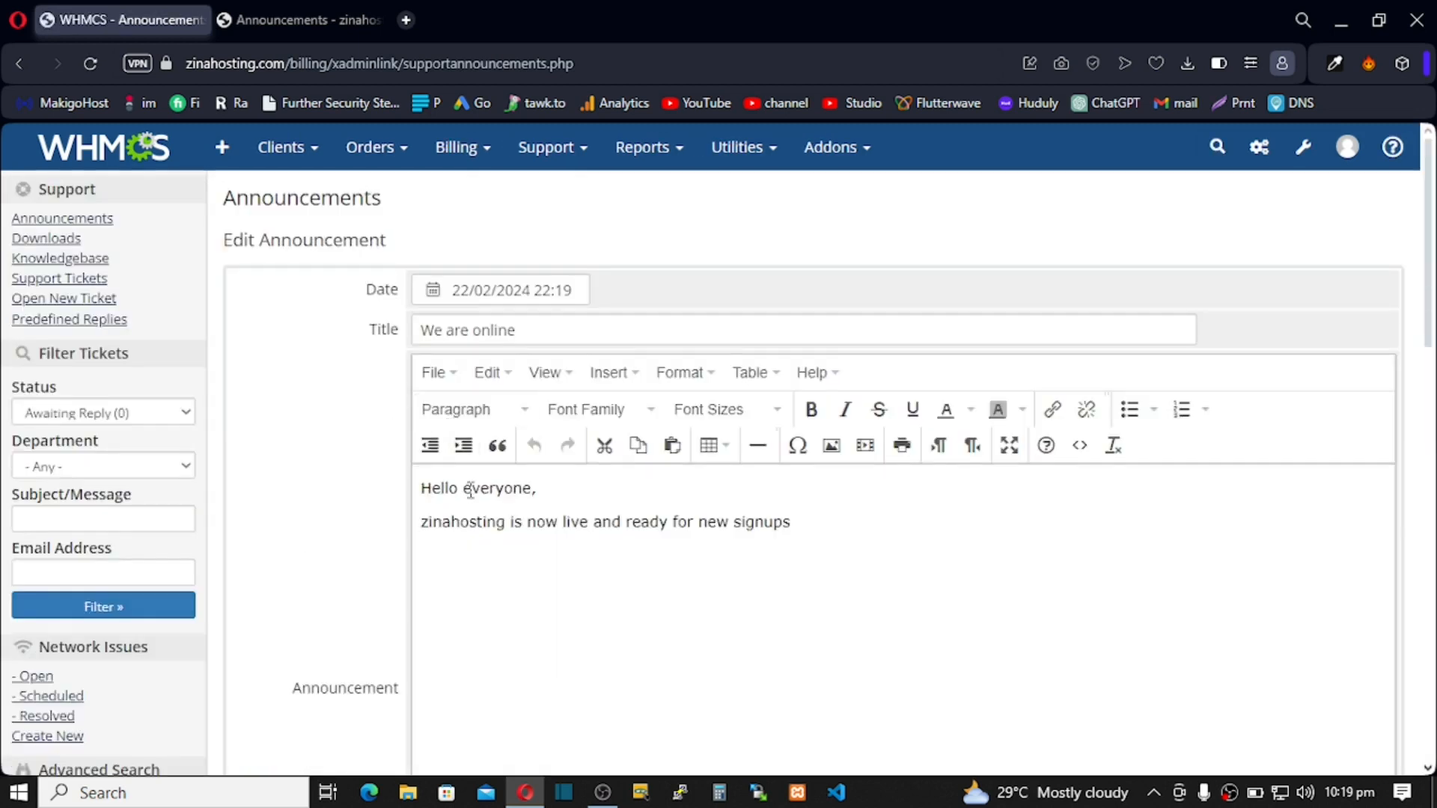
scroll(470, 497, down, 6)
click(418, 516)
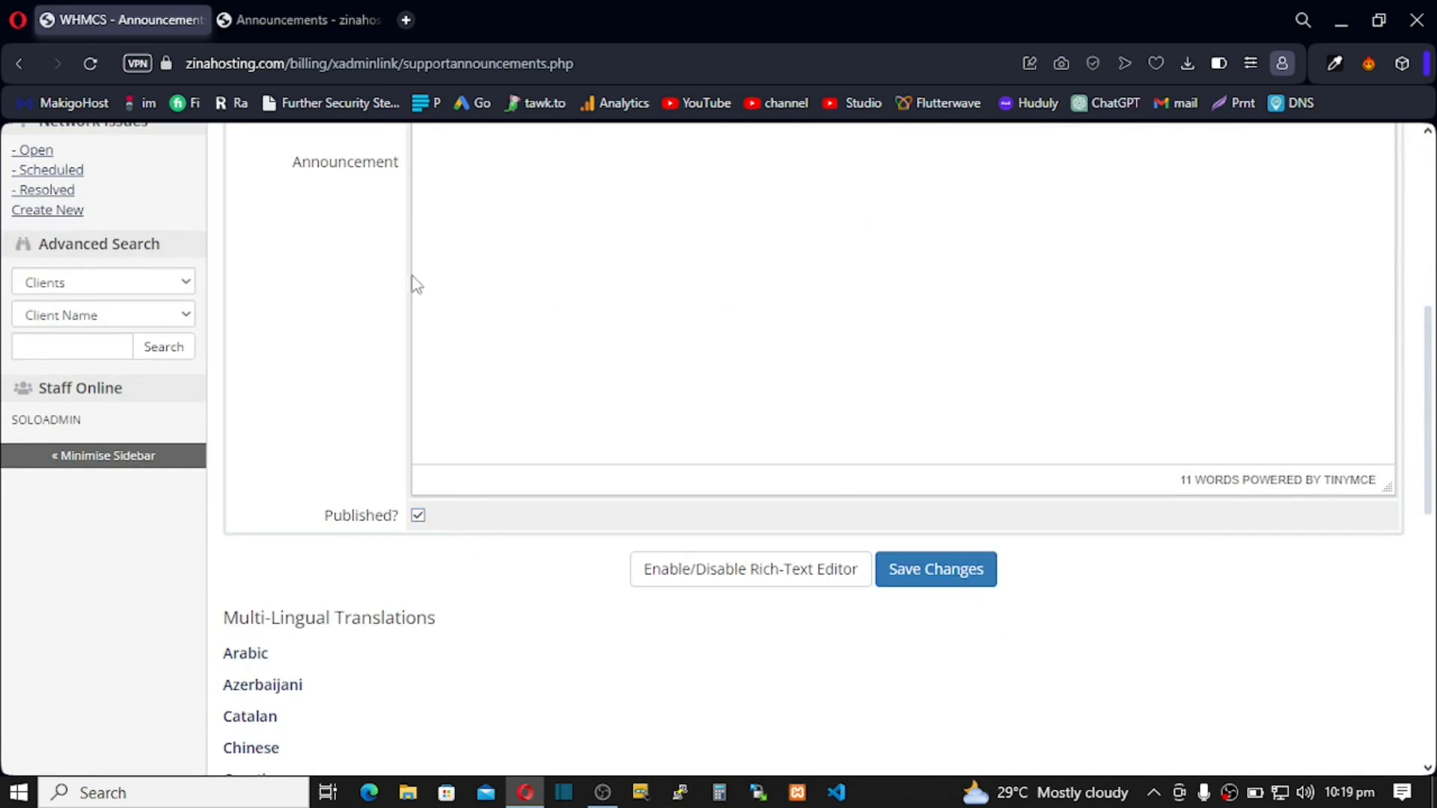
scroll(866, 567, up, 2)
scroll(866, 567, down, 1)
click(959, 683)
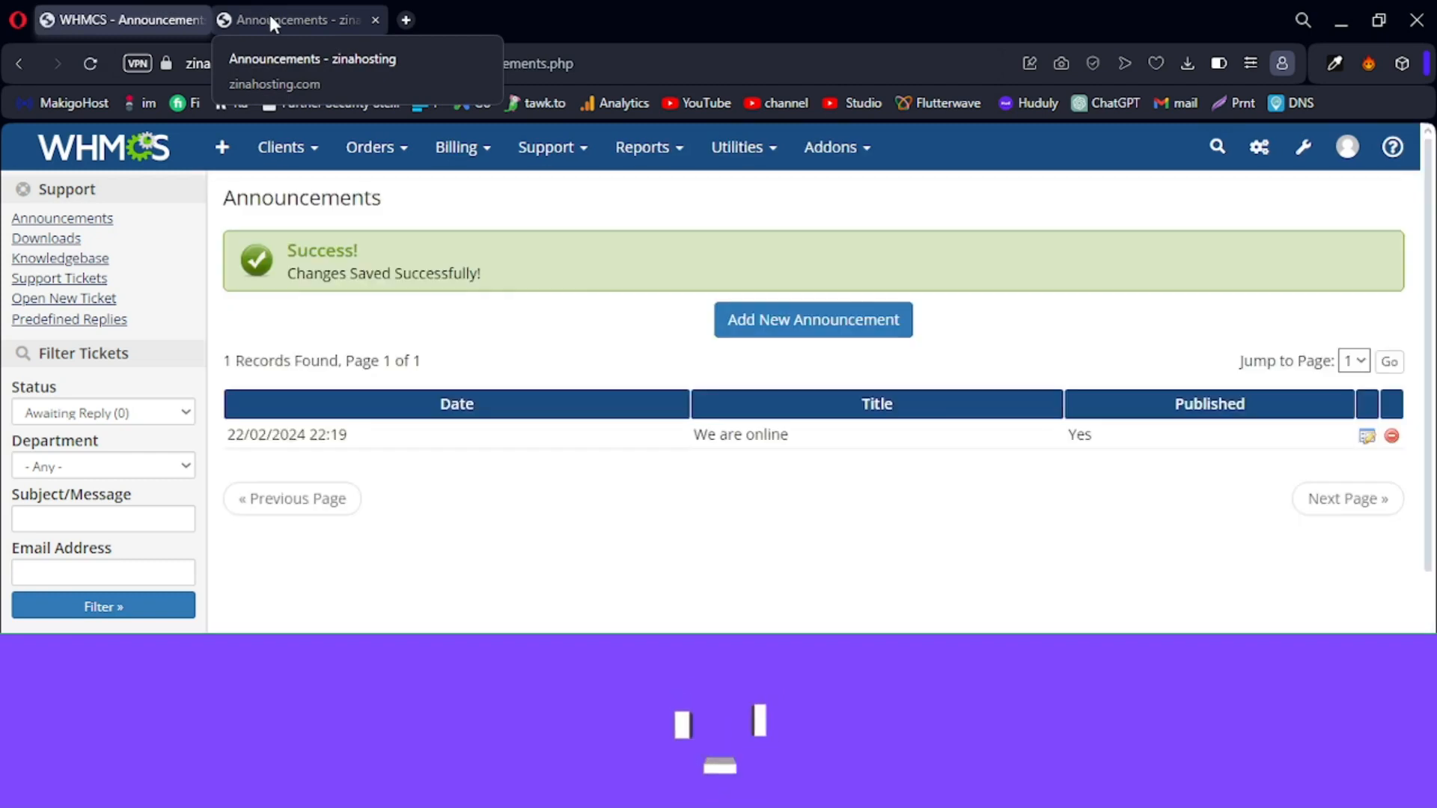
click(271, 18)
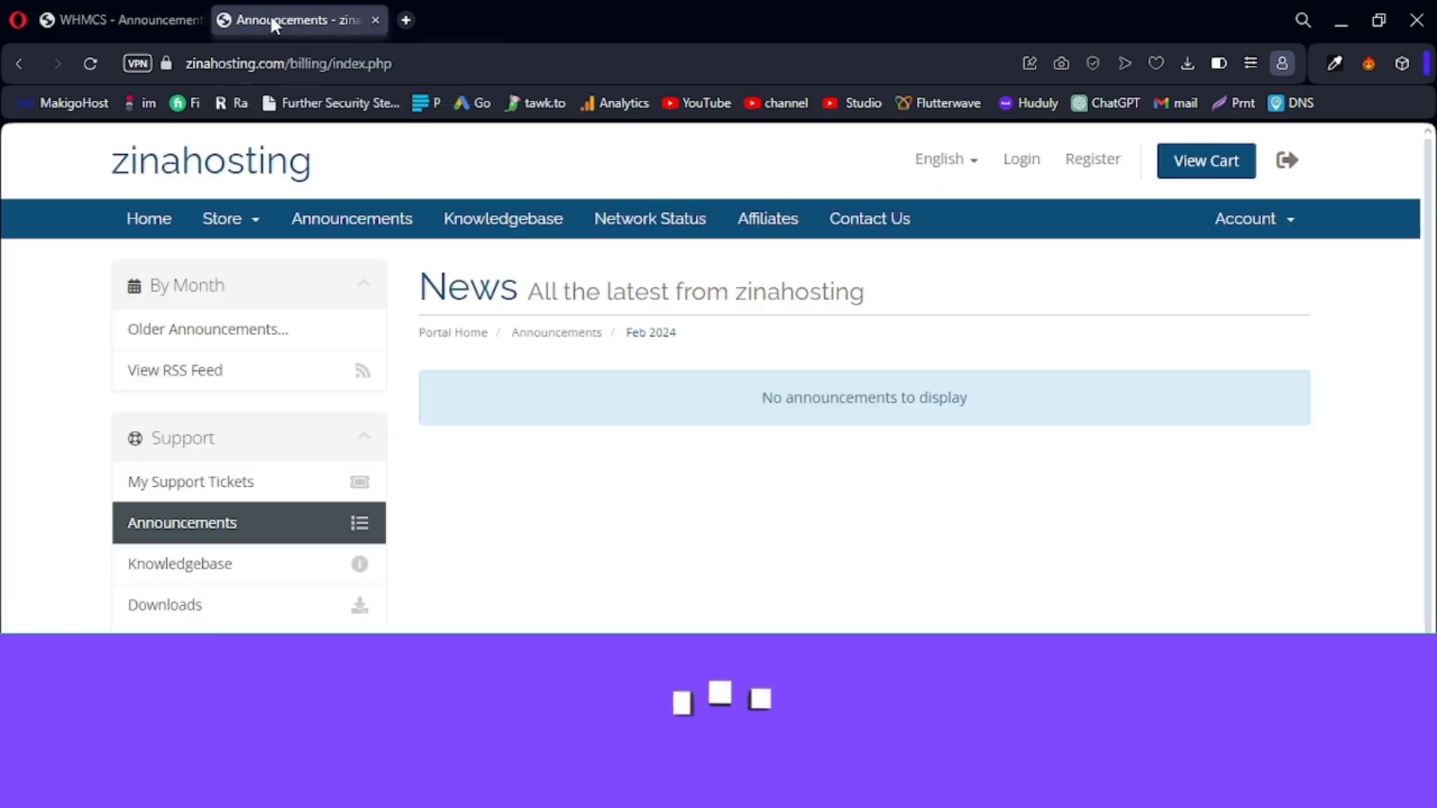
click(90, 63)
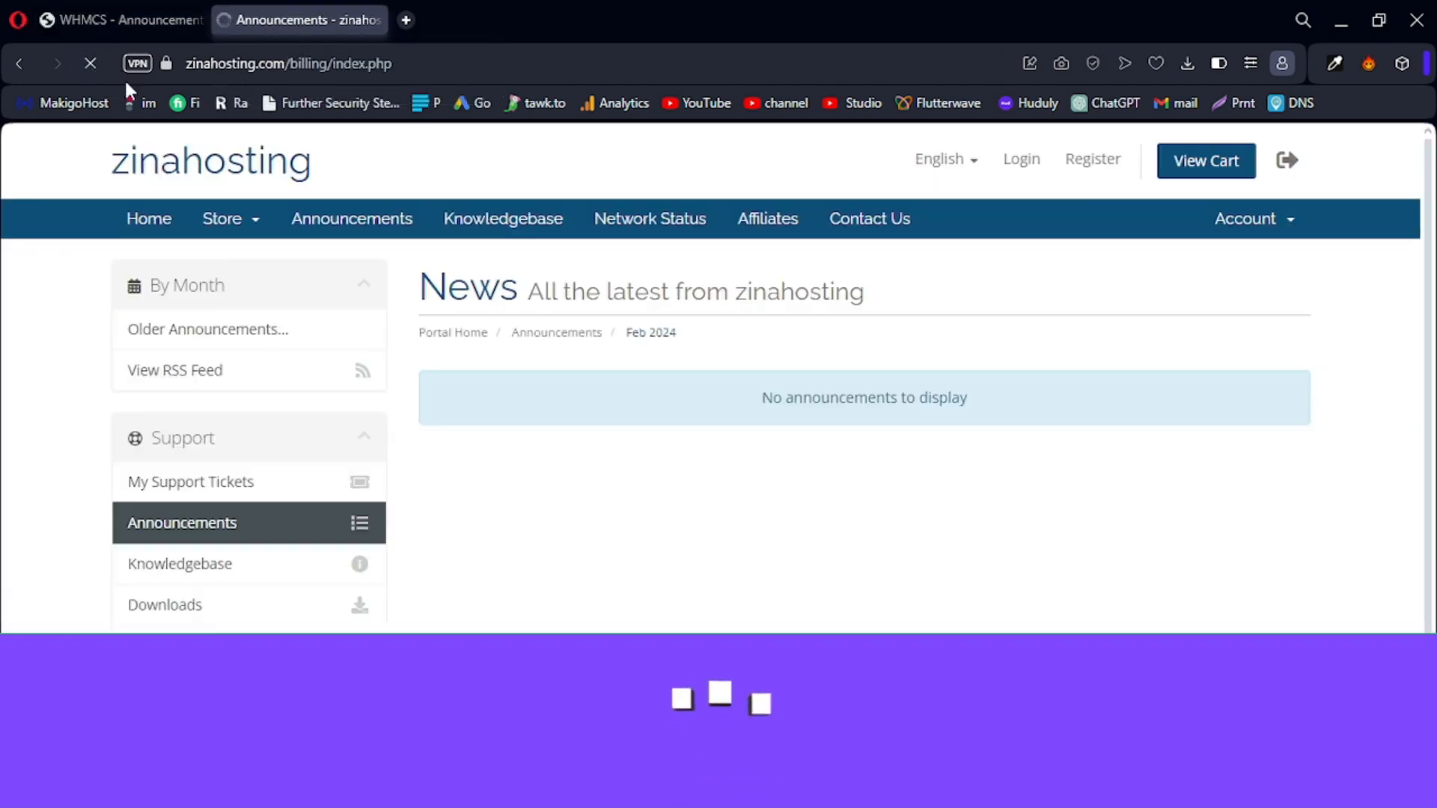